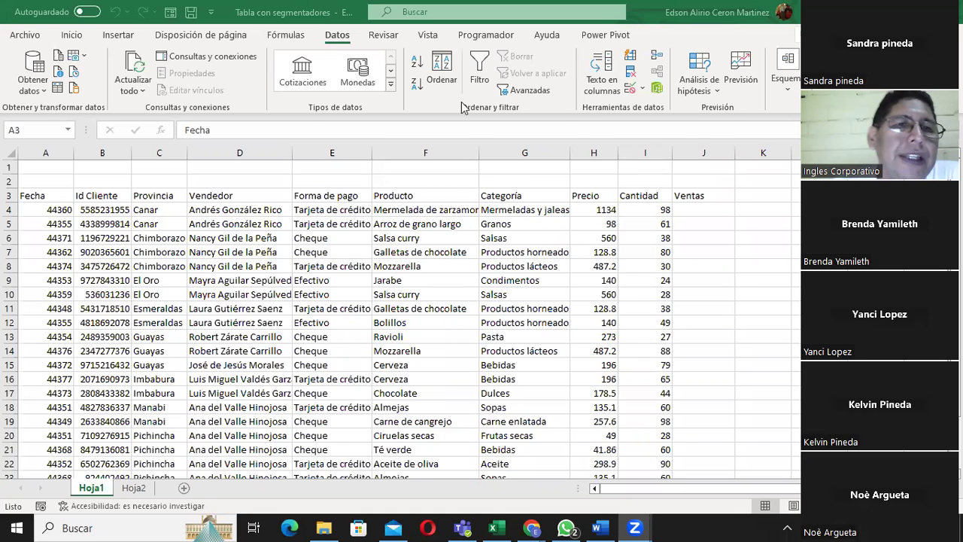
Check how far the Fecha date serials run down column A, from A4 to A27
click(166, 223)
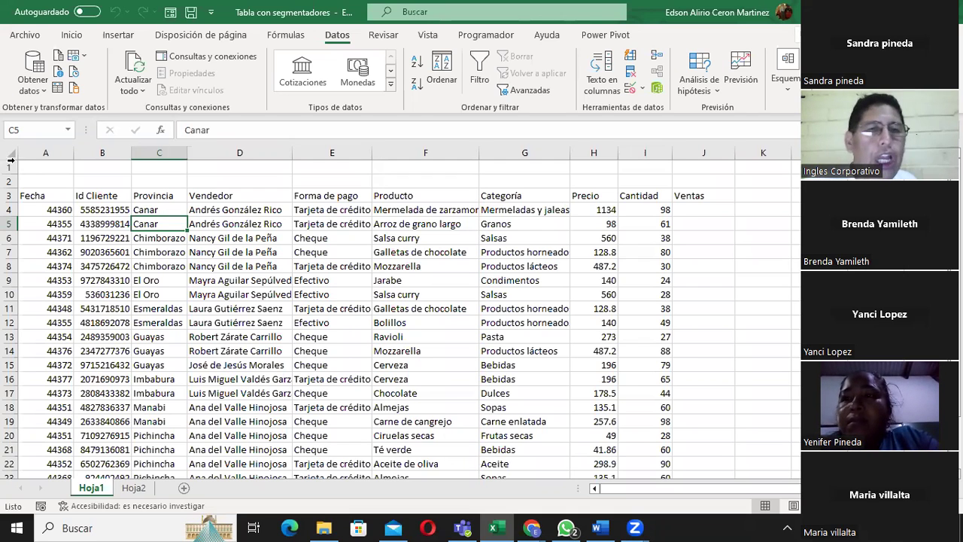
click(45, 199)
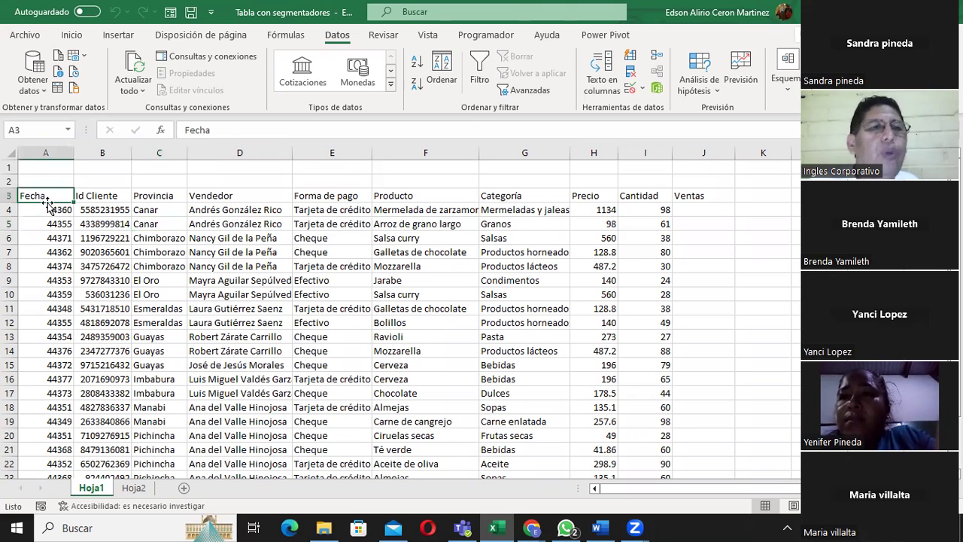
click(47, 212)
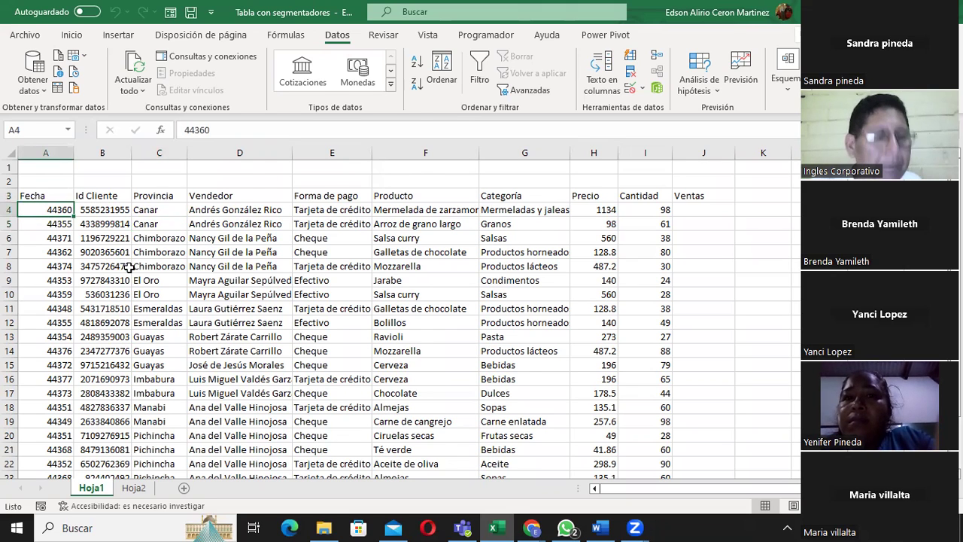
key(Down)
key(Down)
key(Down)
key(ctrl+Up)
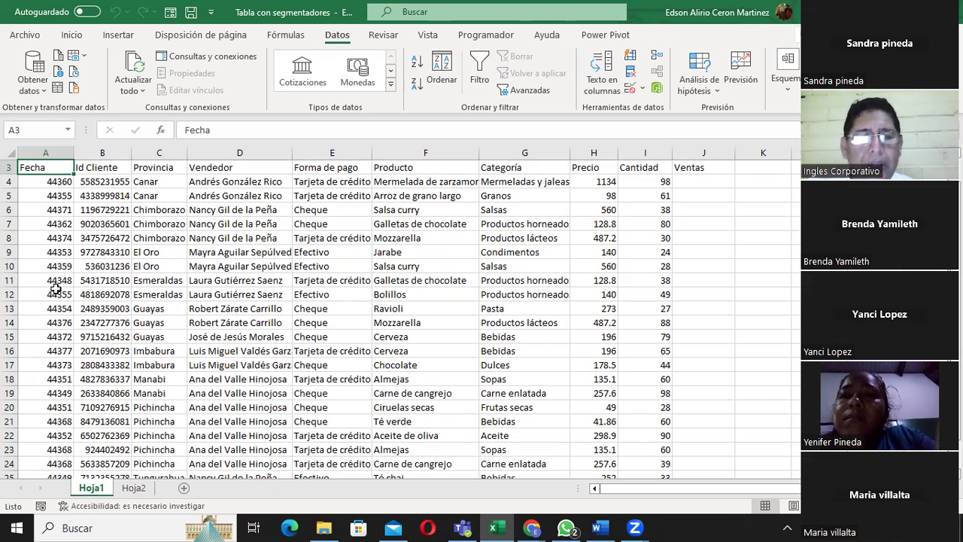
drag(52, 181, 30, 504)
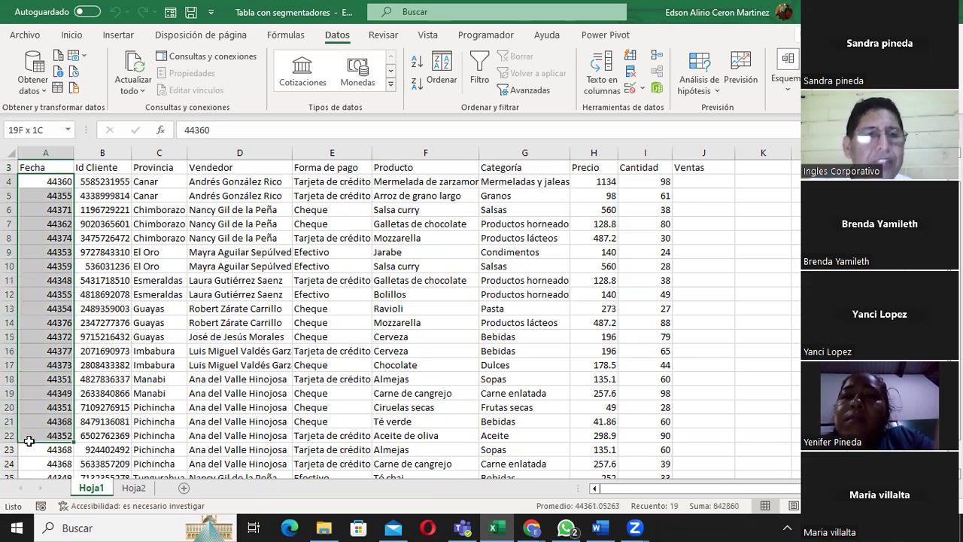
drag(30, 504, 42, 434)
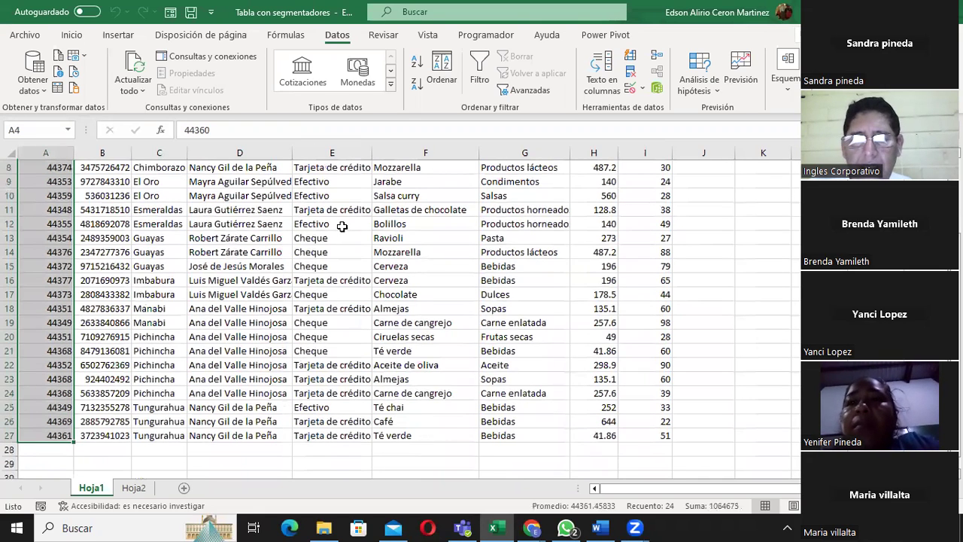
scroll(342, 225, up, 3)
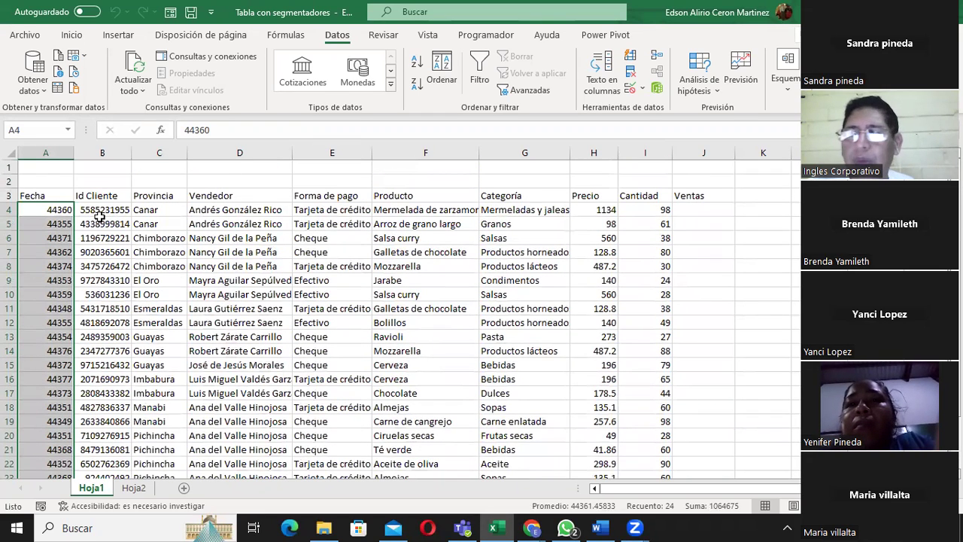
Go back to first date cell A4 and show the Inicio formatting tools
click(54, 215)
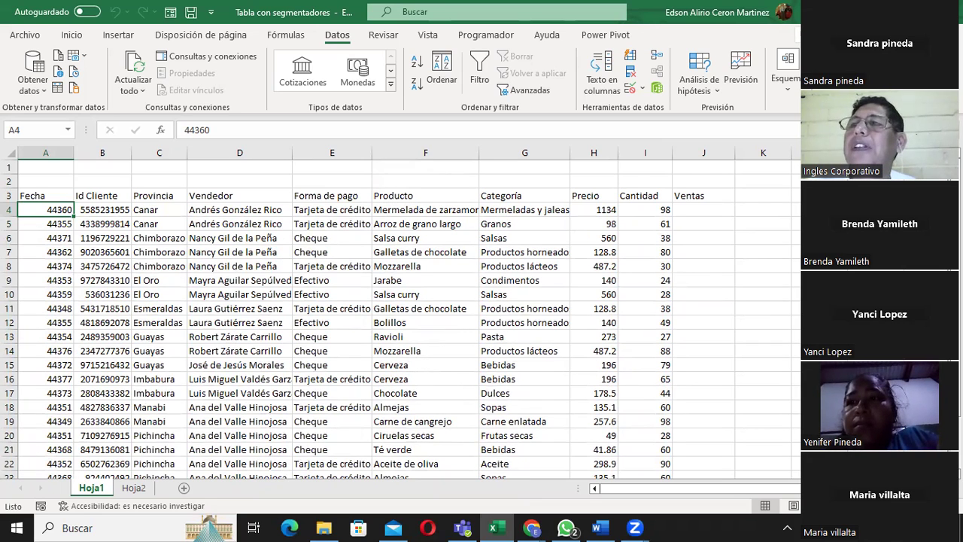
key(alt+Tab)
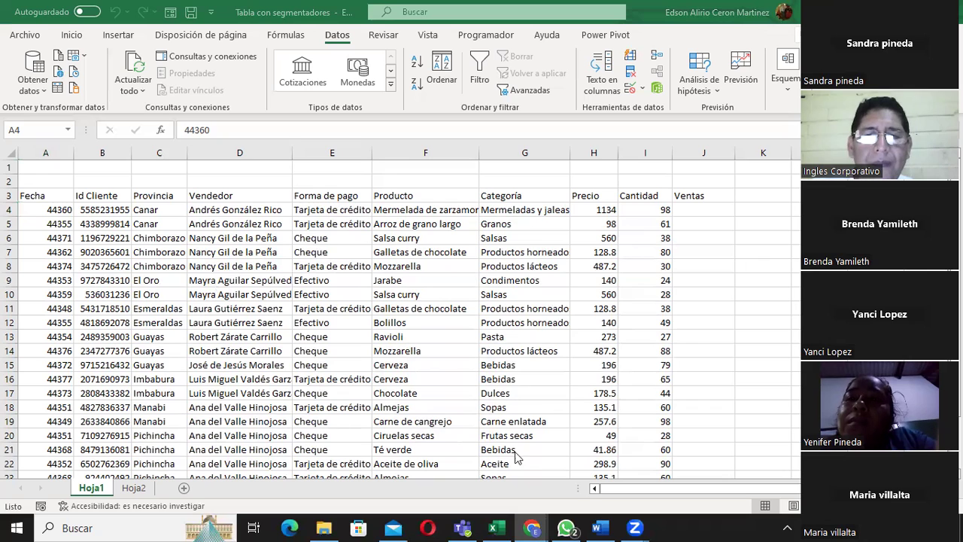
click(49, 207)
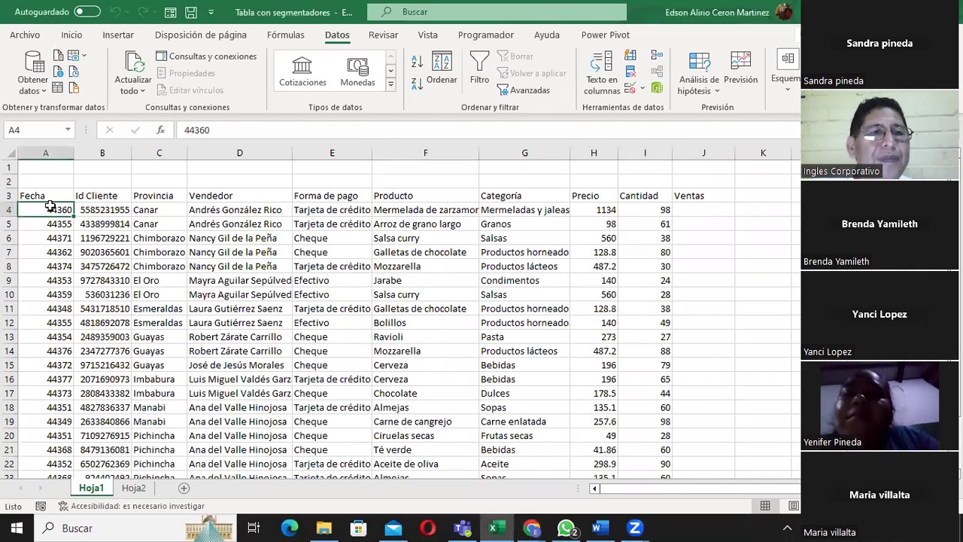
click(73, 35)
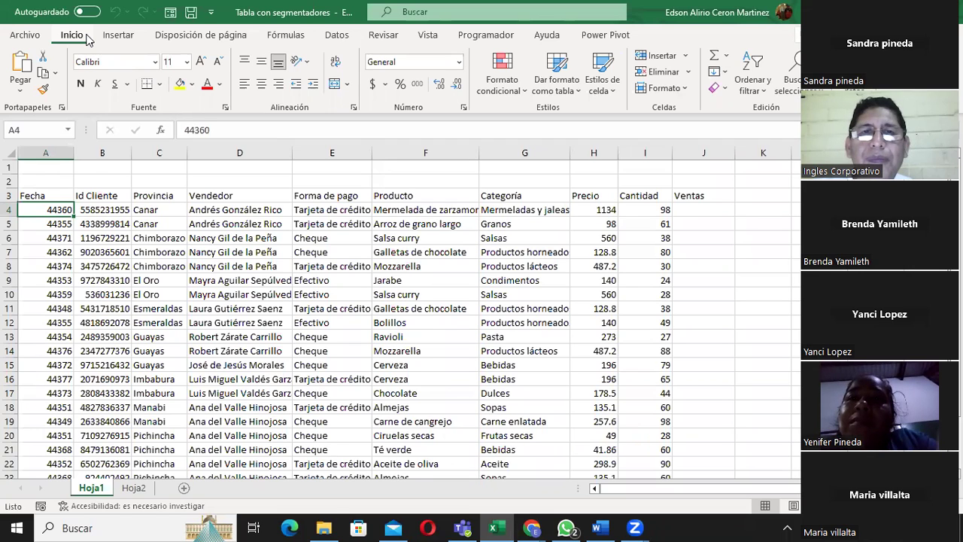
Apply Fecha corta to A4, then to all dates A4:A27, showing 13/6/2021
click(459, 61)
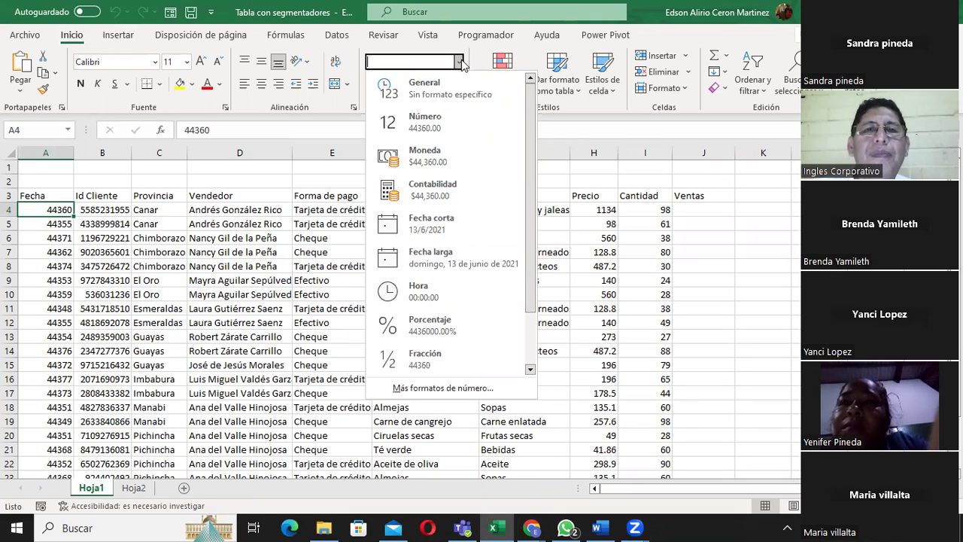
click(428, 220)
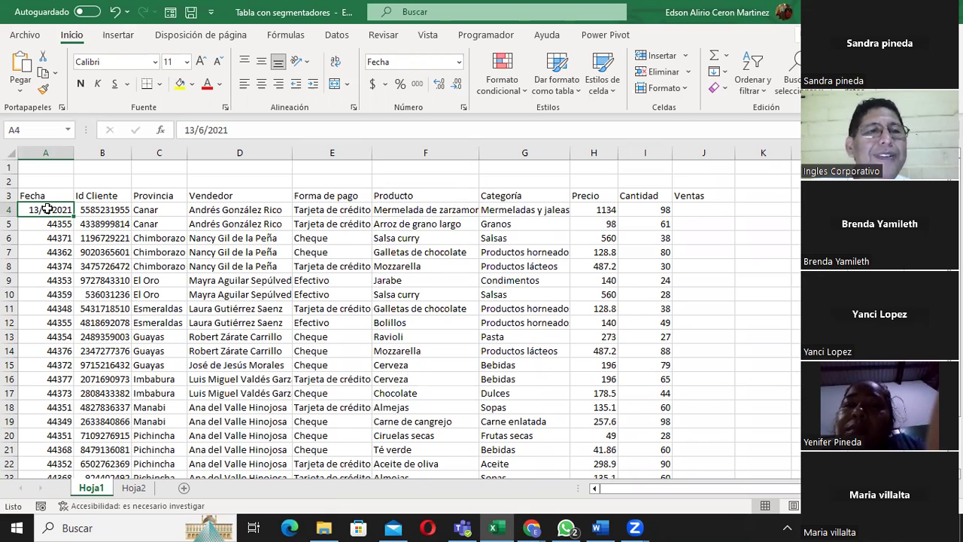
drag(46, 209, 49, 527)
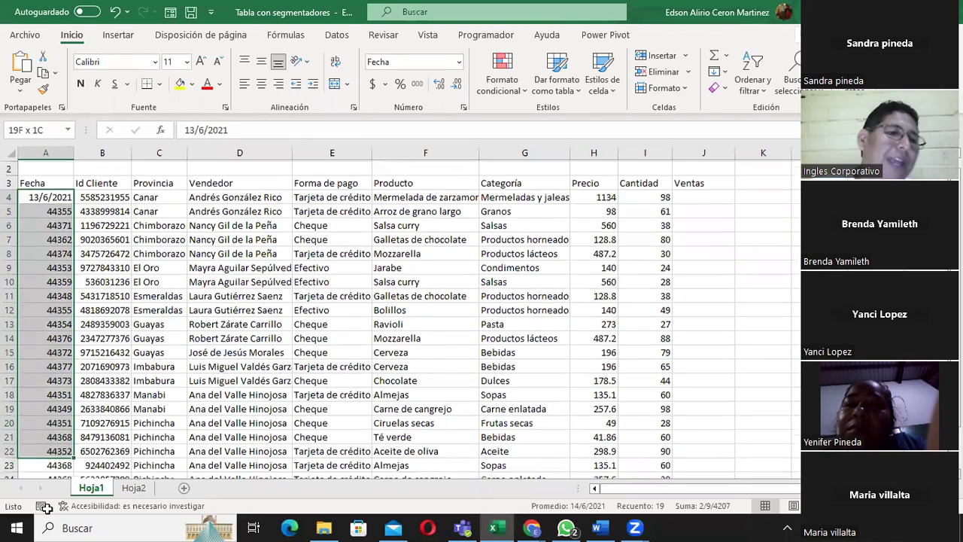
drag(50, 527, 75, 440)
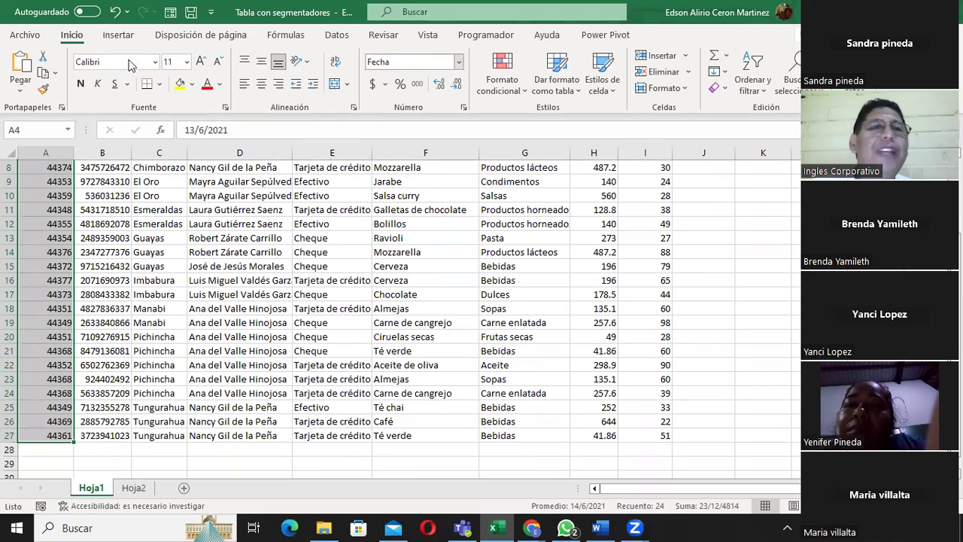
click(459, 63)
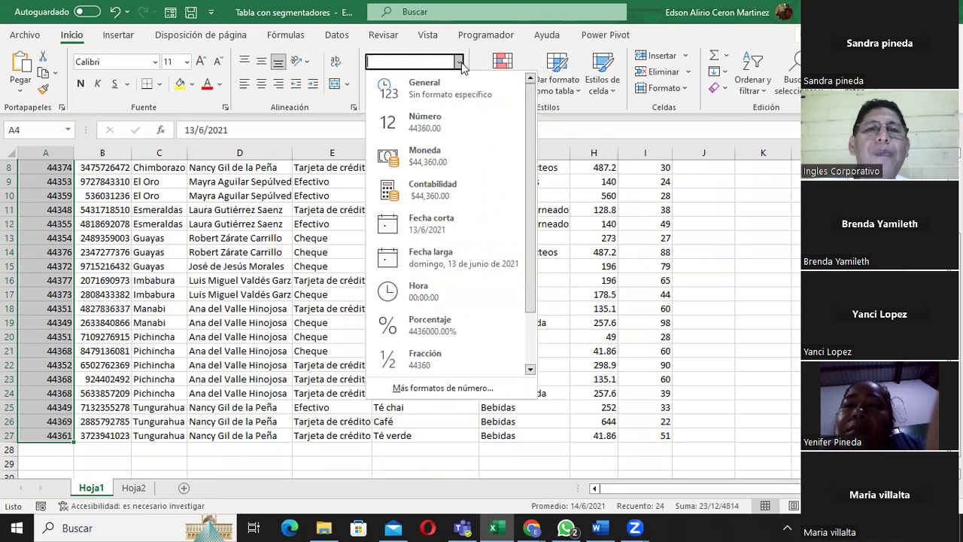
click(440, 228)
scroll(328, 261, up, 3)
click(140, 253)
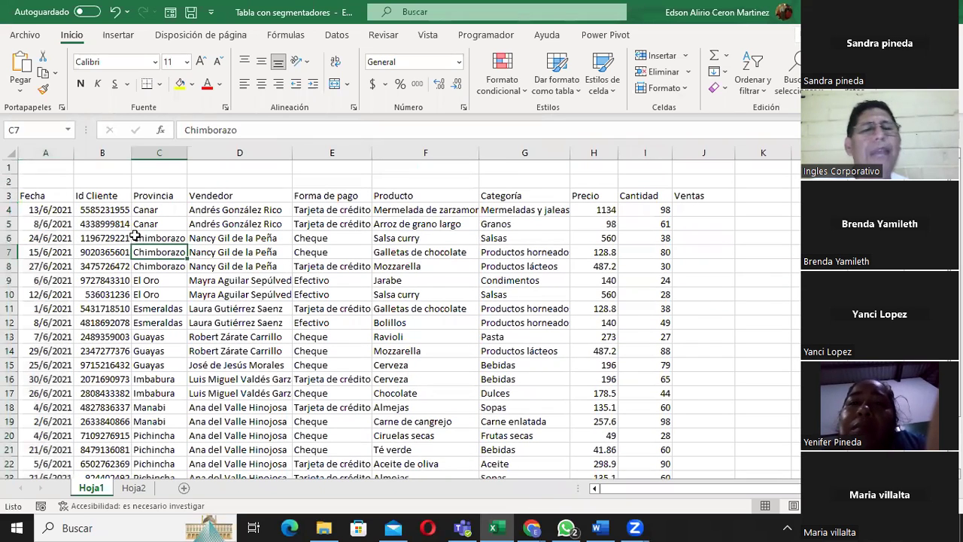
click(42, 196)
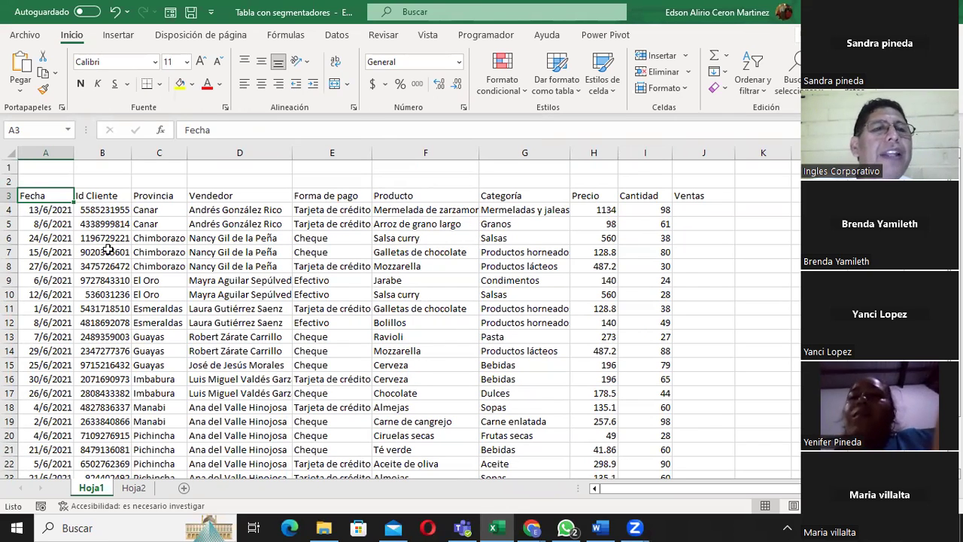
click(99, 212)
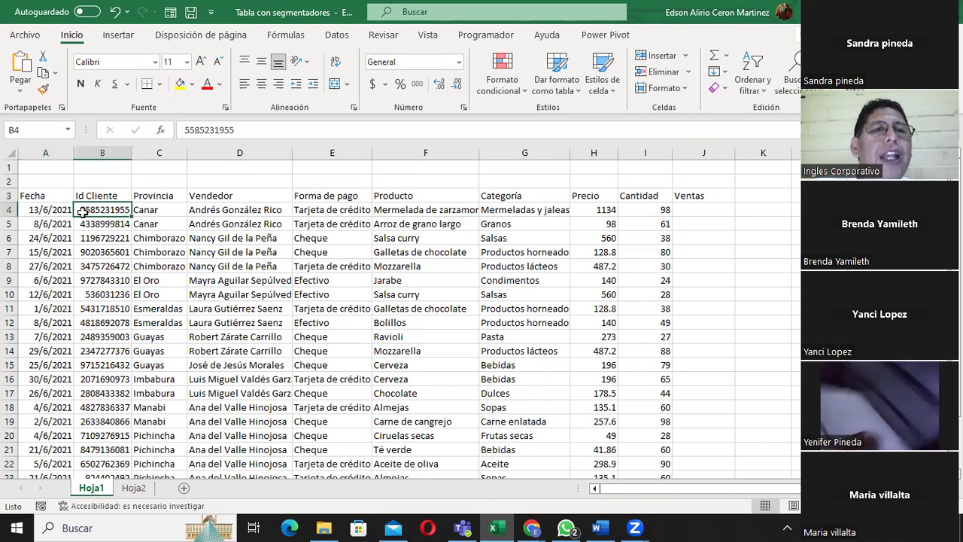
click(154, 214)
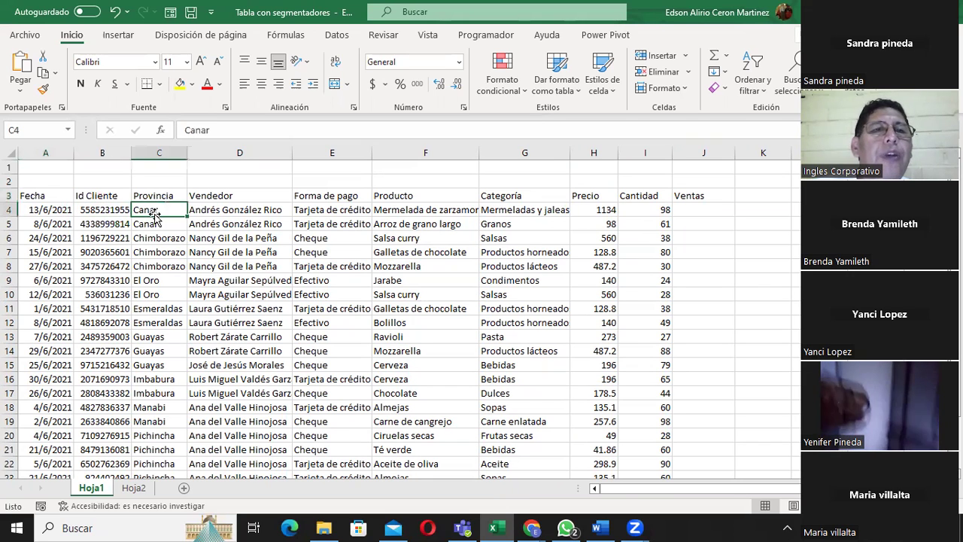
click(238, 209)
click(322, 207)
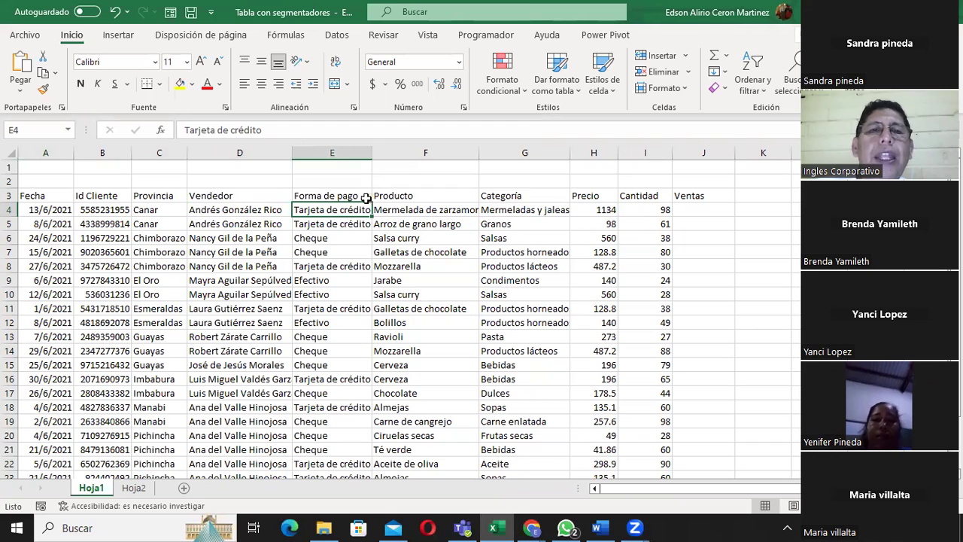
click(410, 196)
click(501, 198)
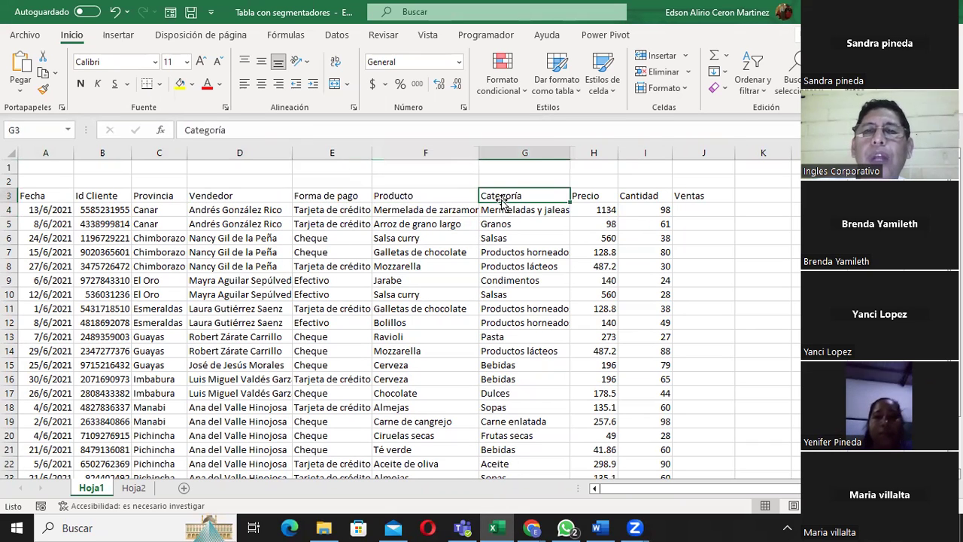
click(612, 197)
click(647, 198)
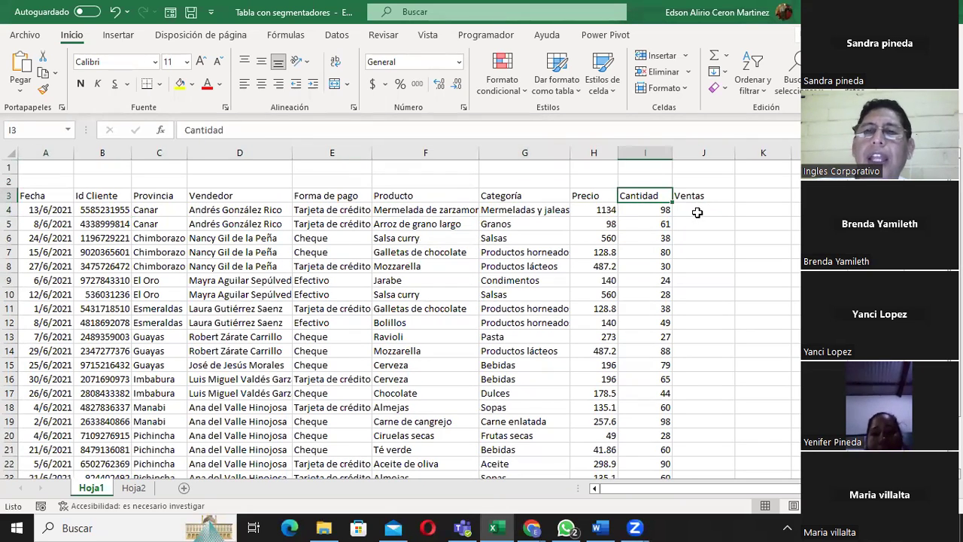
click(691, 211)
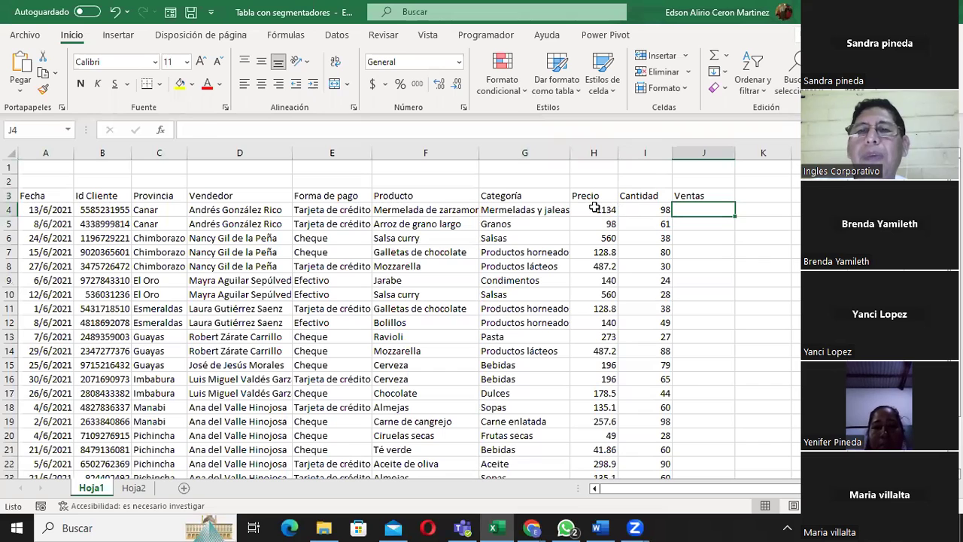
click(599, 209)
click(647, 210)
click(700, 210)
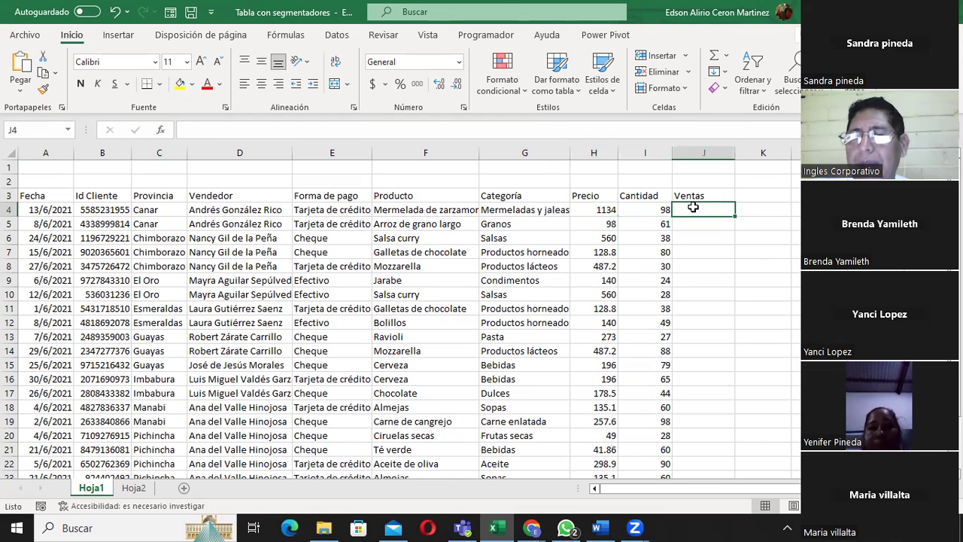
click(63, 196)
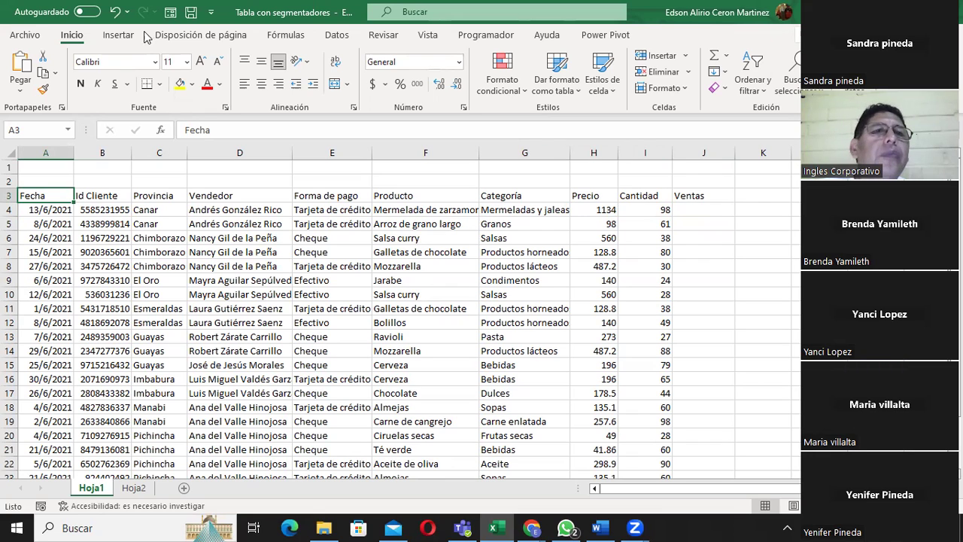
Insert a table over $A$3:$J$27, keeping 'La tabla tiene encabezados' checked
click(120, 38)
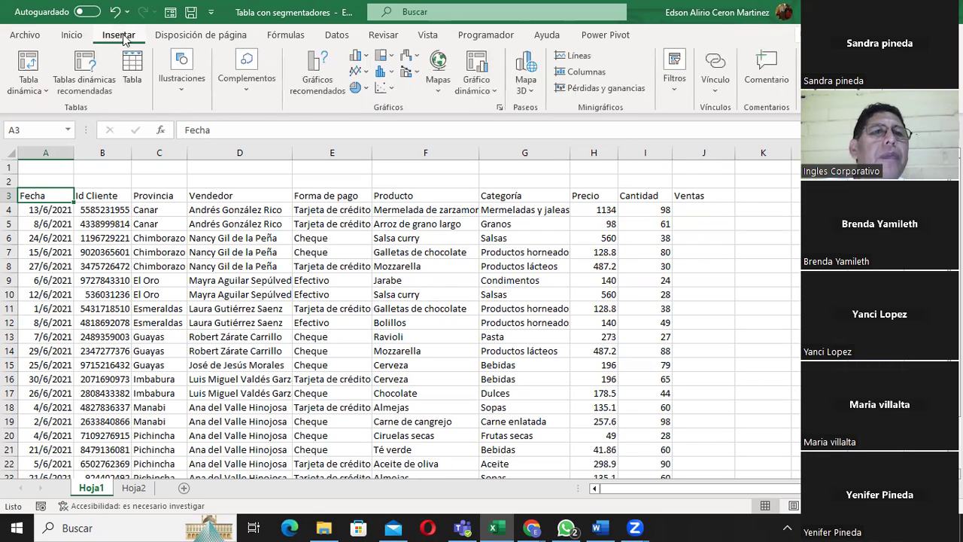
click(134, 75)
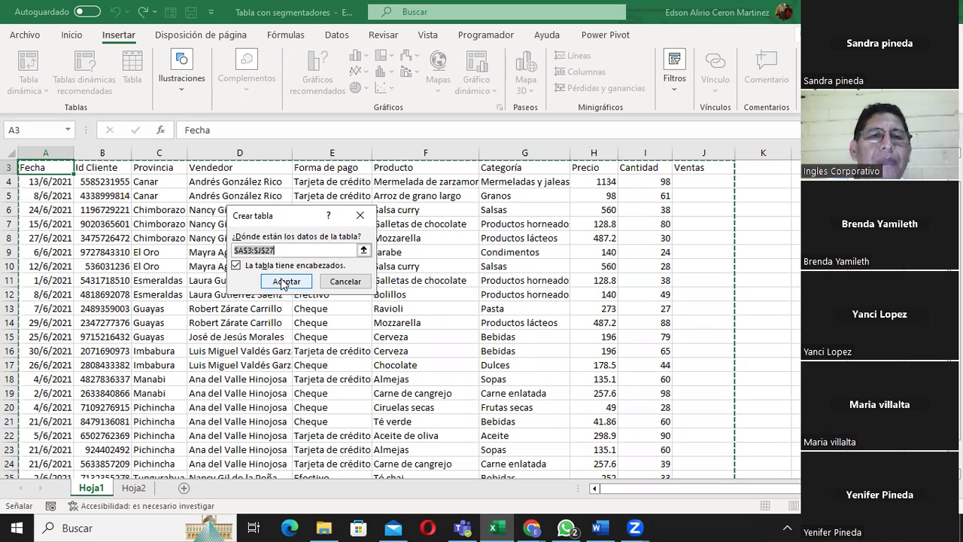
click(285, 282)
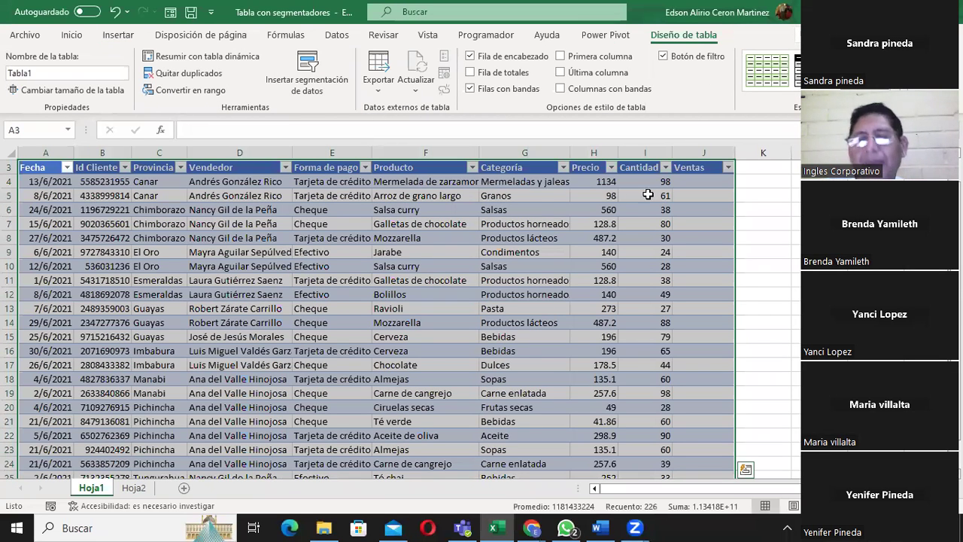
click(704, 181)
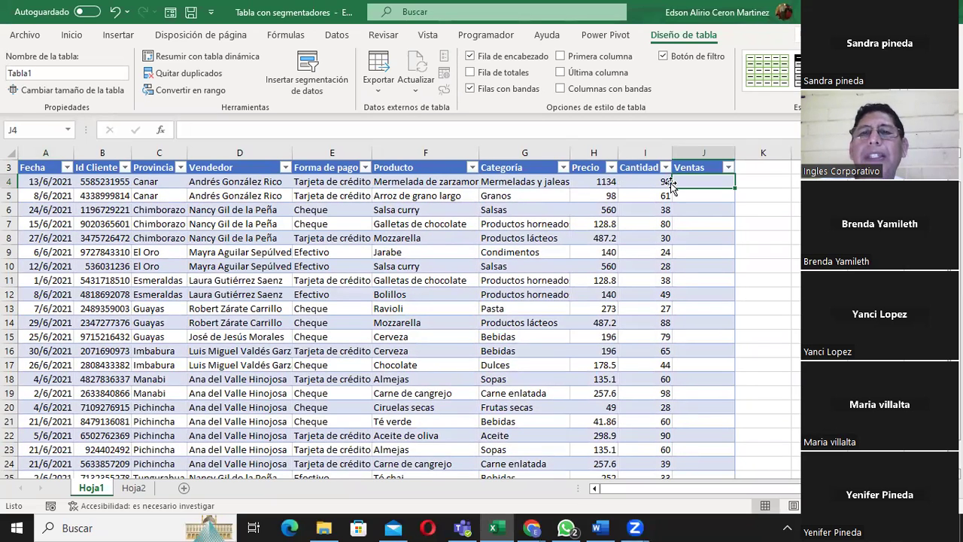
click(591, 182)
click(645, 182)
click(687, 182)
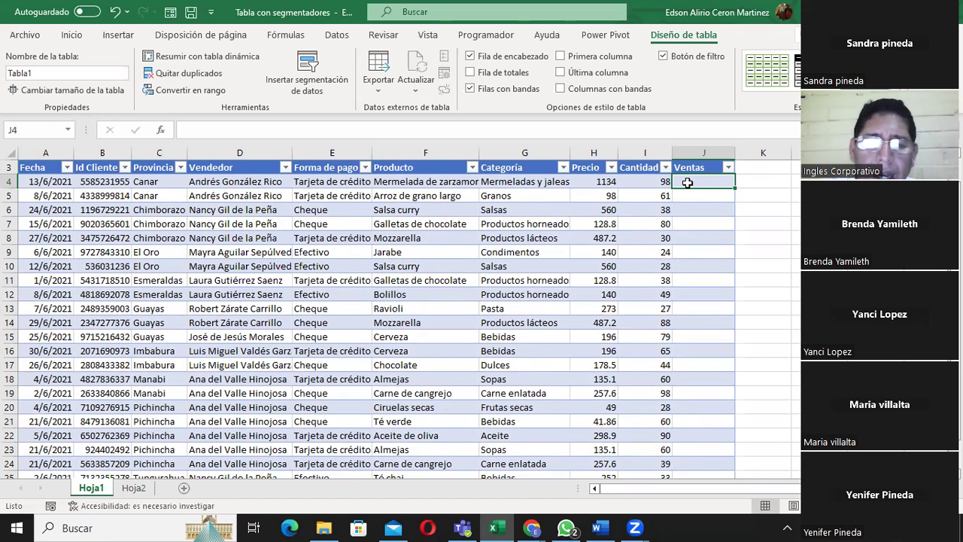
text(=)
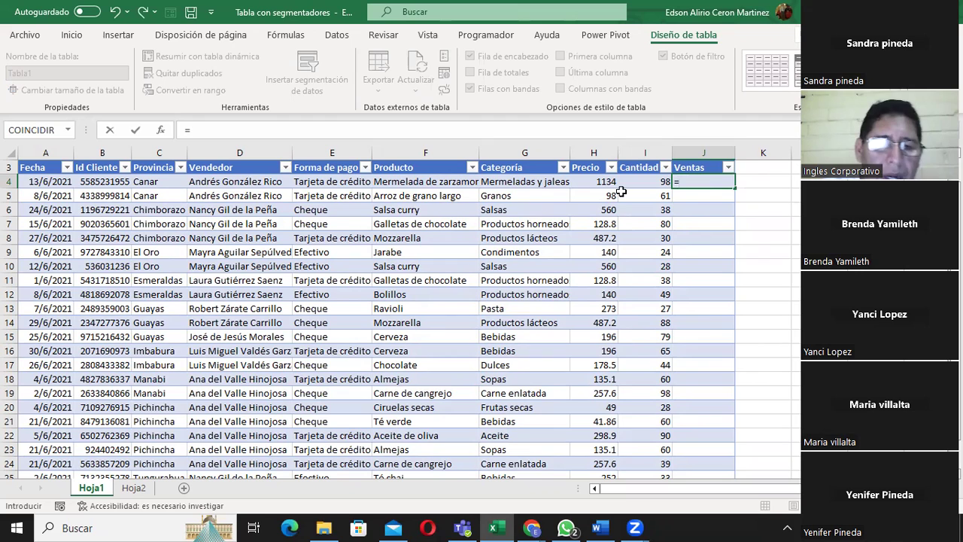
text(()
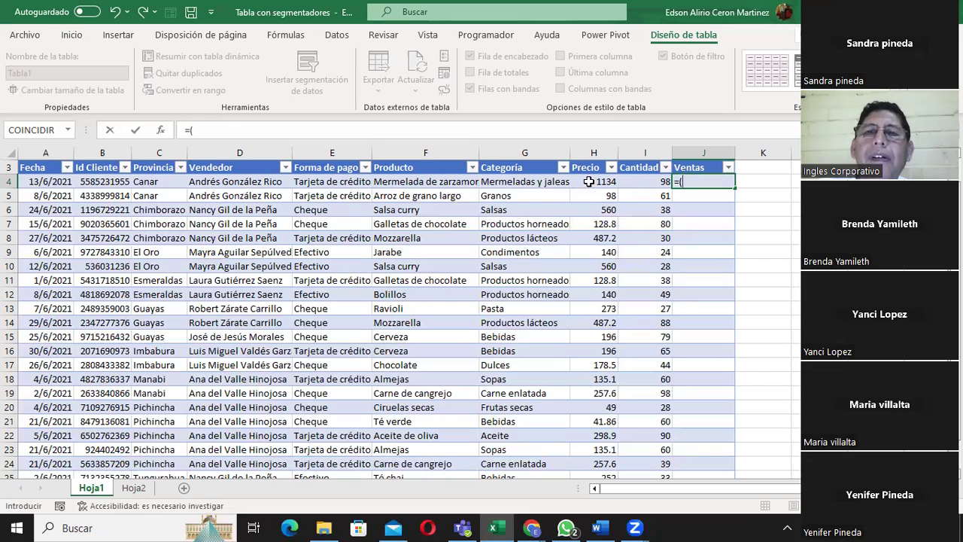
click(589, 182)
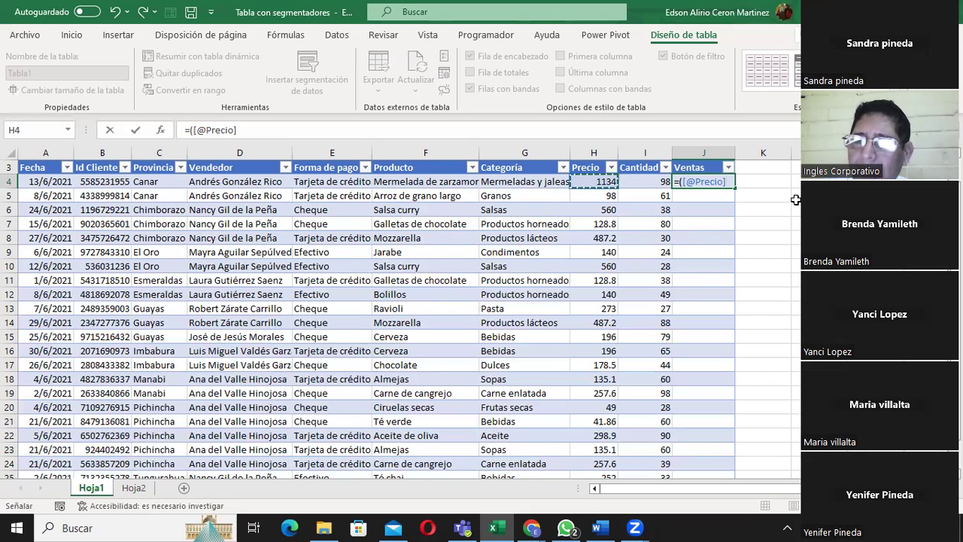
text(*)
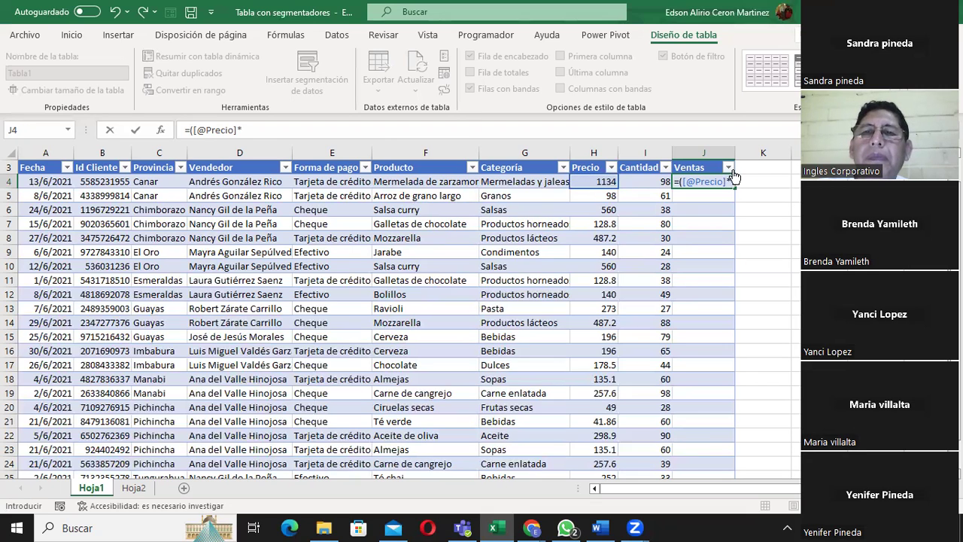
click(648, 181)
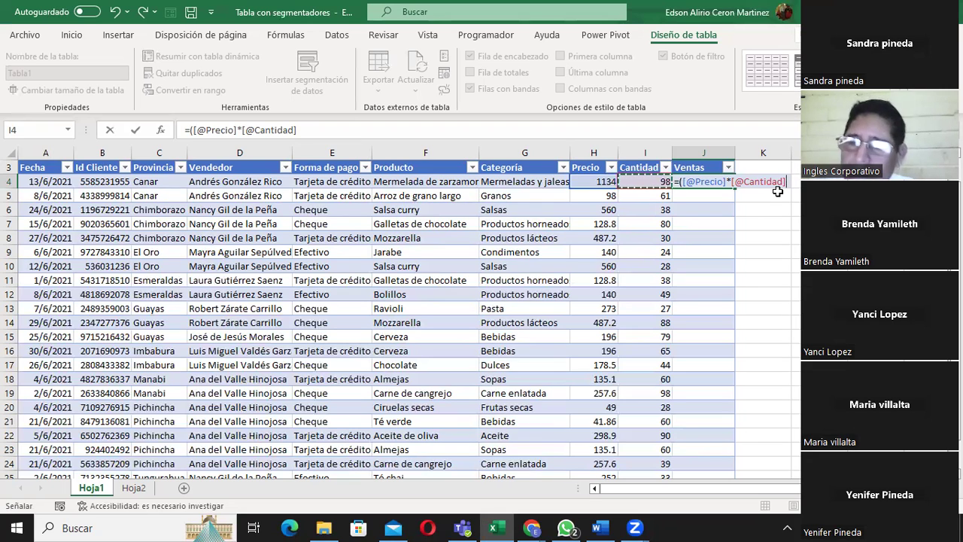
key(Return)
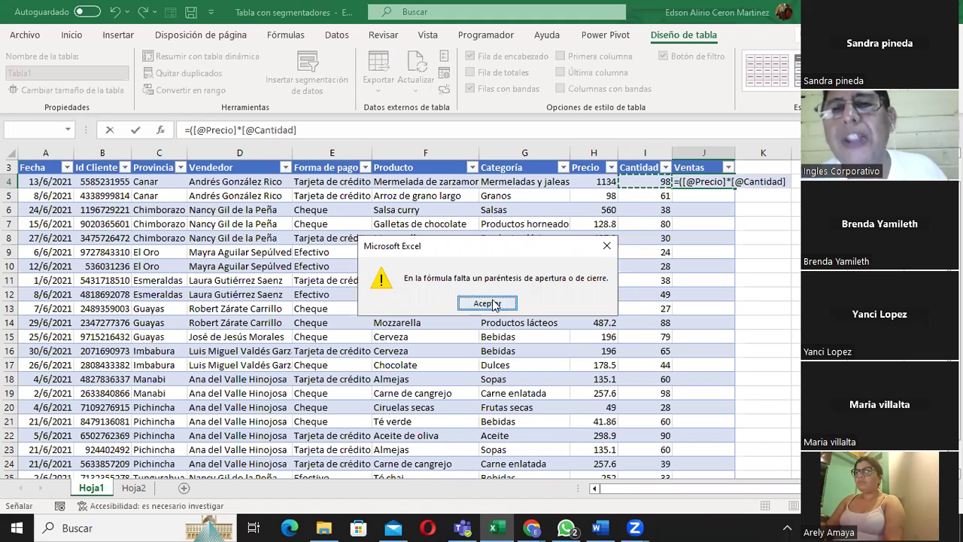
click(494, 301)
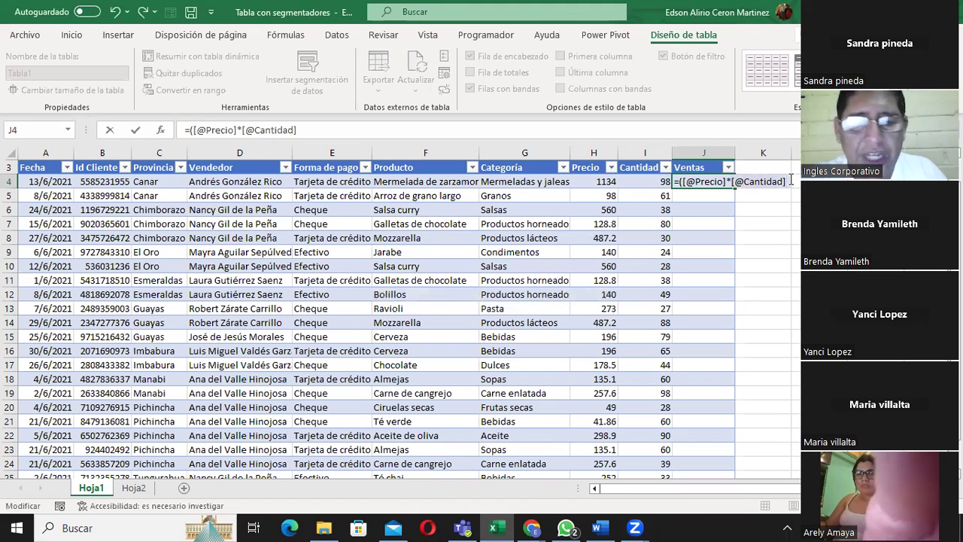
text())
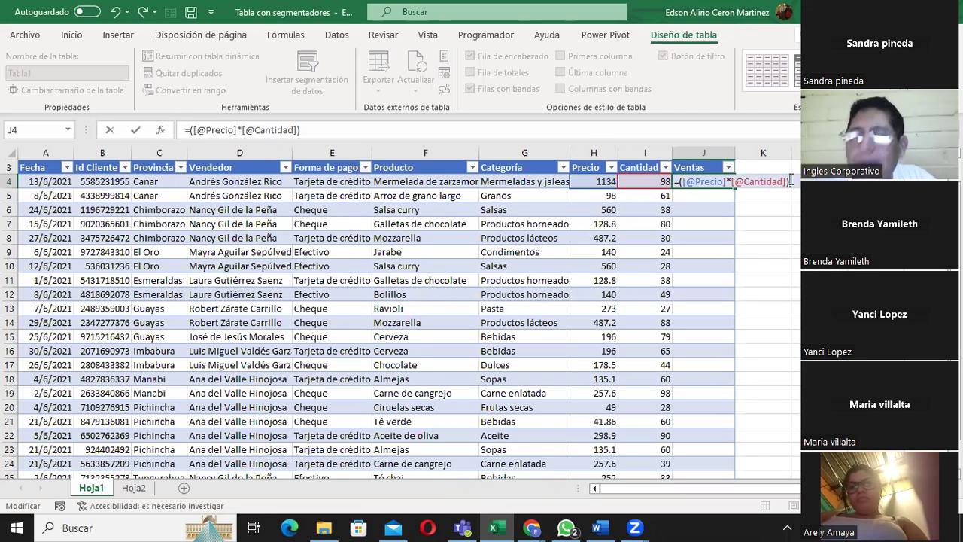
key(Return)
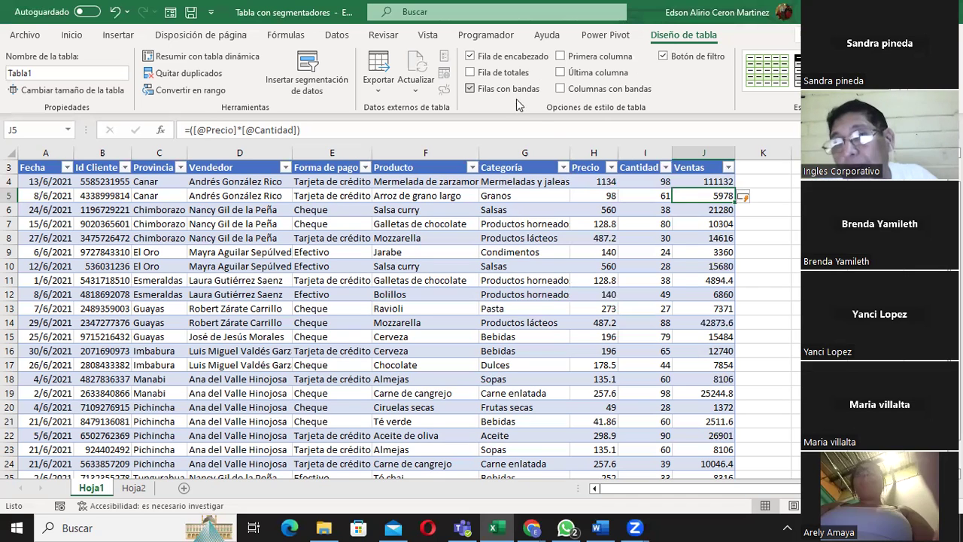
Verify the filled Ventas formulas and select the Precio, Cantidad and Ventas figures H4:J27
drag(586, 183, 677, 524)
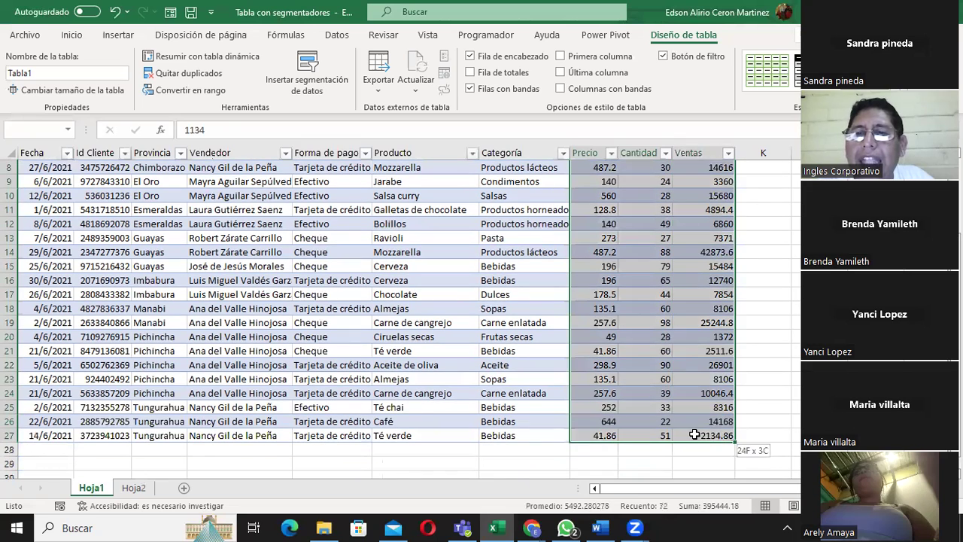
drag(677, 525, 726, 435)
scroll(748, 316, up, 3)
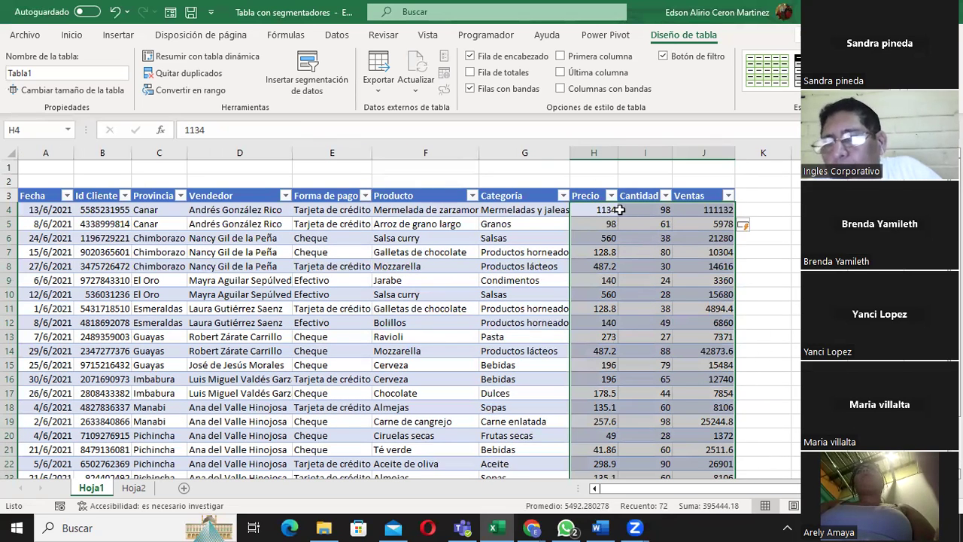
click(711, 208)
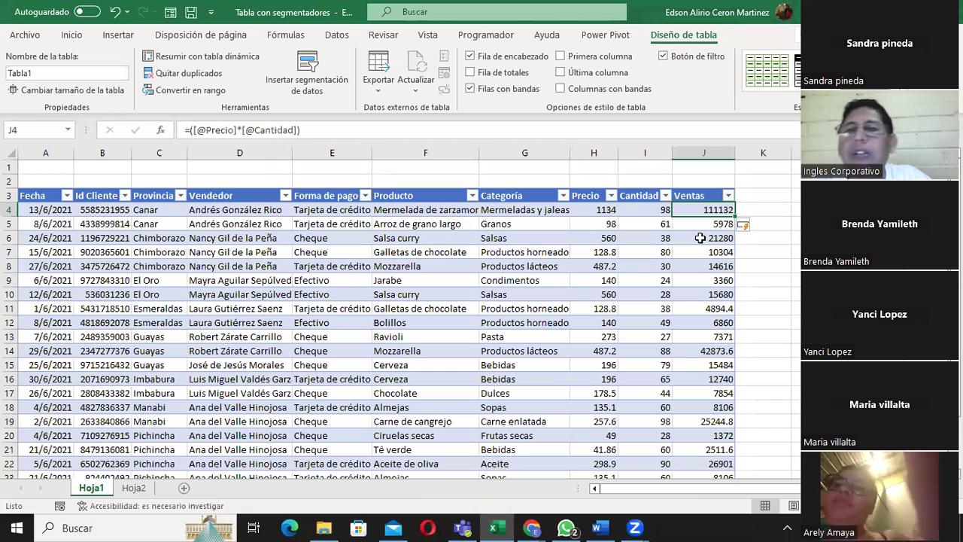
click(719, 311)
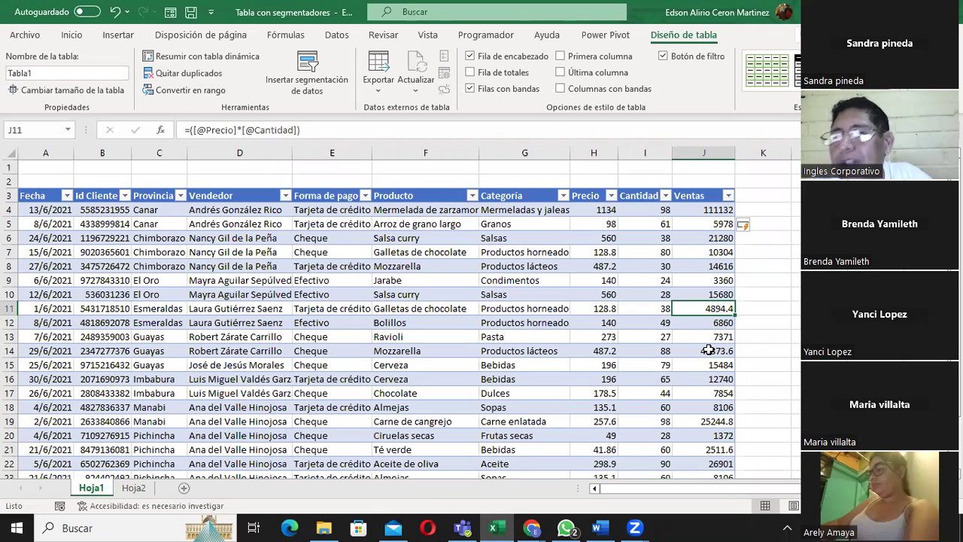
mouse_move(594, 210)
mouse_down()
mouse_move(685, 240)
mouse_move(701, 448)
mouse_up()
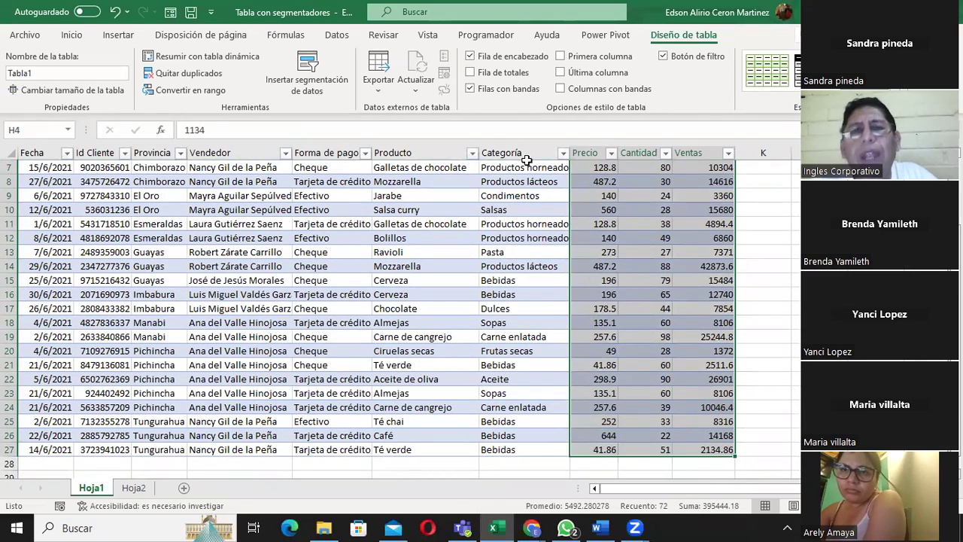
click(72, 35)
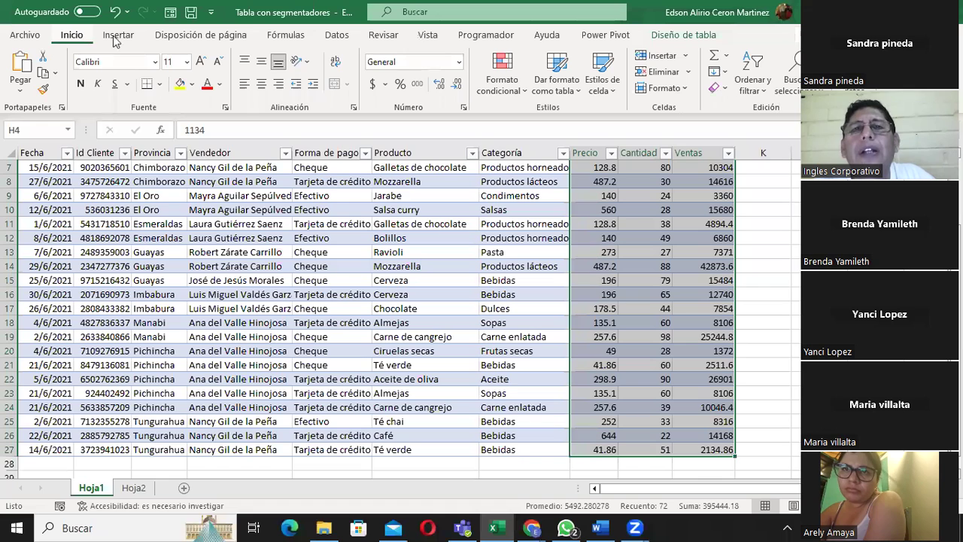
Apply Contabilidad format to Precio, Cantidad and Ventas, e.g. $111,132.00 in row 4
click(458, 63)
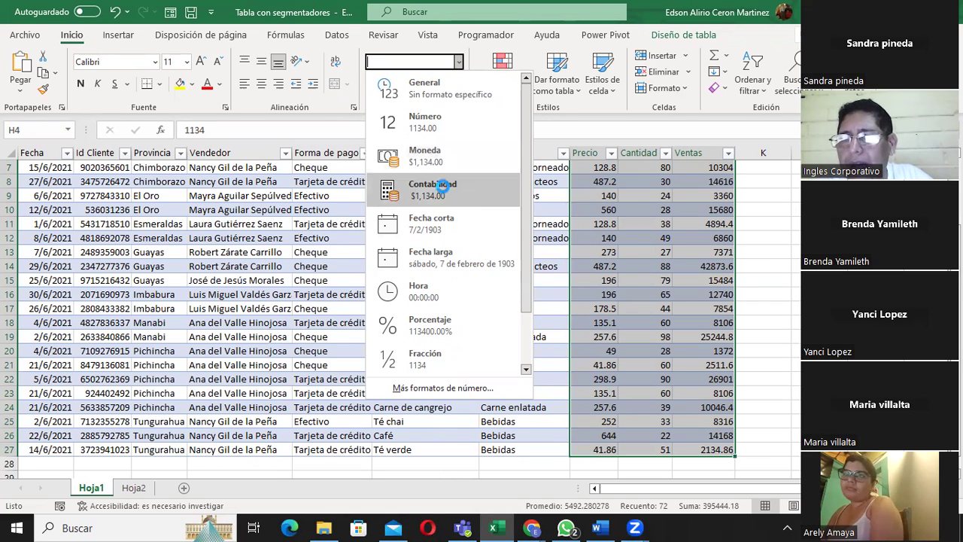
click(433, 188)
scroll(677, 226, up, 2)
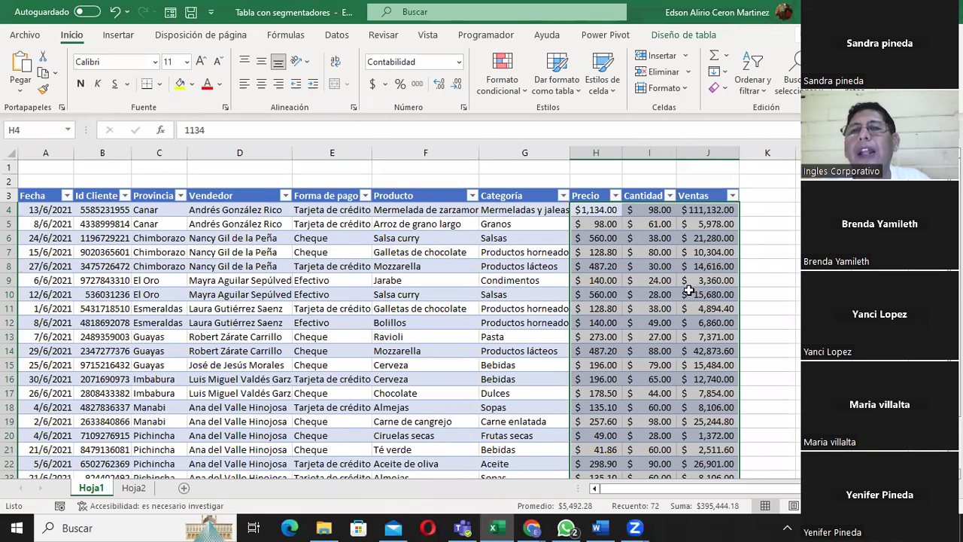
scroll(709, 251, down, 2)
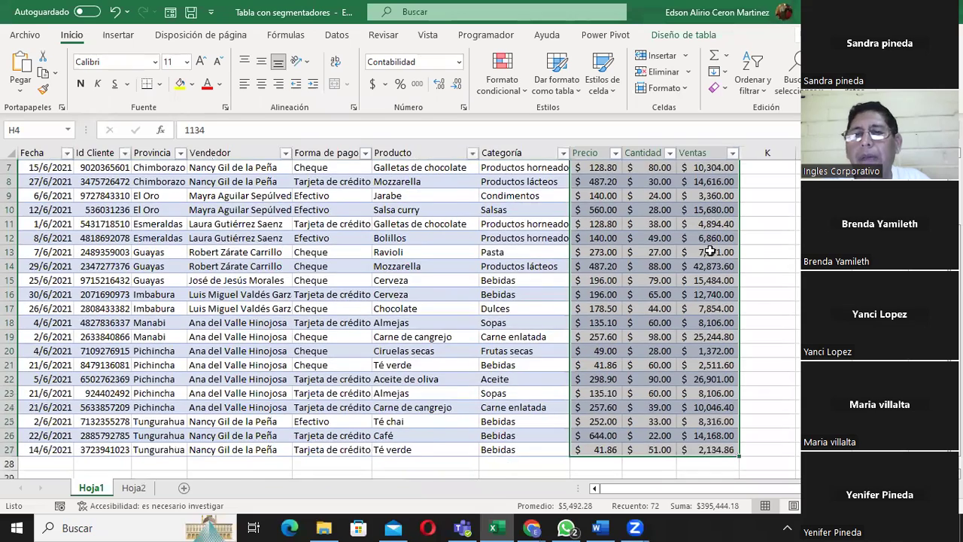
scroll(710, 251, up, 2)
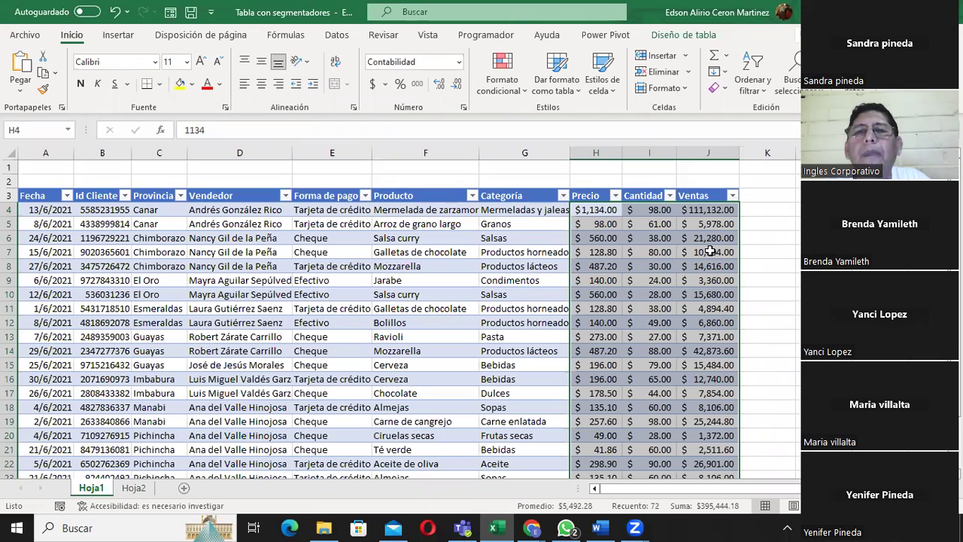
drag(649, 210, 648, 495)
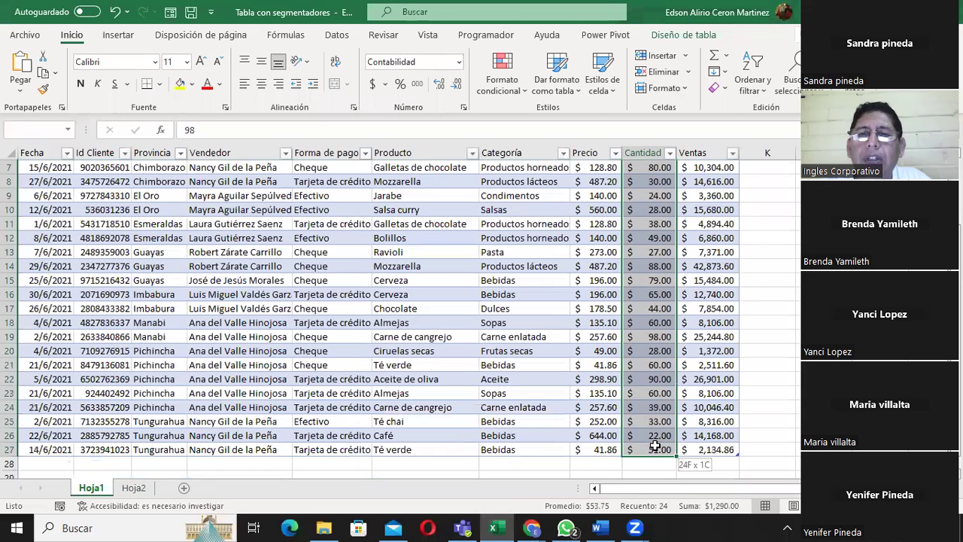
Reset Cantidad I4:I27 to General so it shows whole numbers like 98 and 61
drag(648, 494, 655, 450)
scroll(711, 301, up, 1)
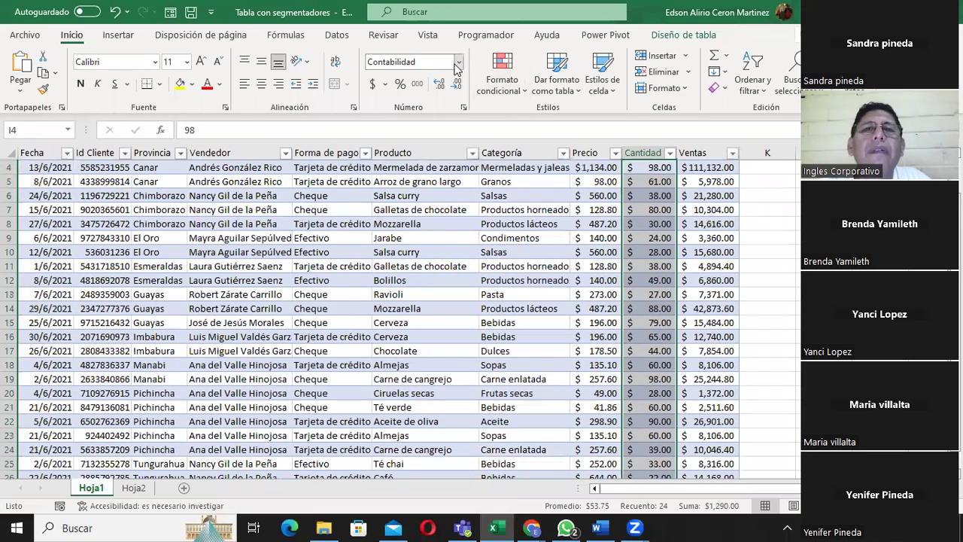
click(458, 63)
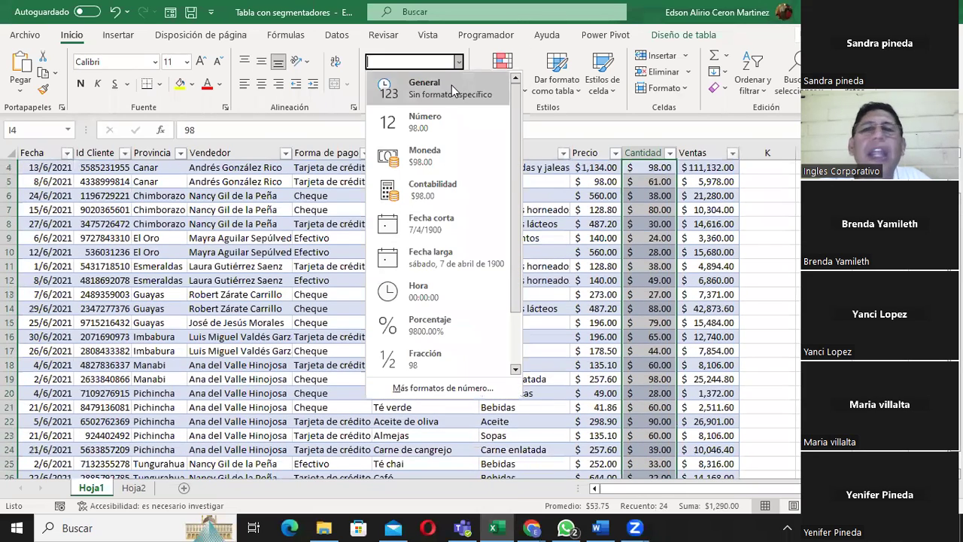
click(425, 87)
click(798, 223)
scroll(797, 224, up, 1)
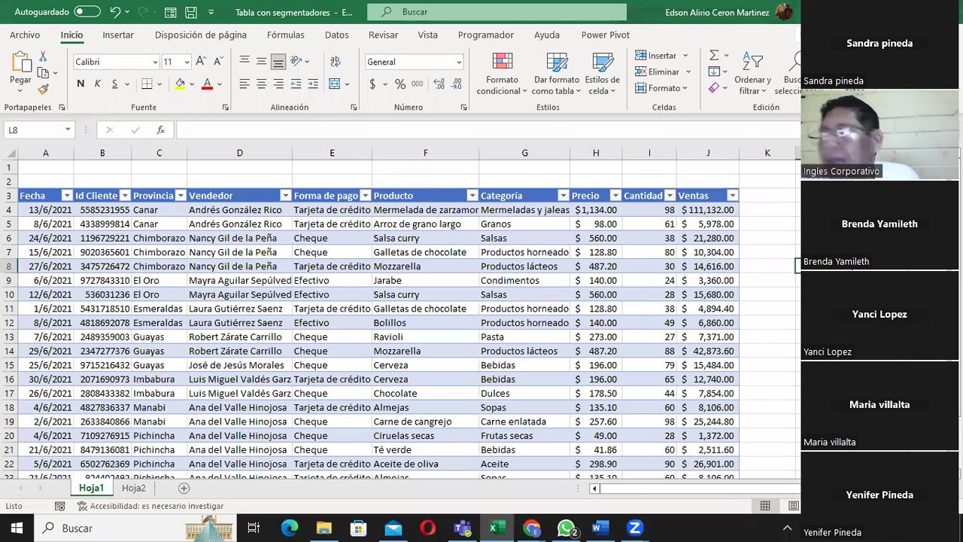
Review the formatted table through row 27 and the empty row beneath it, then open Diseño de tabla
scroll(369, 316, down, 5)
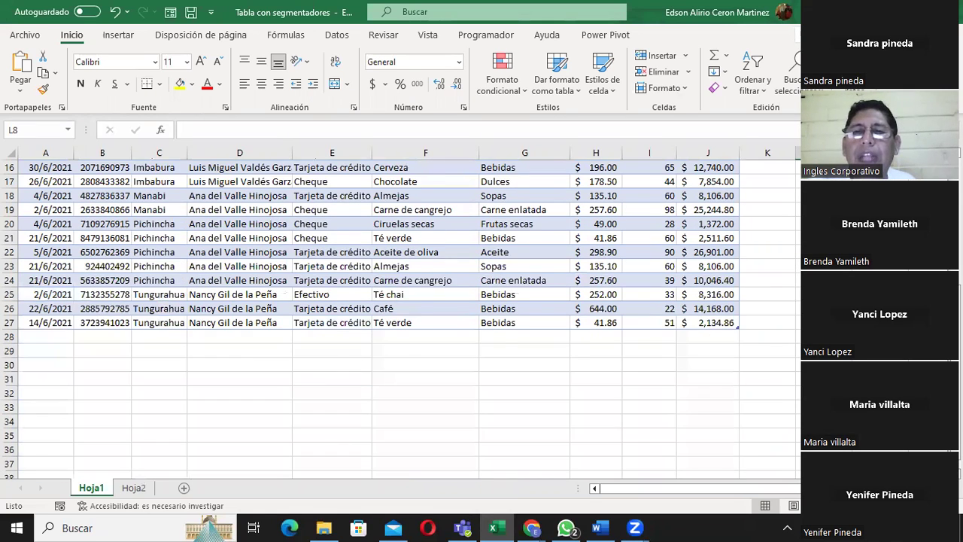
scroll(617, 339, up, 1)
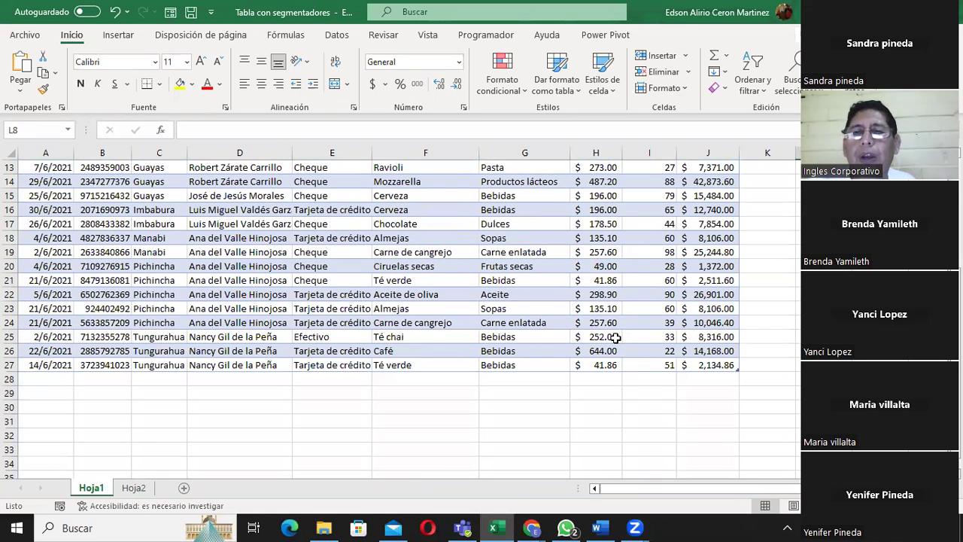
click(442, 264)
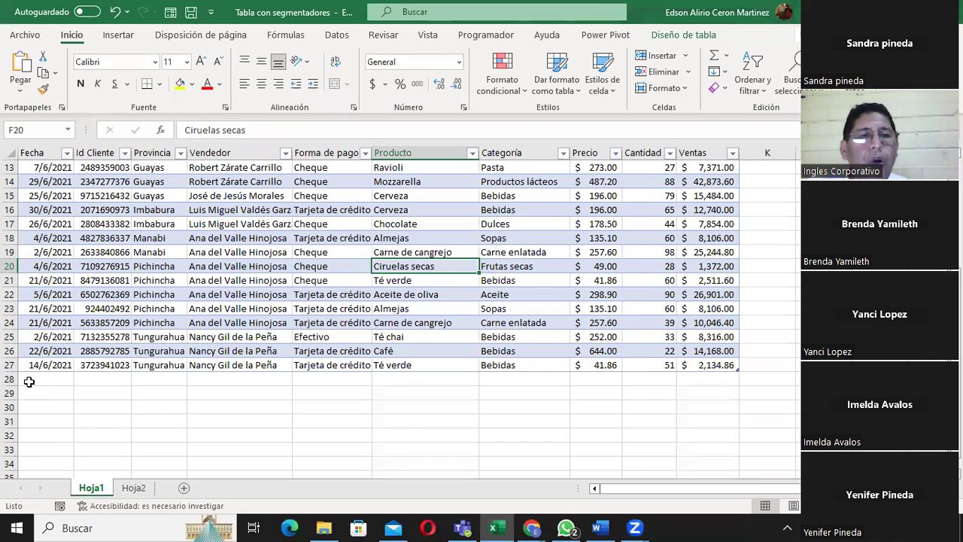
click(694, 373)
click(632, 374)
click(612, 379)
click(549, 376)
click(441, 375)
click(316, 376)
click(243, 377)
click(161, 379)
click(127, 379)
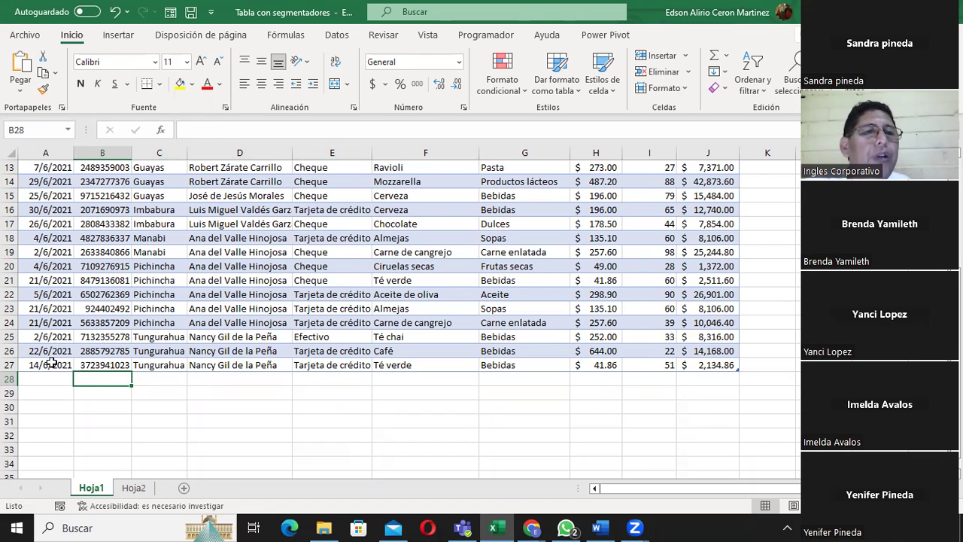
click(51, 364)
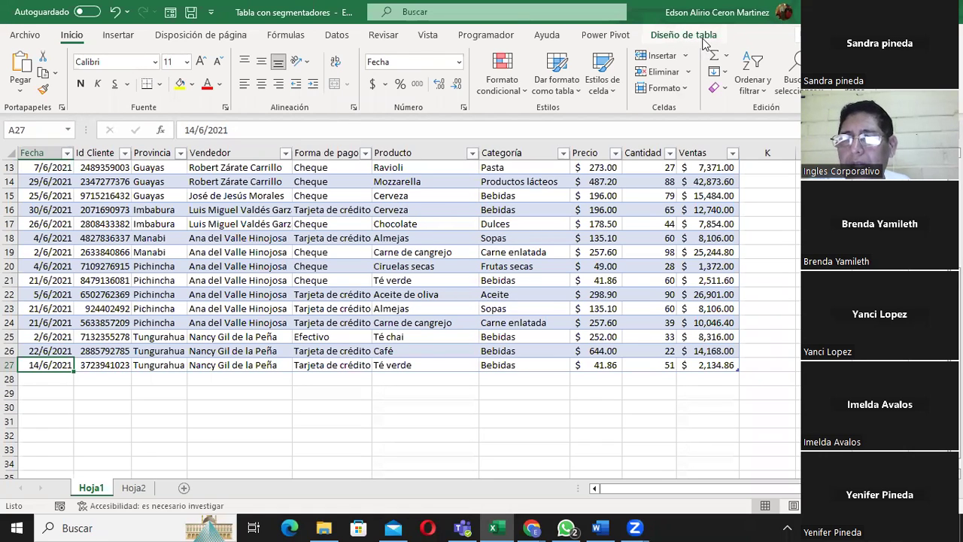
click(698, 35)
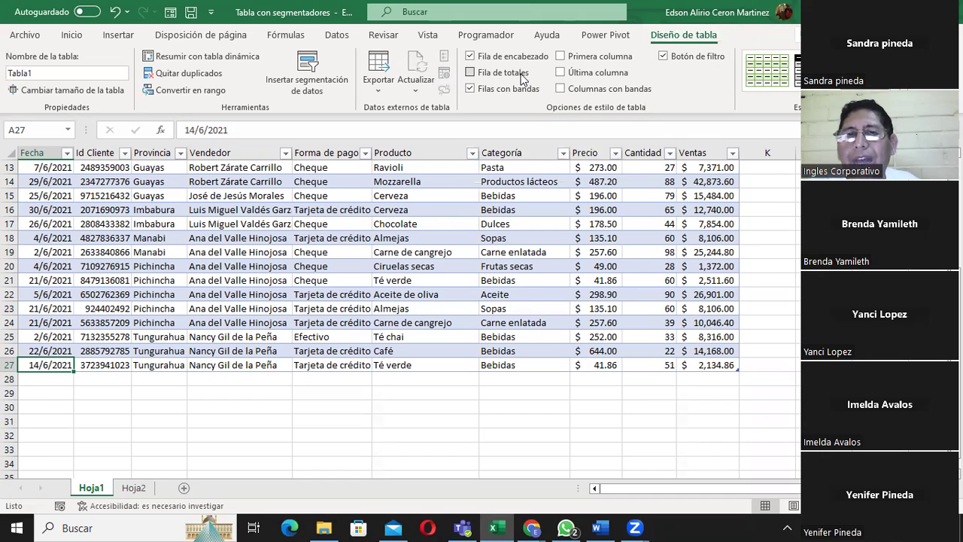
Enable Fila de totales so row 28 totals Ventas at $387,333.66
click(470, 74)
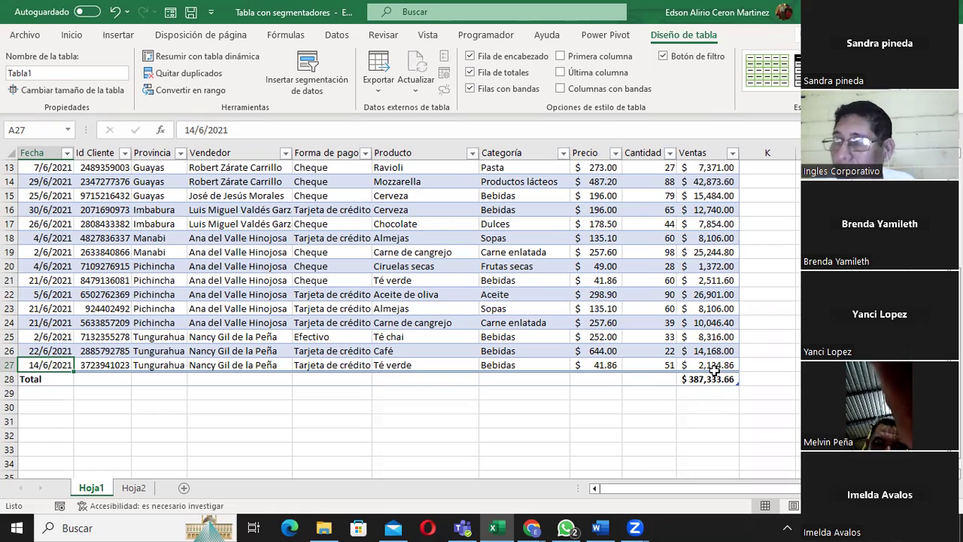
scroll(709, 316, up, 4)
scroll(710, 316, down, 3)
scroll(709, 316, down, 1)
scroll(710, 315, up, 3)
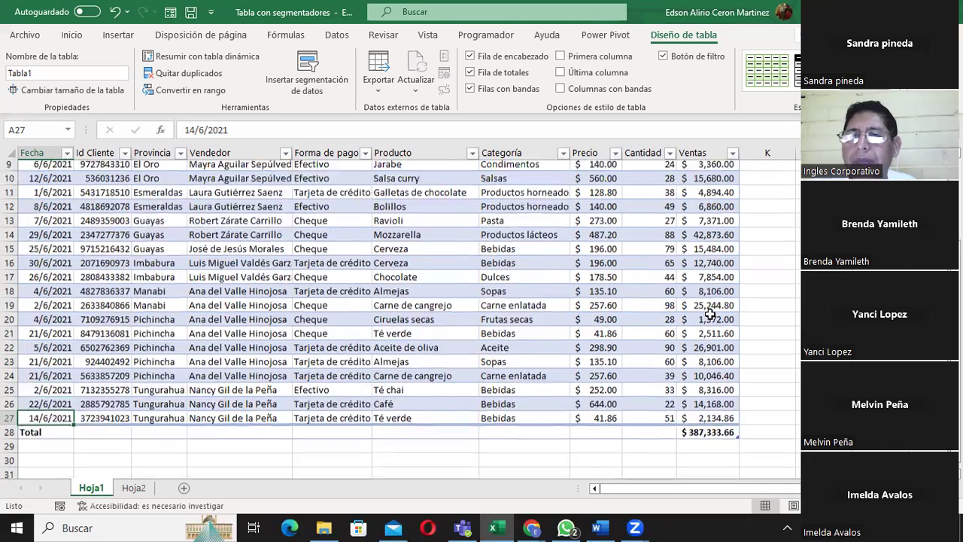
scroll(709, 316, up, 1)
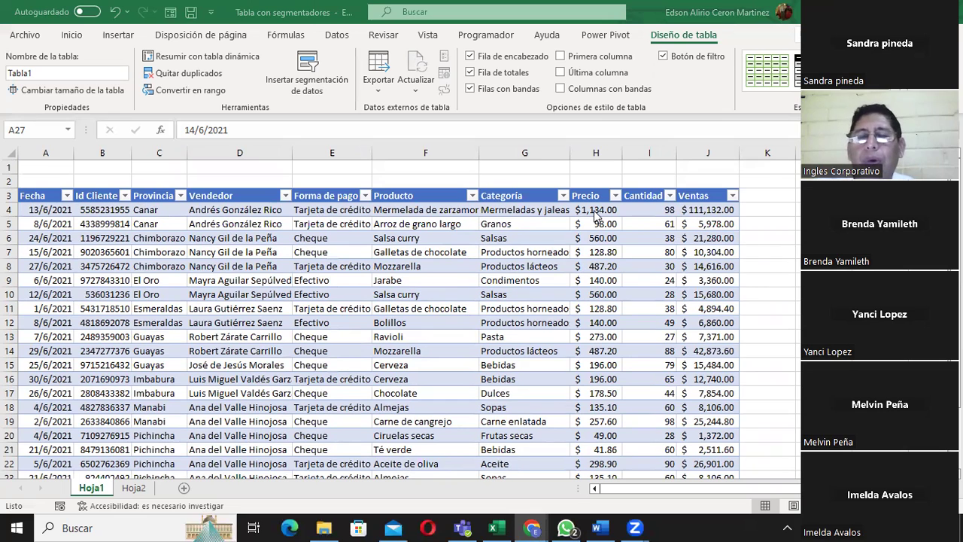
click(700, 229)
scroll(700, 229, down, 4)
click(707, 376)
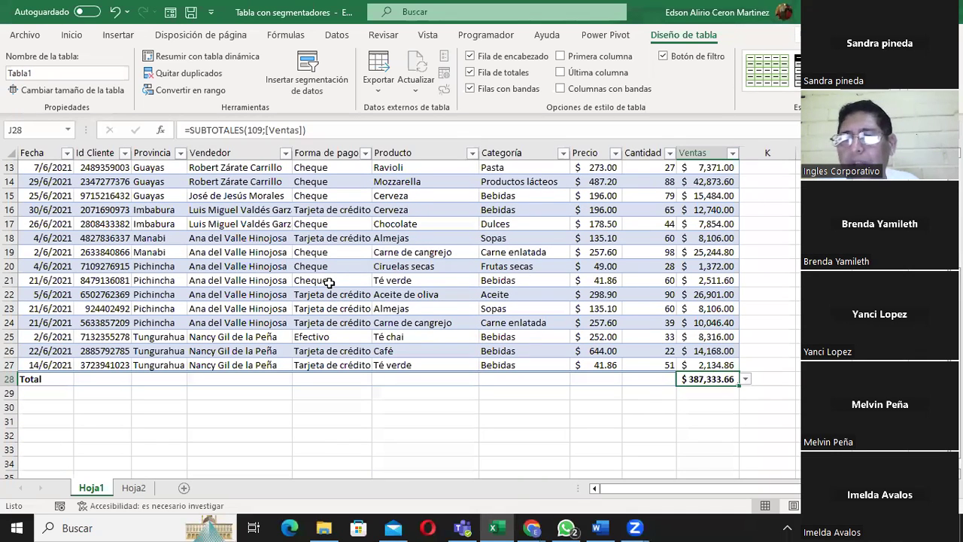
click(577, 238)
scroll(577, 238, up, 1)
scroll(577, 237, up, 1)
scroll(577, 238, up, 1)
scroll(577, 238, up, 1)
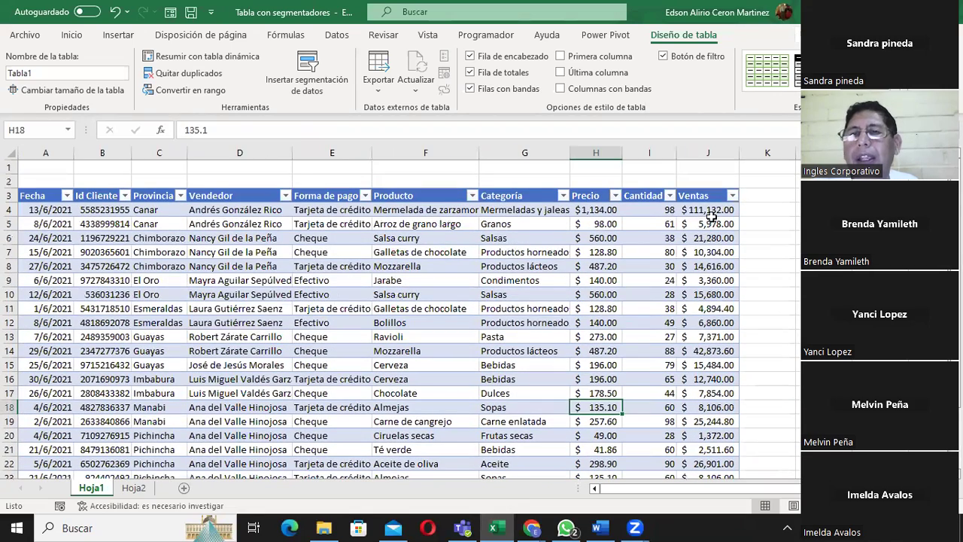
click(707, 210)
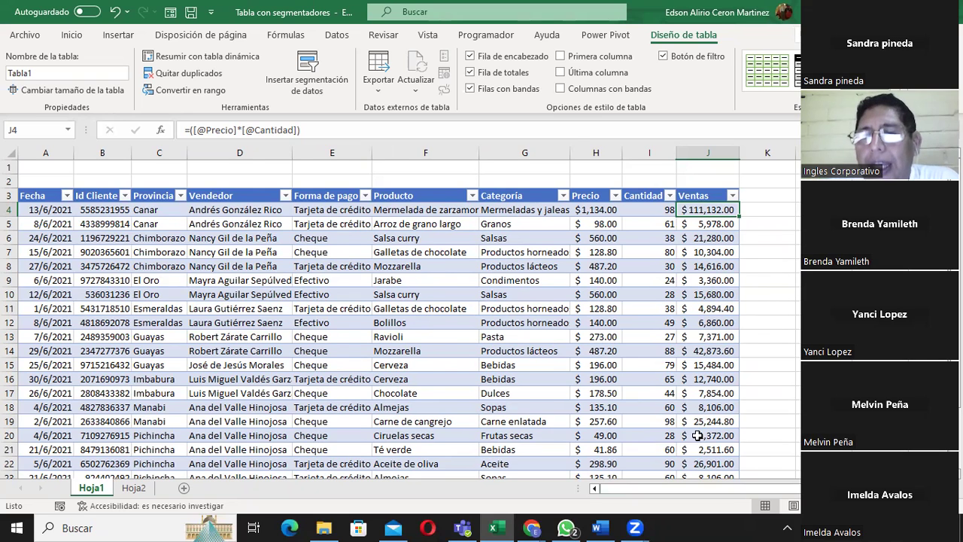
scroll(698, 435, down, 3)
click(640, 422)
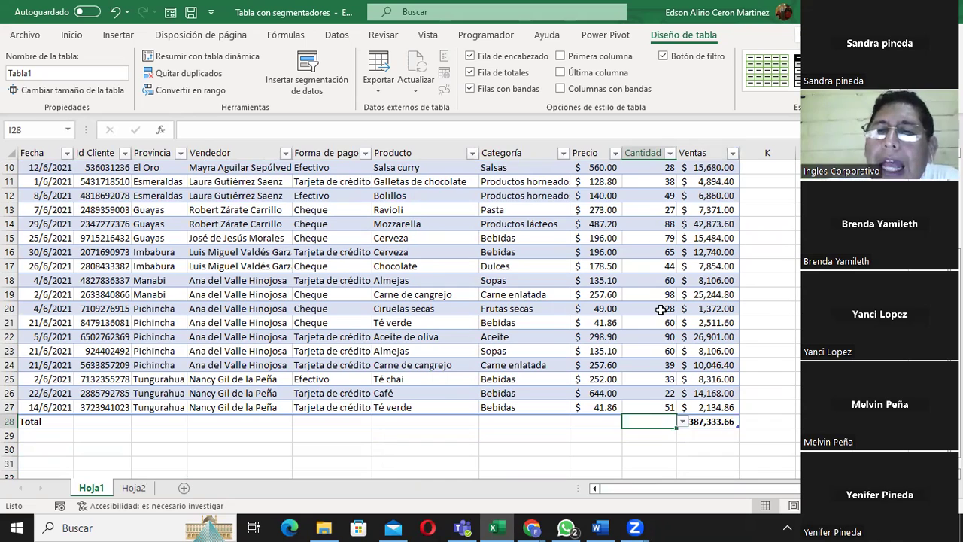
Set the Total row to Mín. for Cantidad (22) and Máx. for Precio ($1,134.00)
click(685, 421)
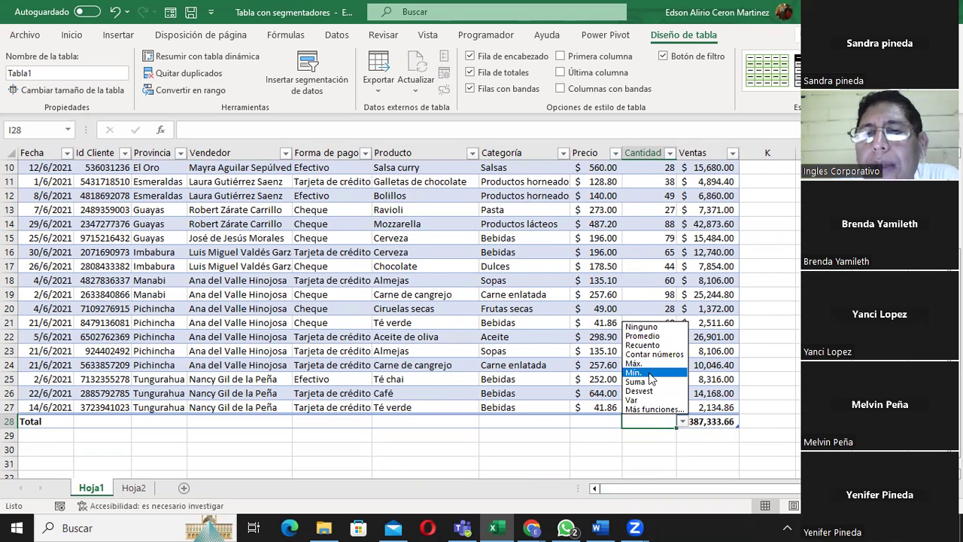
click(651, 372)
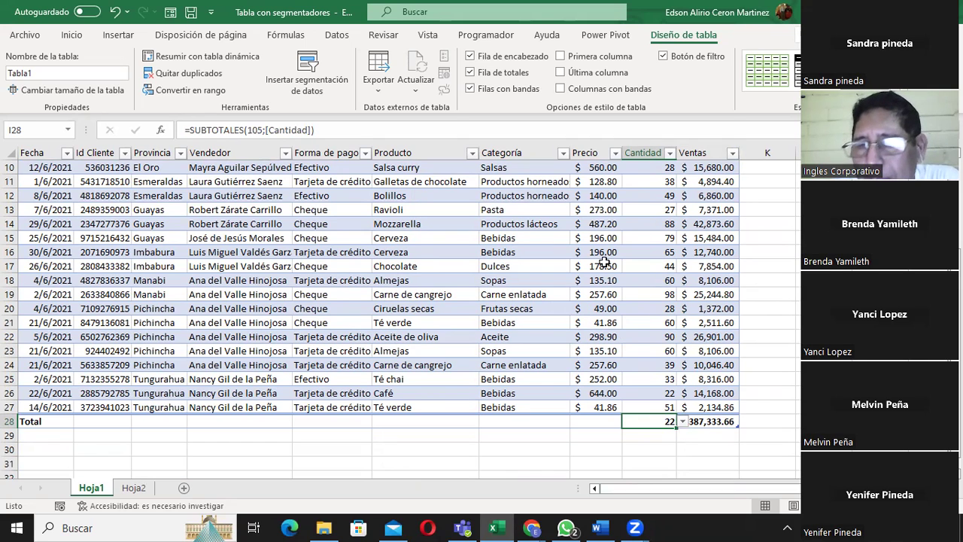
click(603, 419)
click(630, 425)
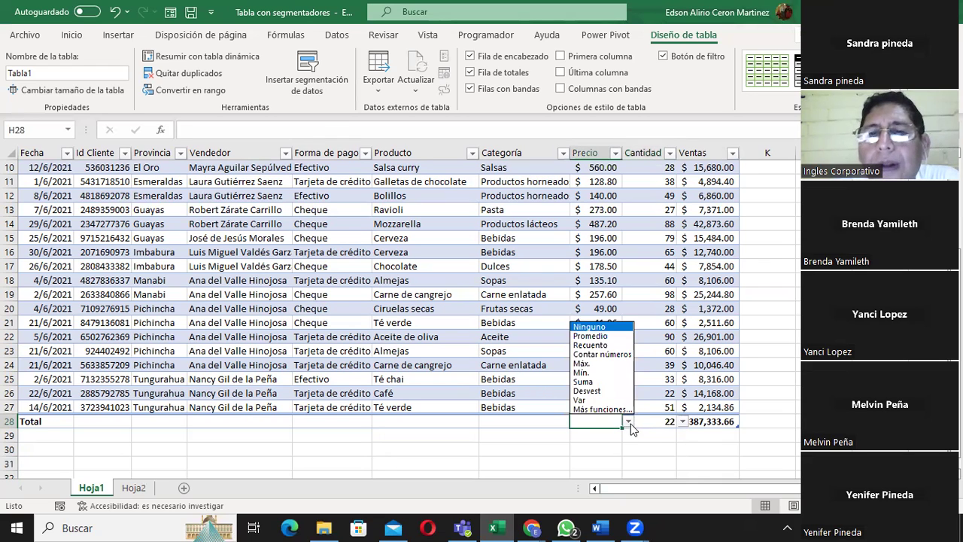
click(602, 354)
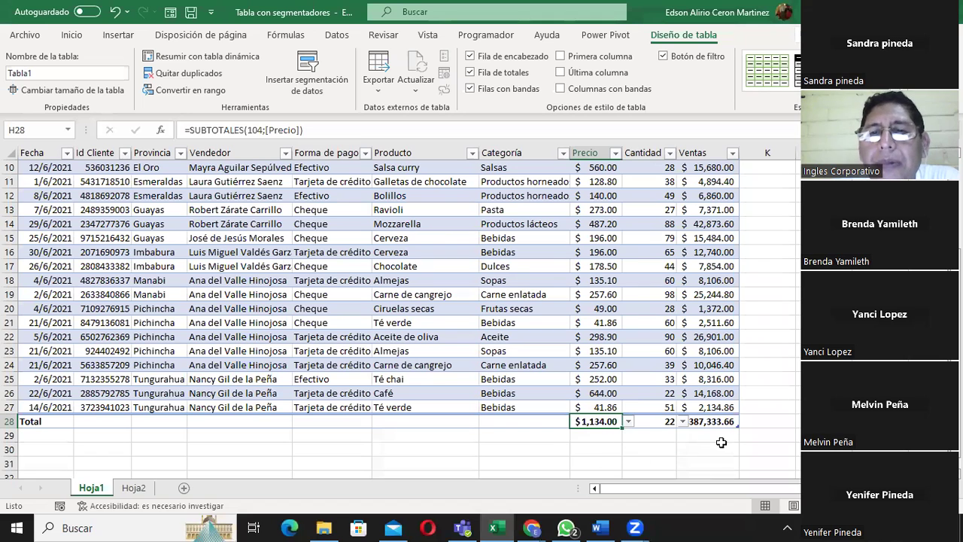
click(628, 421)
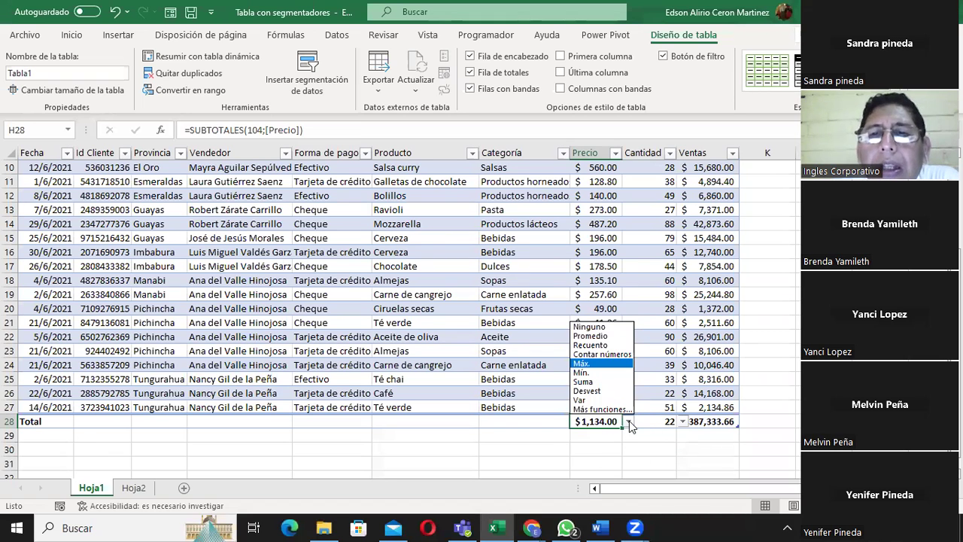
click(629, 420)
scroll(769, 453, up, 3)
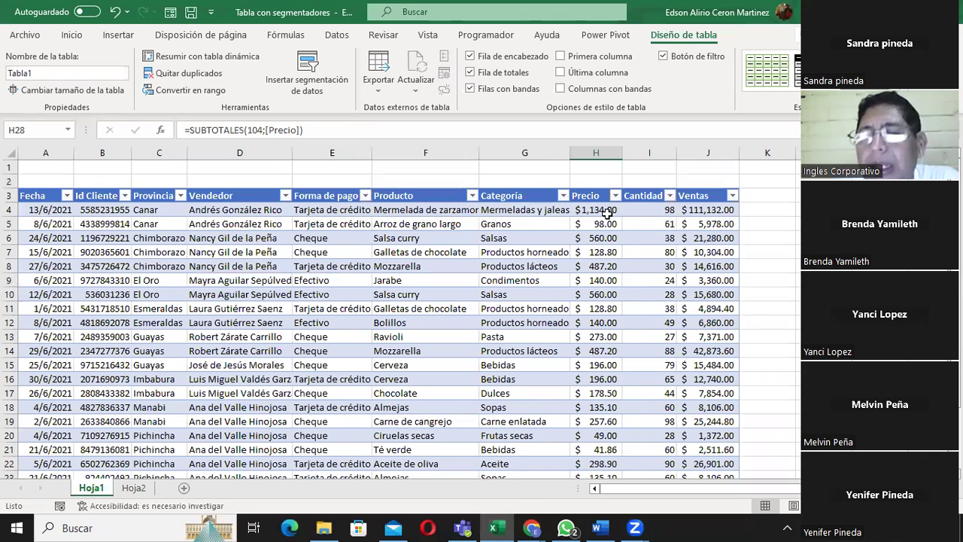
scroll(701, 412, down, 4)
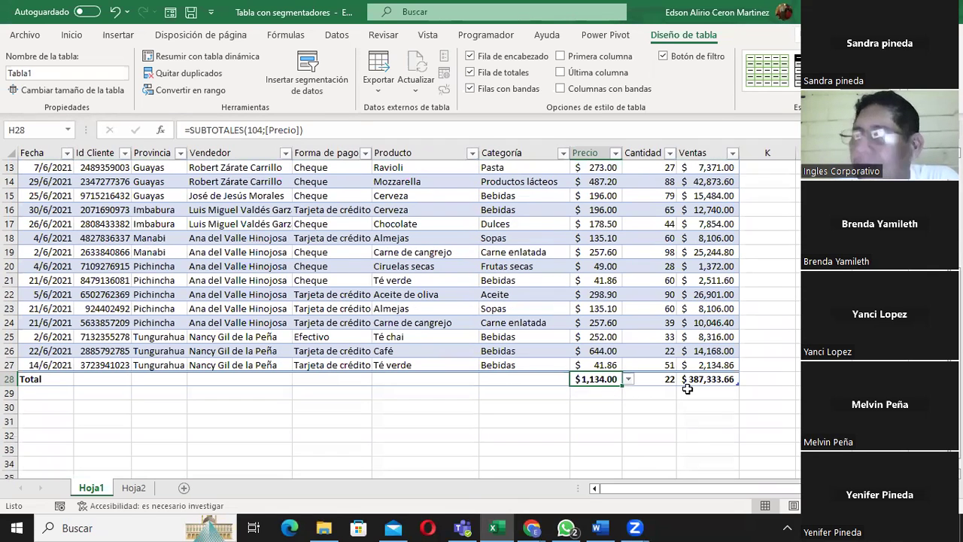
click(692, 380)
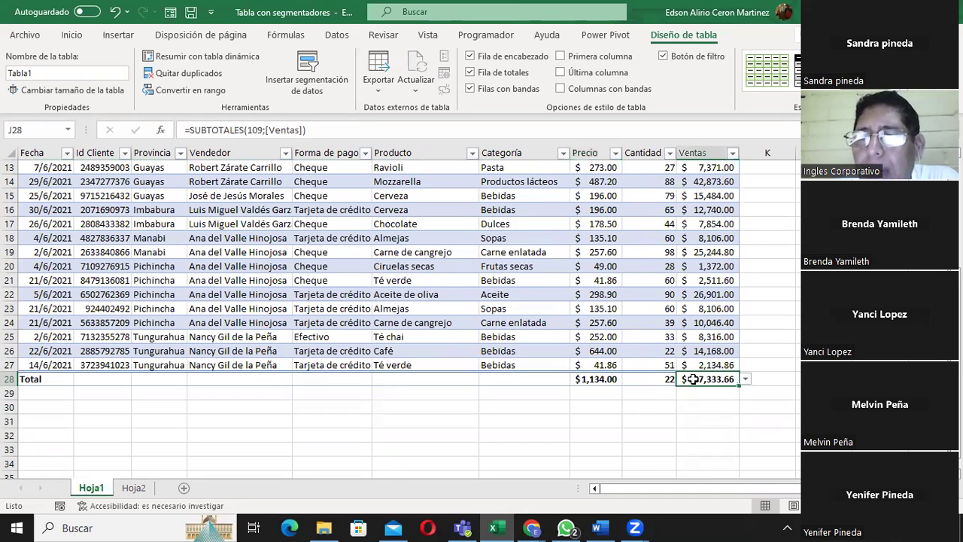
click(661, 378)
click(600, 379)
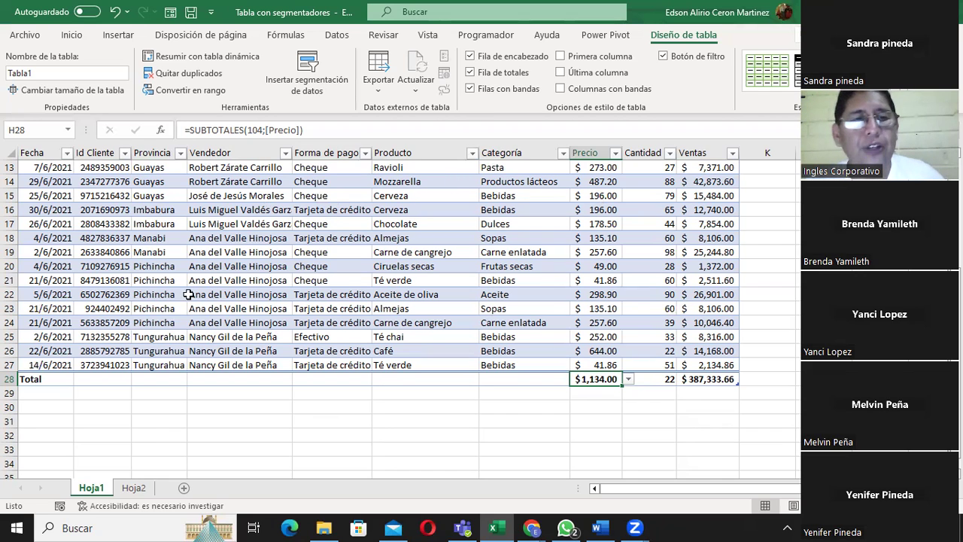
click(31, 397)
click(30, 404)
click(30, 423)
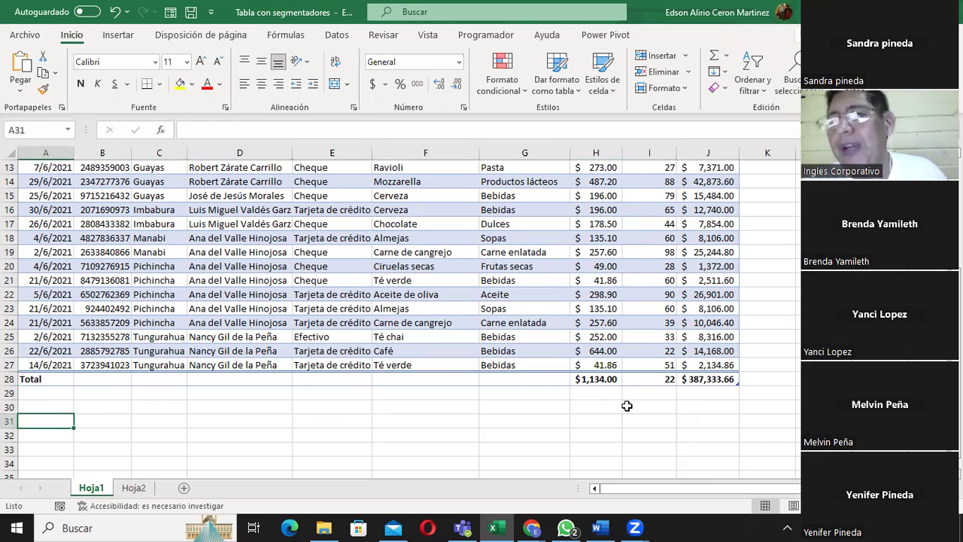
click(598, 380)
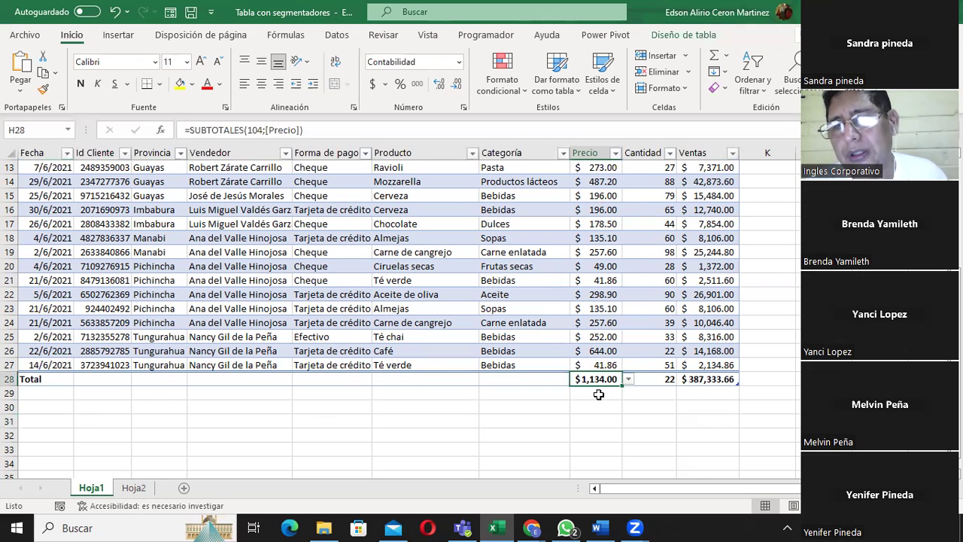
click(598, 395)
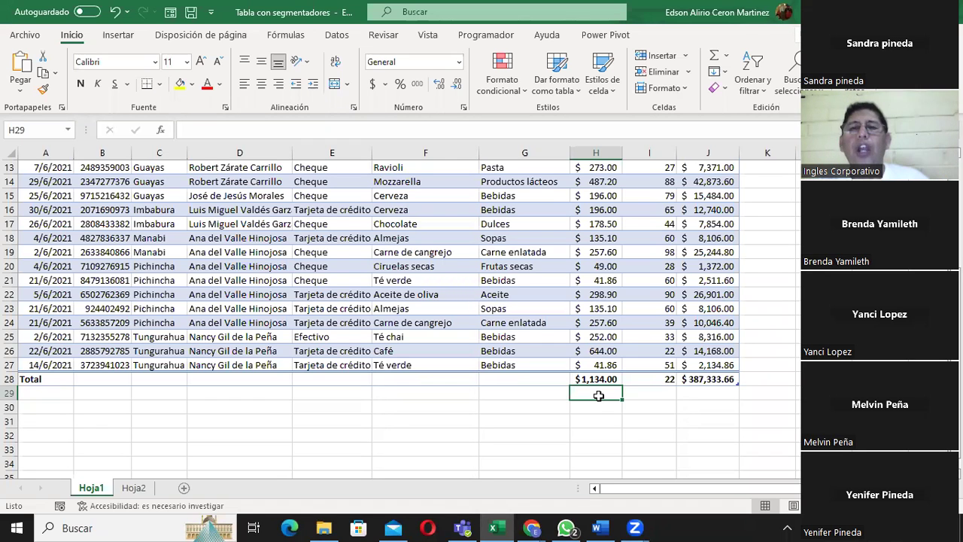
scroll(602, 404, up, 4)
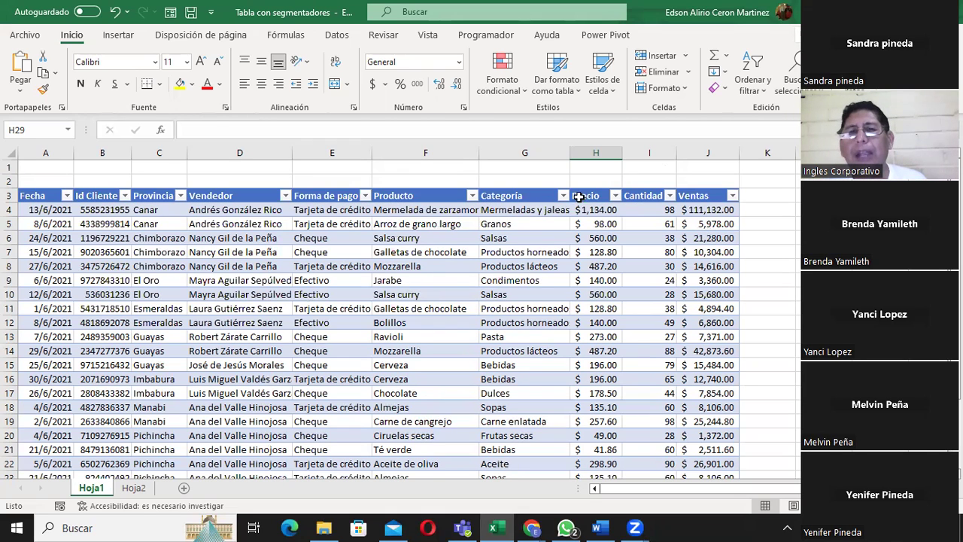
Apply an orange medium banded style from the Estilos de tabla gallery to the sales table
click(526, 194)
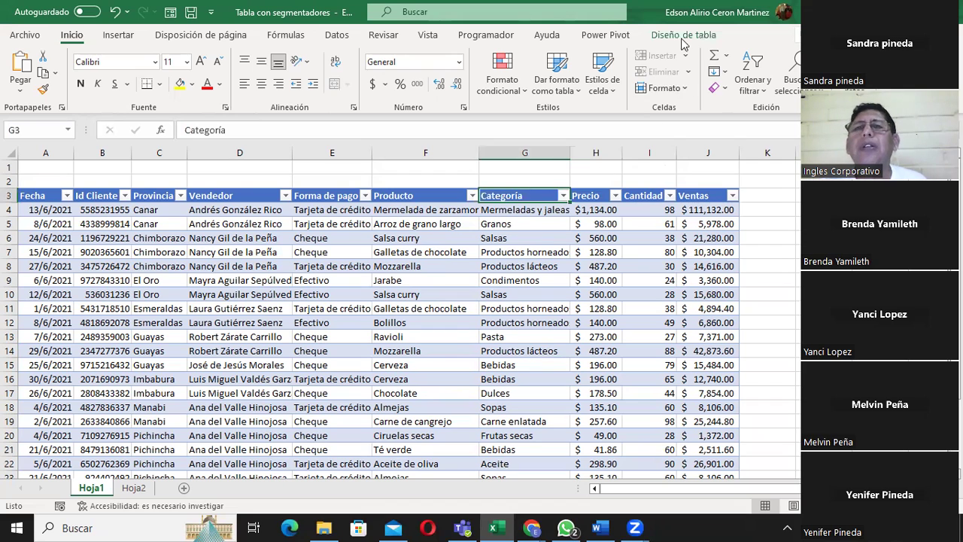
click(683, 35)
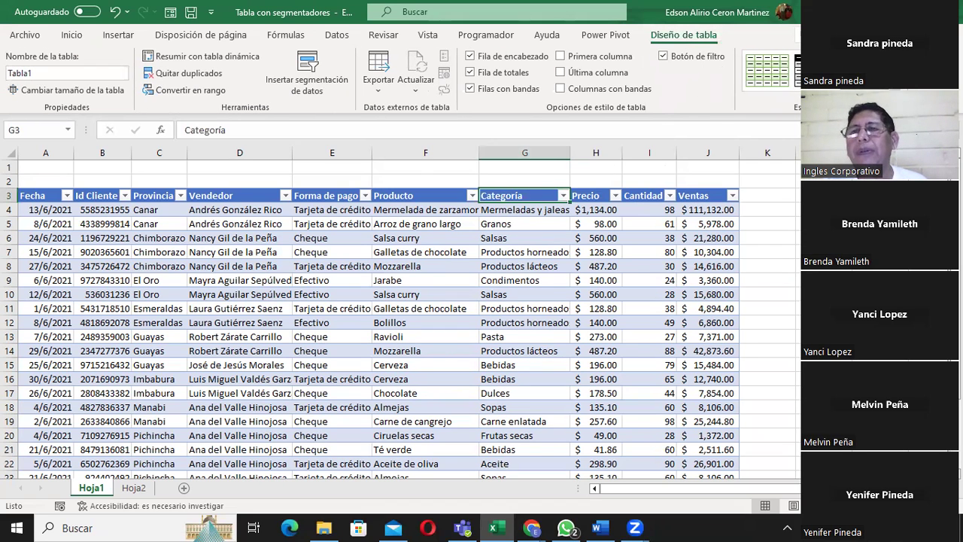
click(798, 98)
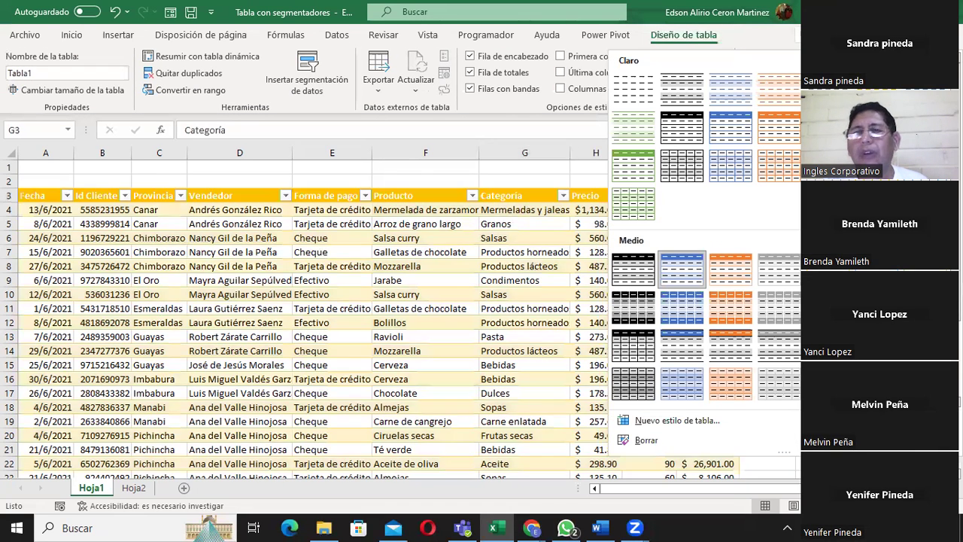
click(730, 306)
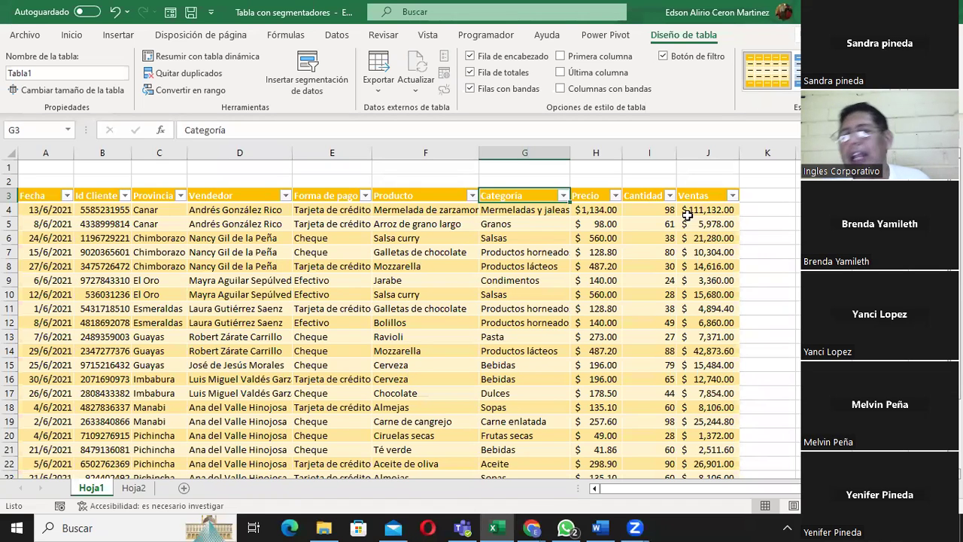
scroll(695, 294, down, 4)
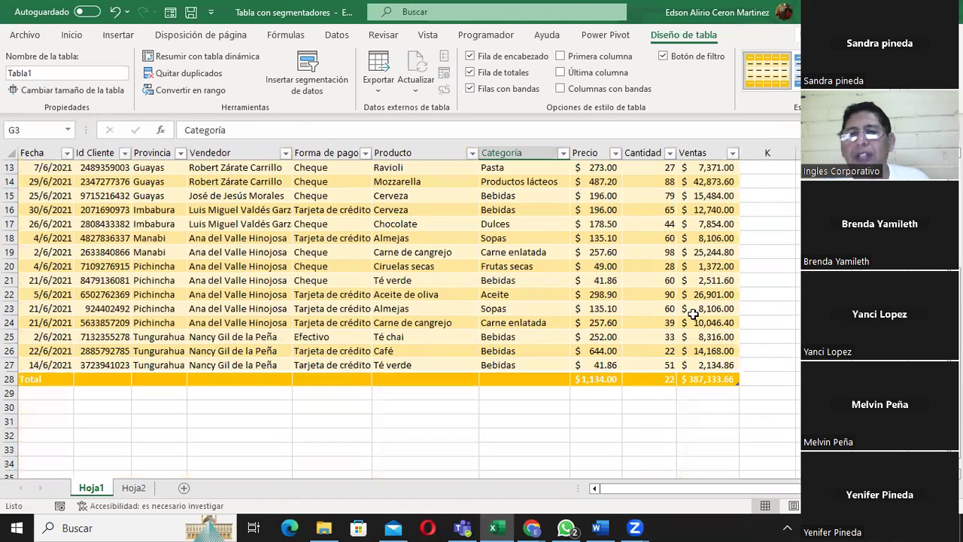
click(595, 379)
click(627, 379)
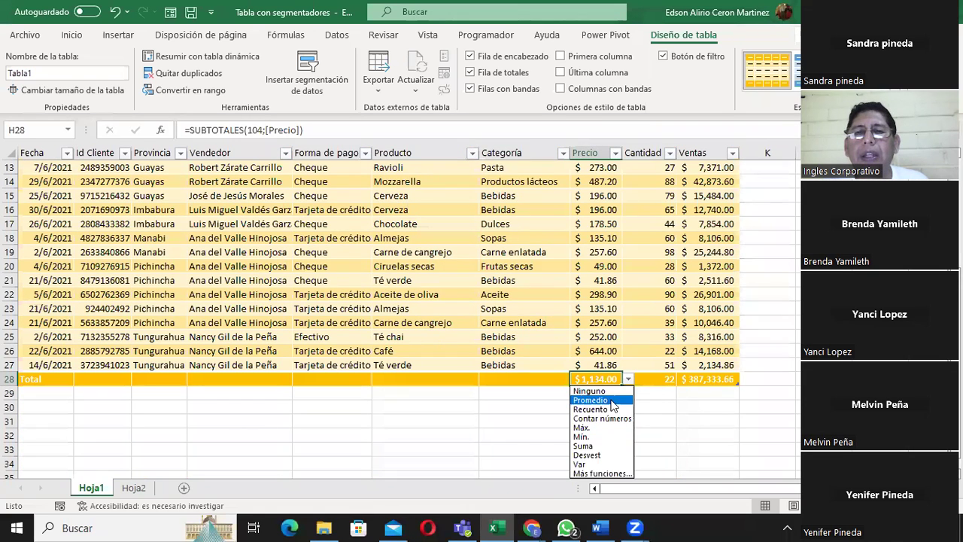
click(606, 400)
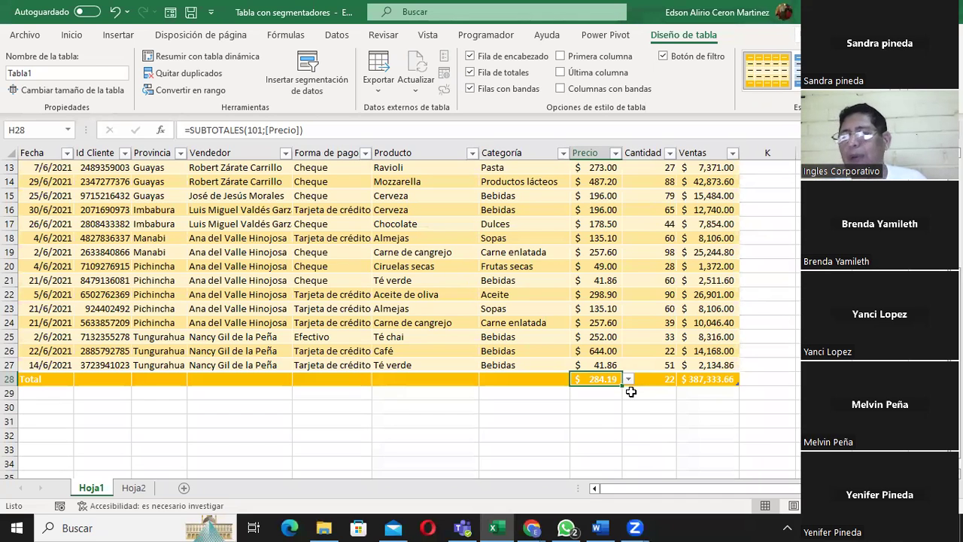
click(301, 129)
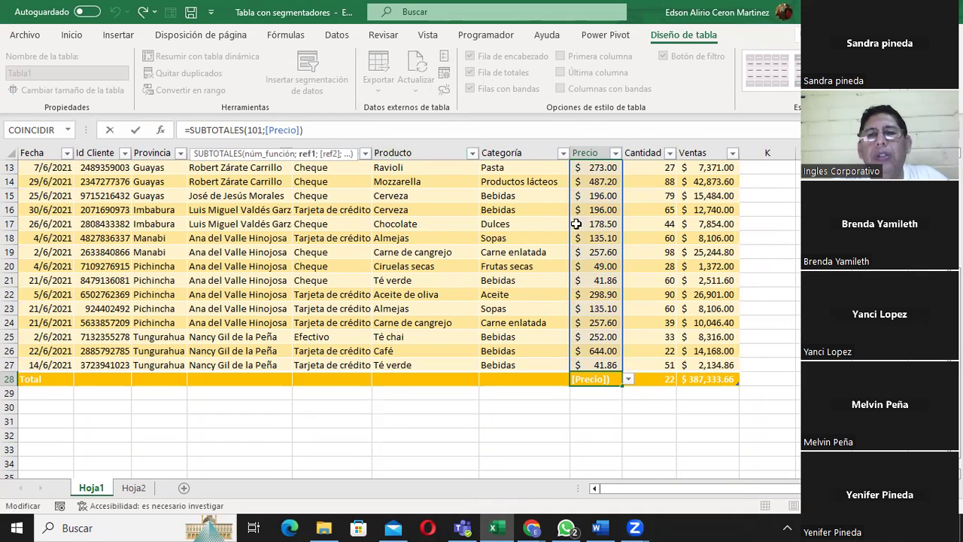
key(Return)
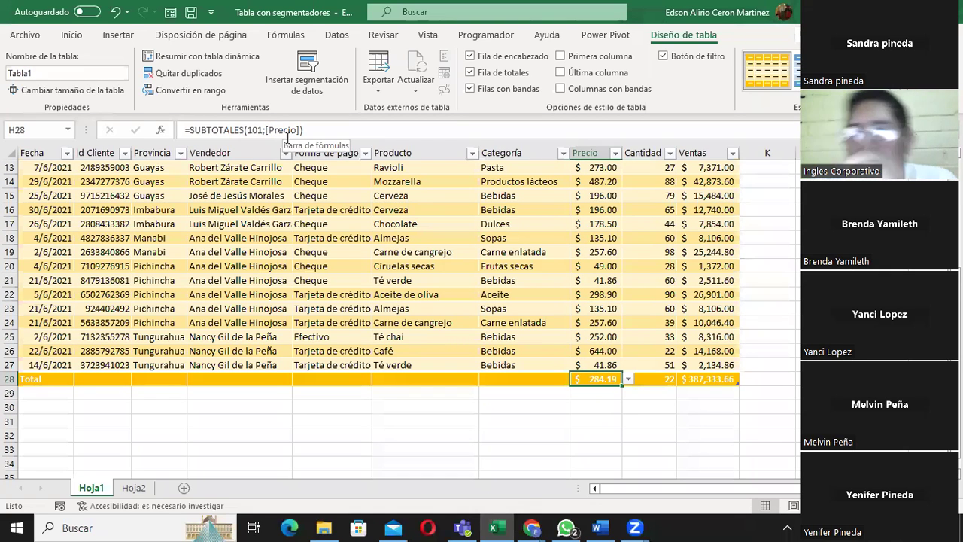
click(659, 379)
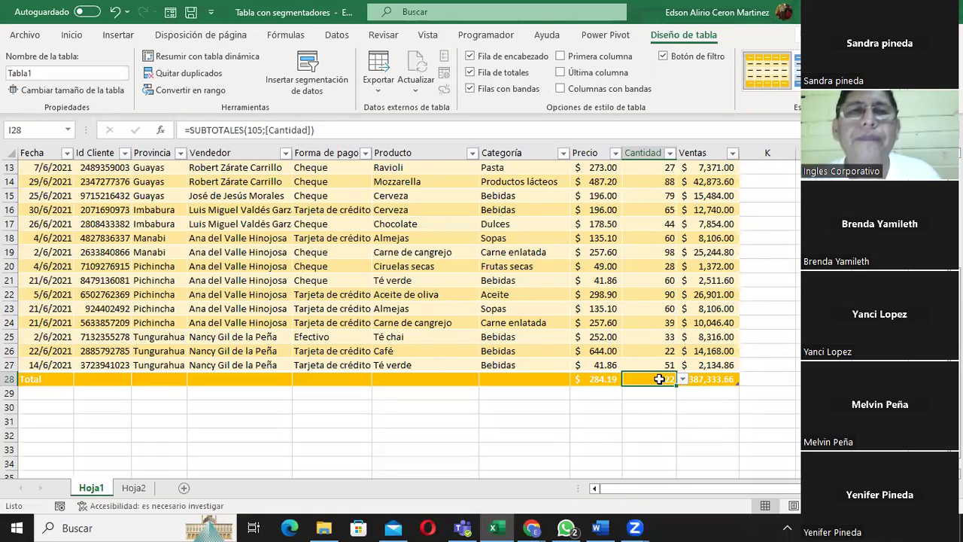
scroll(659, 379, up, 1)
scroll(655, 378, up, 2)
scroll(655, 378, up, 1)
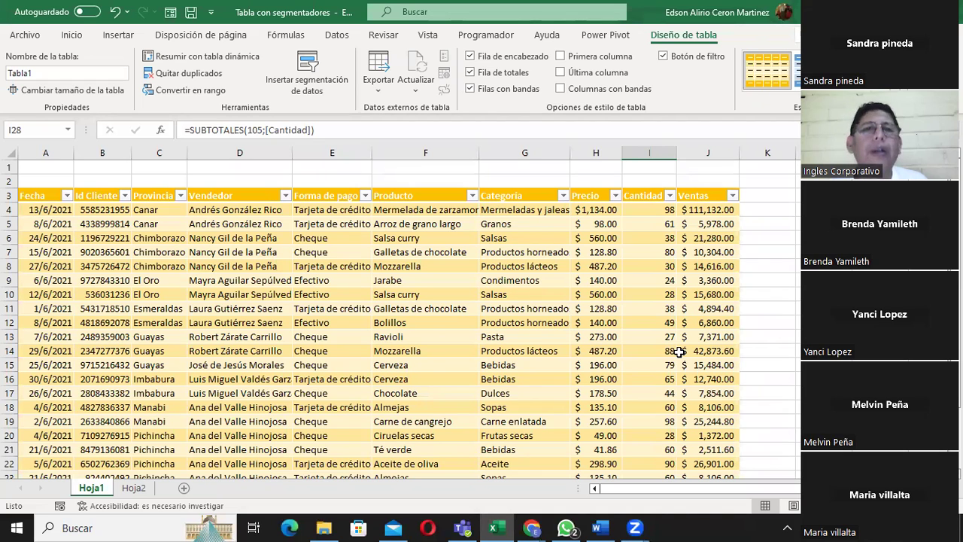
click(365, 196)
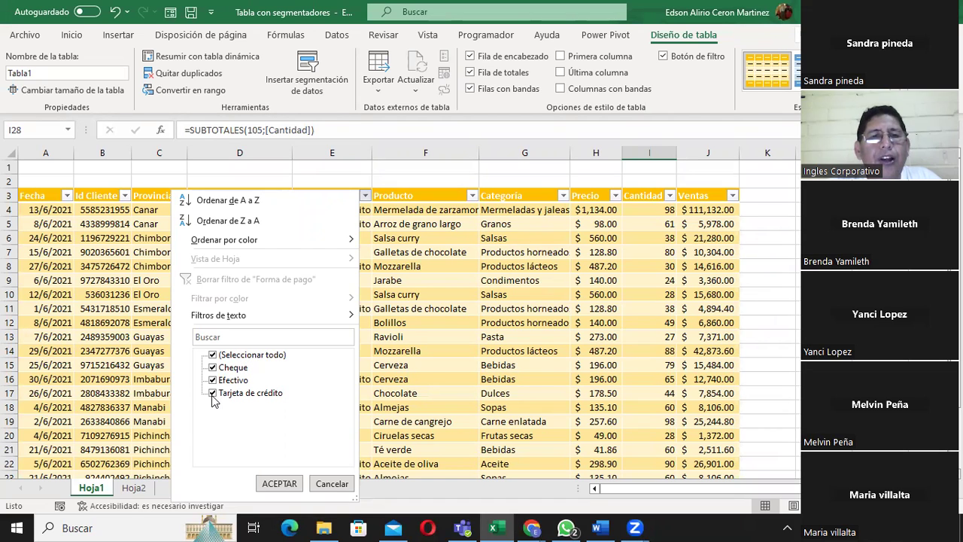
click(240, 354)
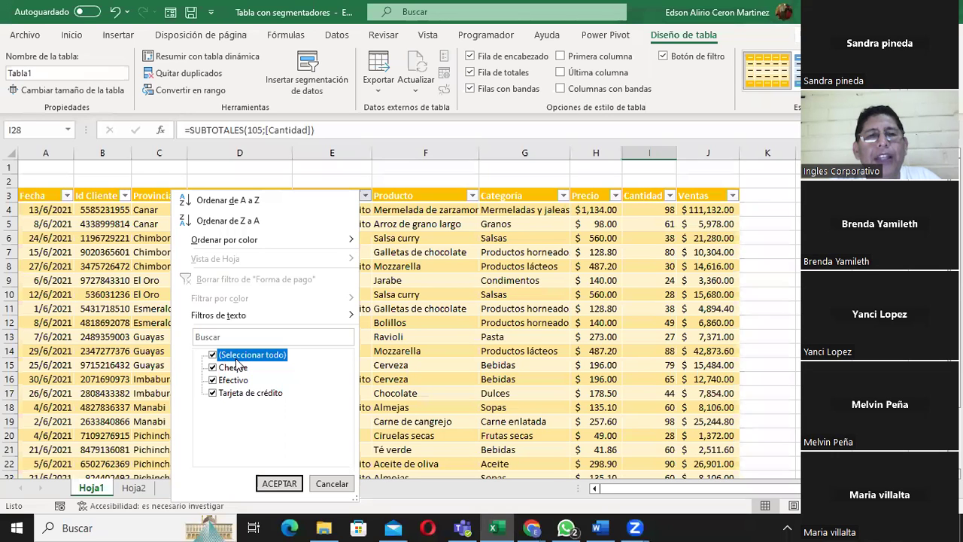
click(235, 393)
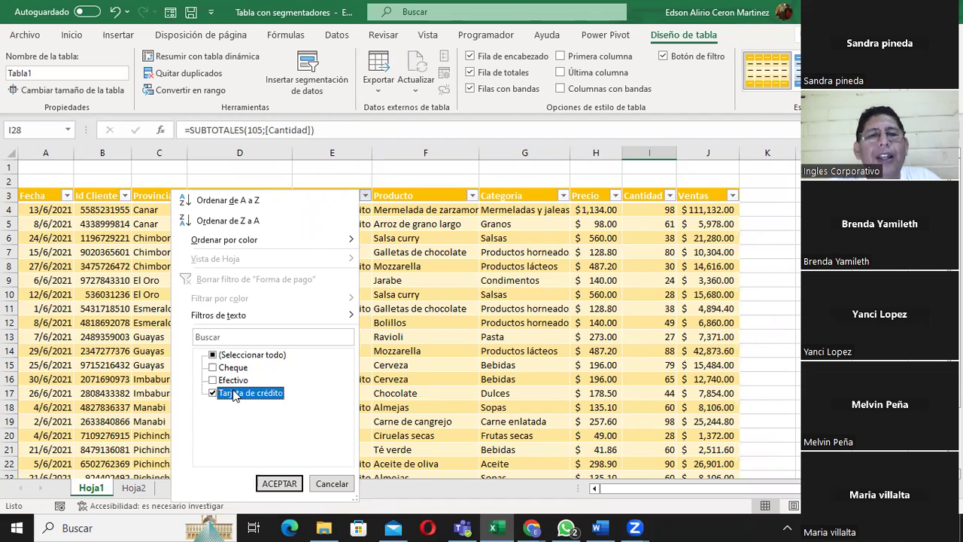
click(240, 356)
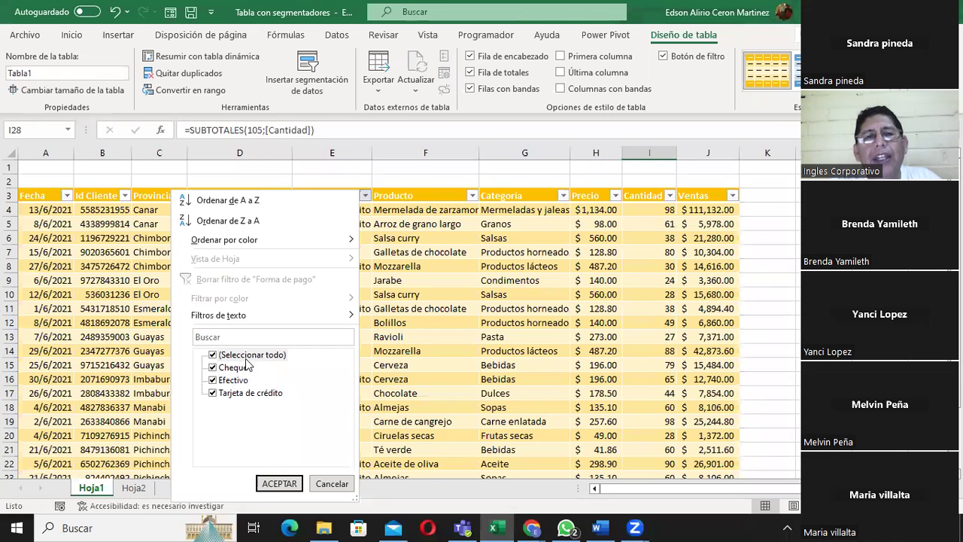
click(214, 393)
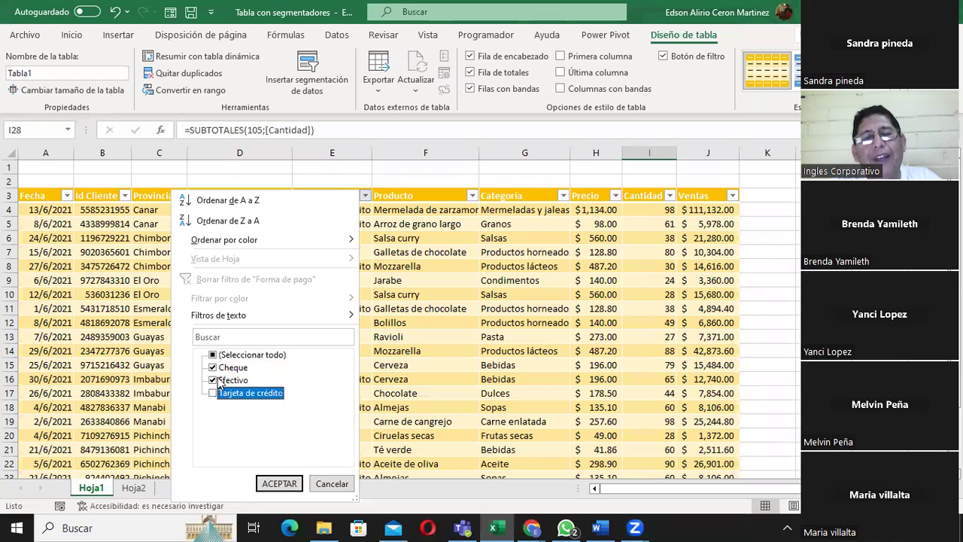
click(213, 355)
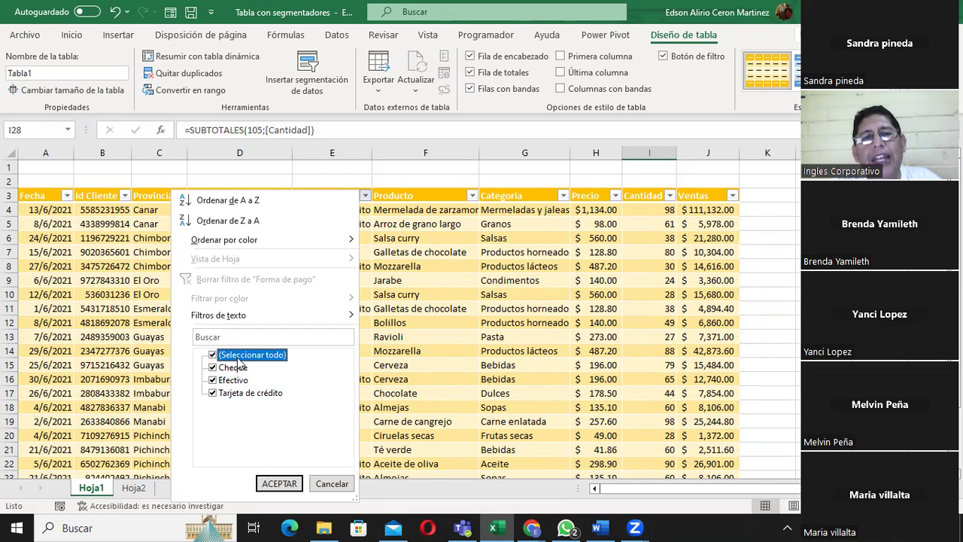
click(237, 357)
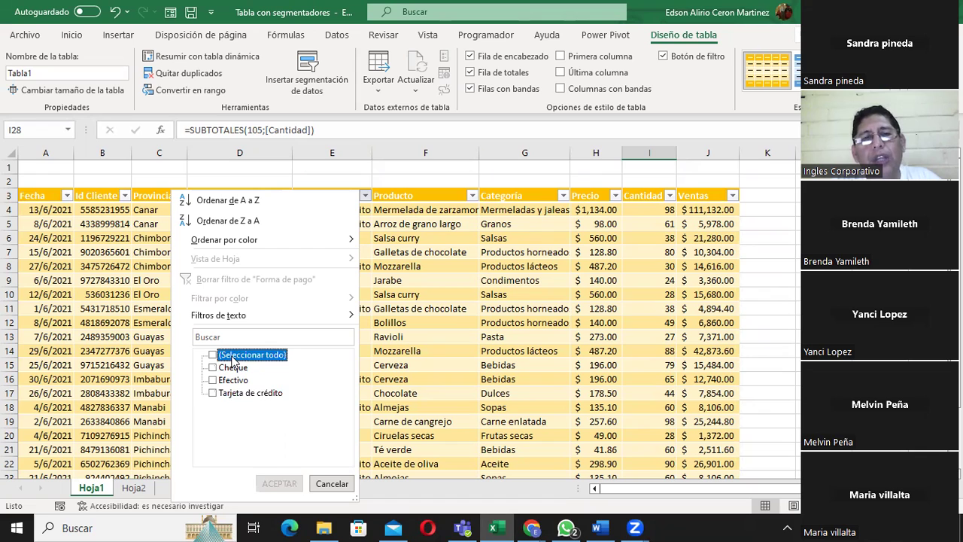
click(213, 394)
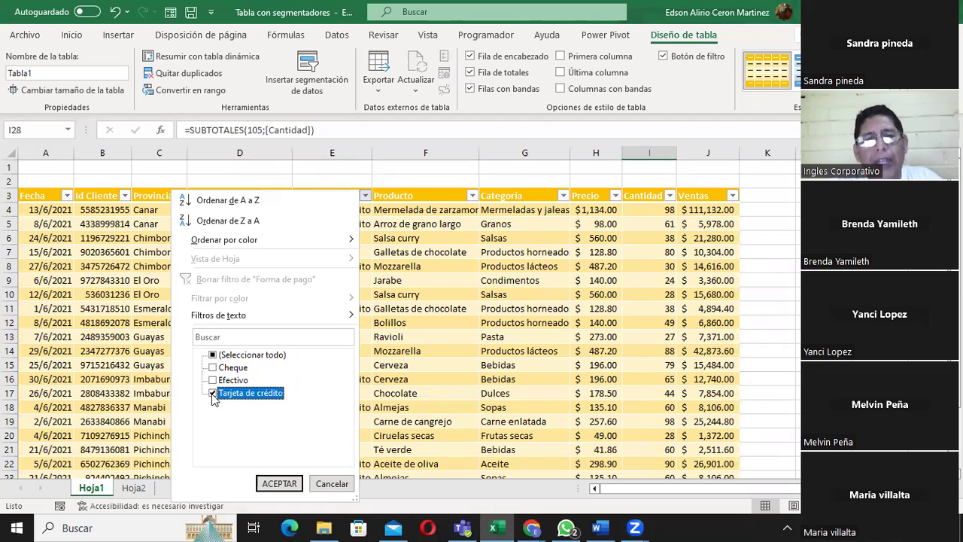
click(278, 483)
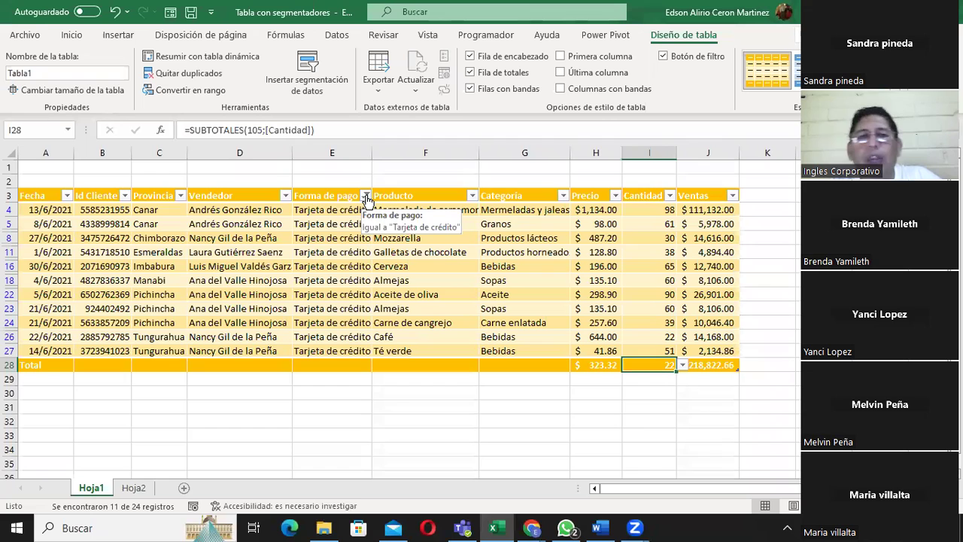
click(365, 197)
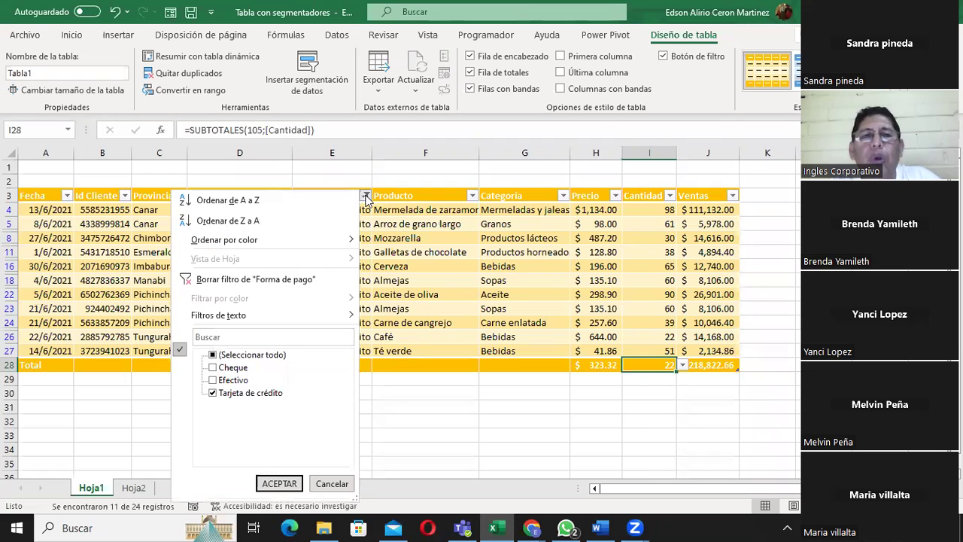
click(256, 357)
click(256, 356)
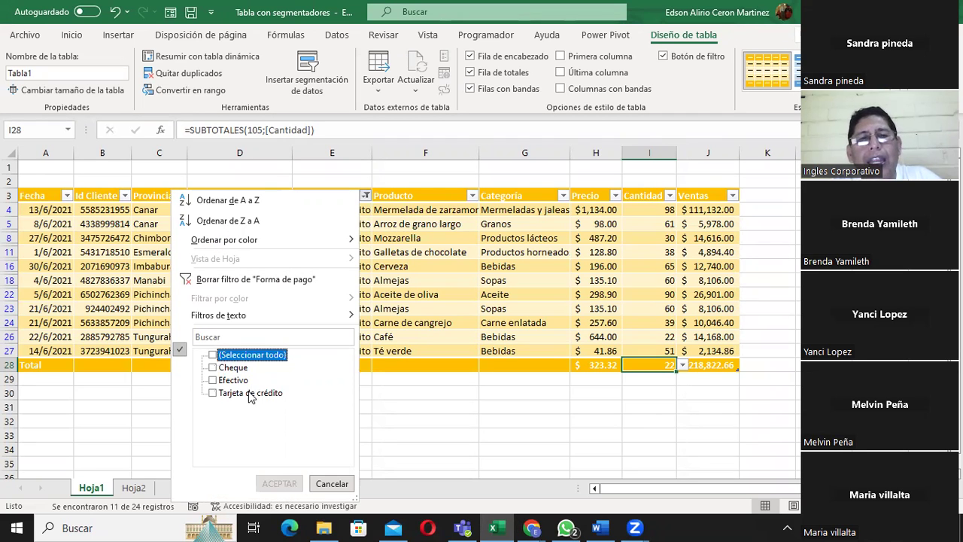
click(250, 393)
click(248, 354)
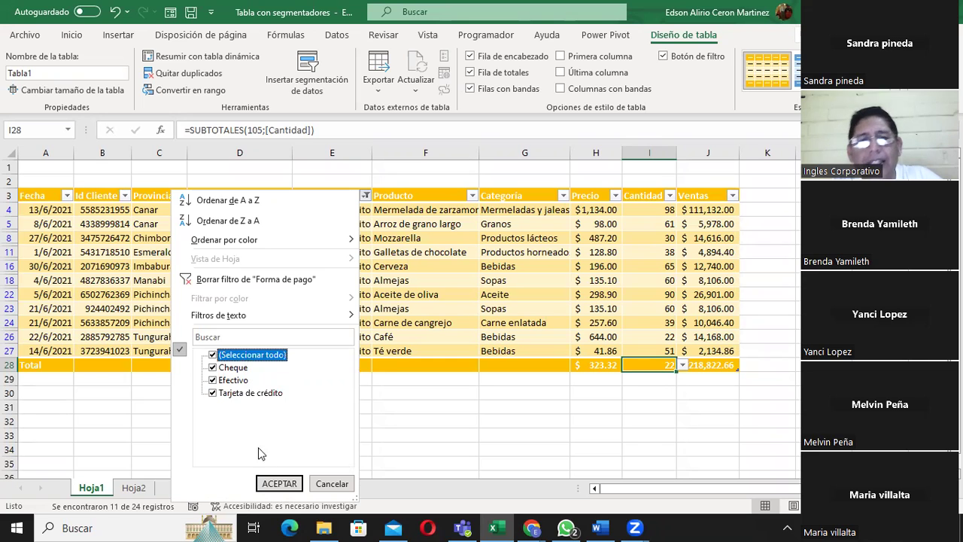
click(278, 483)
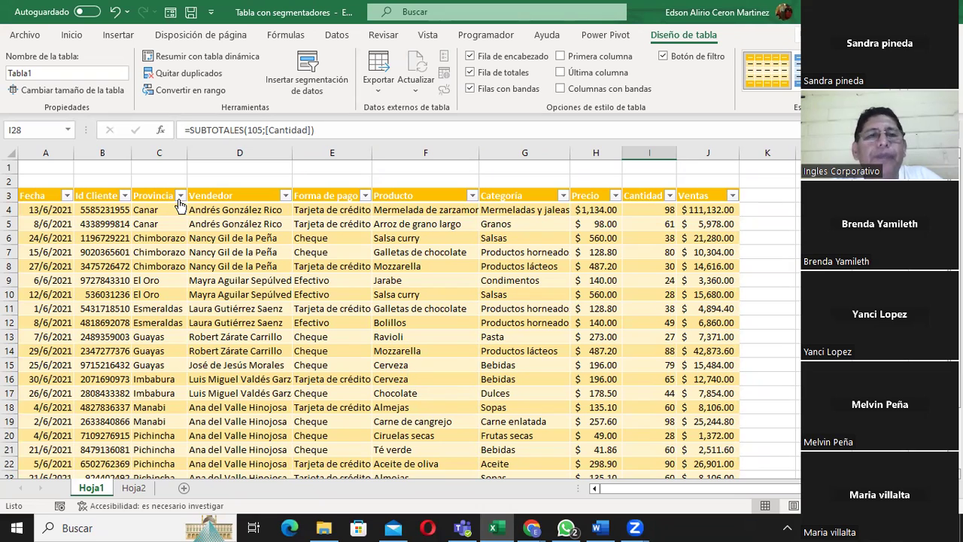
click(181, 195)
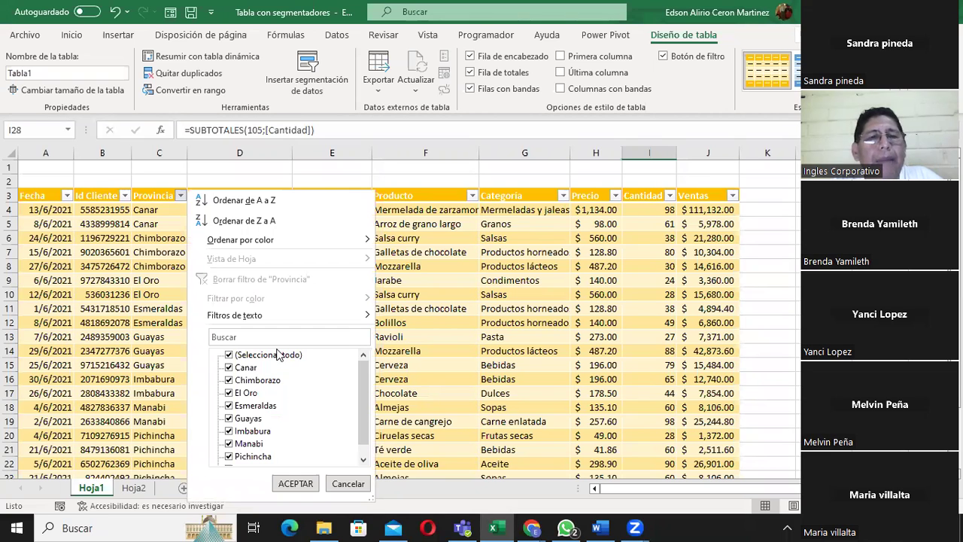
click(279, 356)
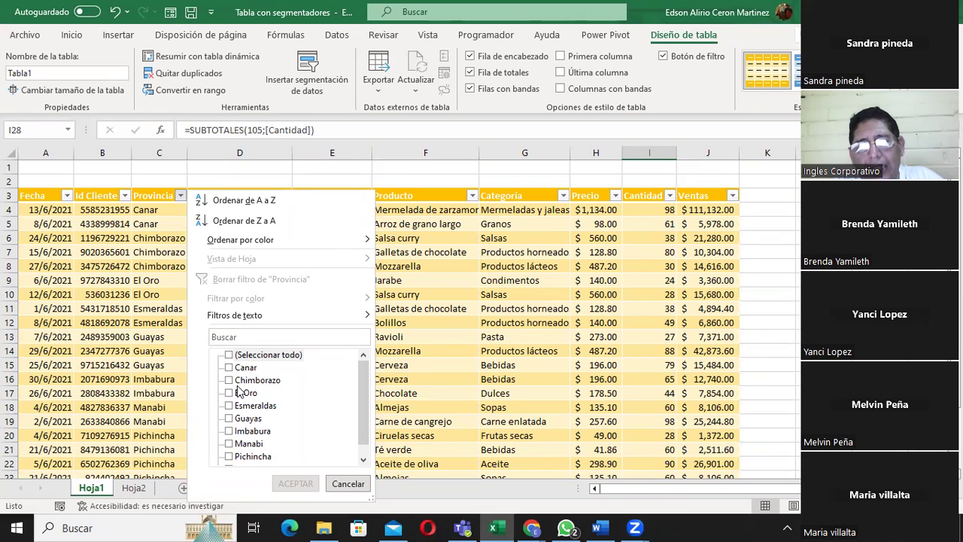
drag(365, 413, 364, 422)
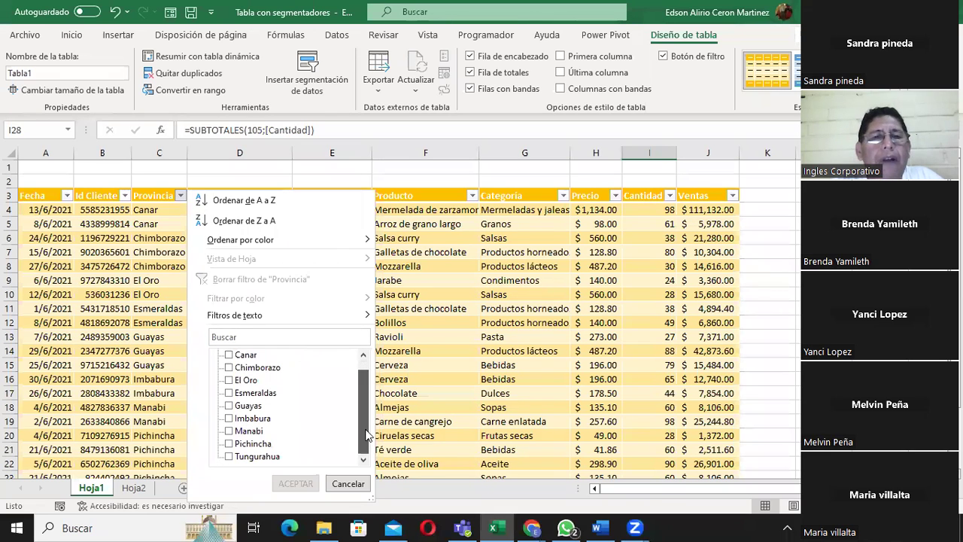
click(230, 431)
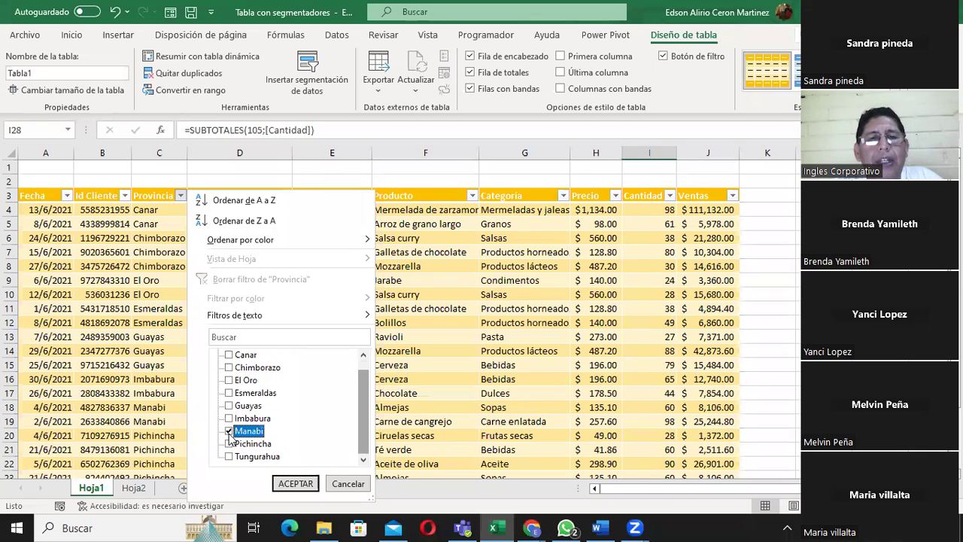
click(297, 484)
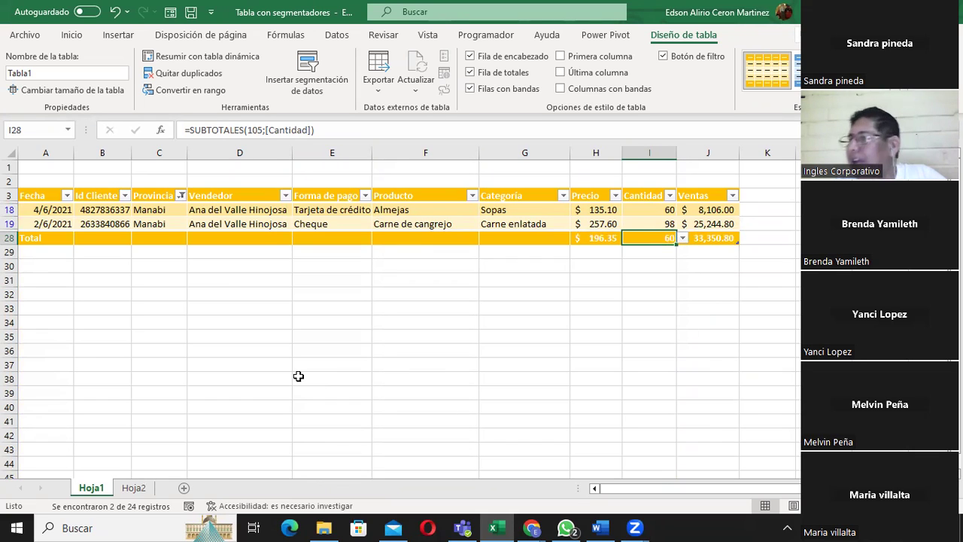
click(181, 197)
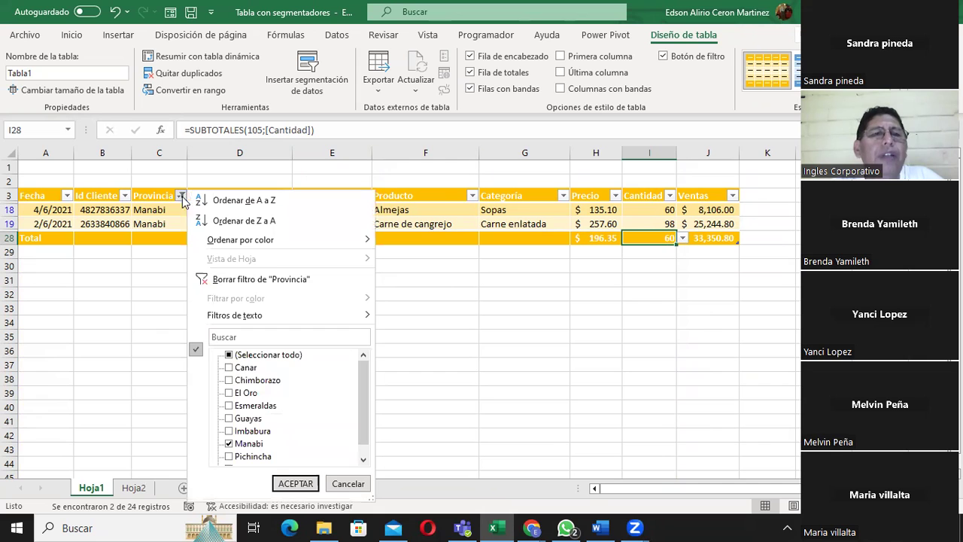
click(260, 358)
click(301, 484)
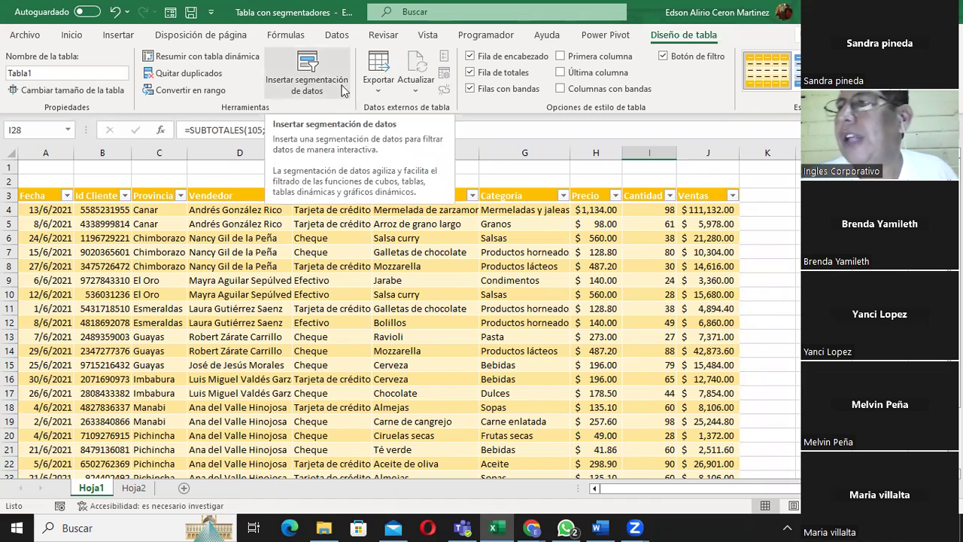
Bring up the Insertar segmentación de datos dialog from the Diseño de tabla tab
click(362, 98)
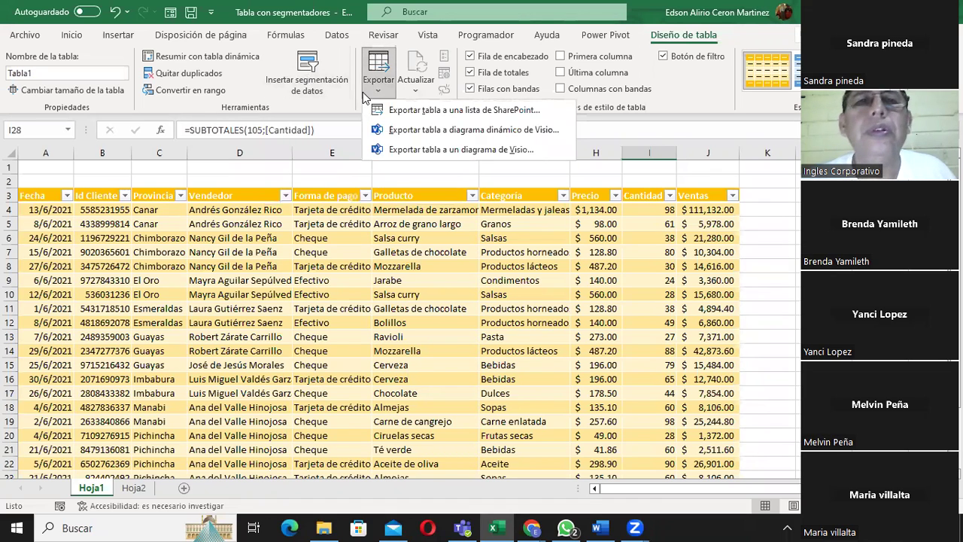
click(309, 68)
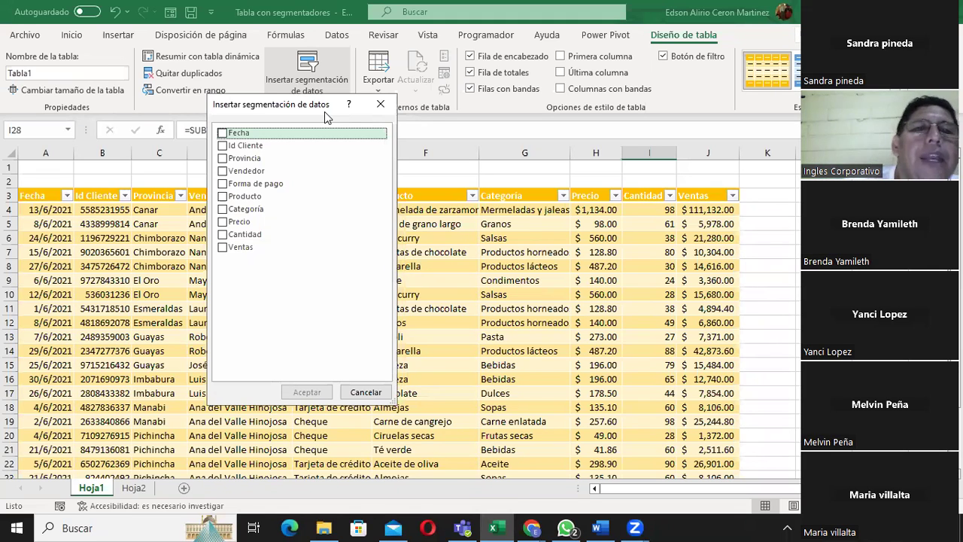
Insert slicers for Vendedor, Forma de pago and Producto
click(222, 171)
click(223, 184)
click(223, 196)
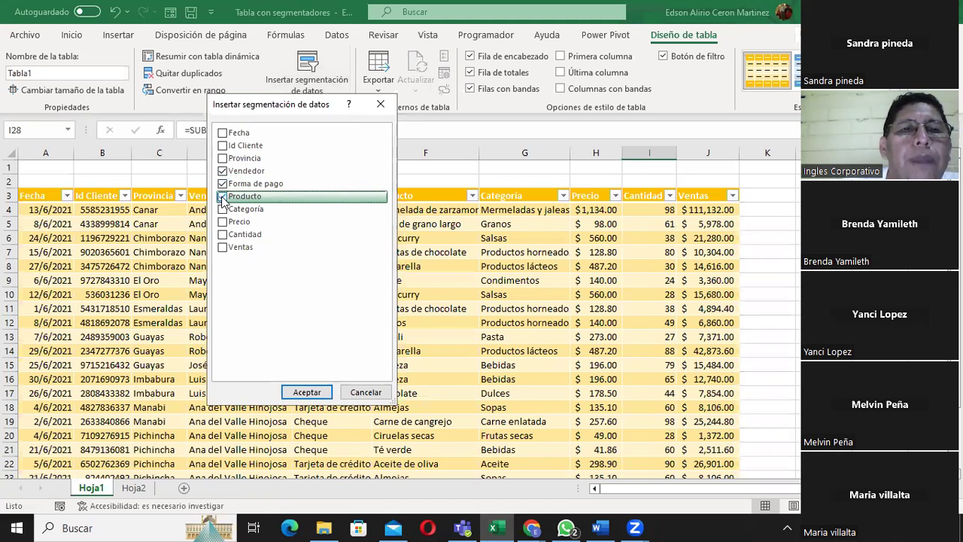
click(305, 392)
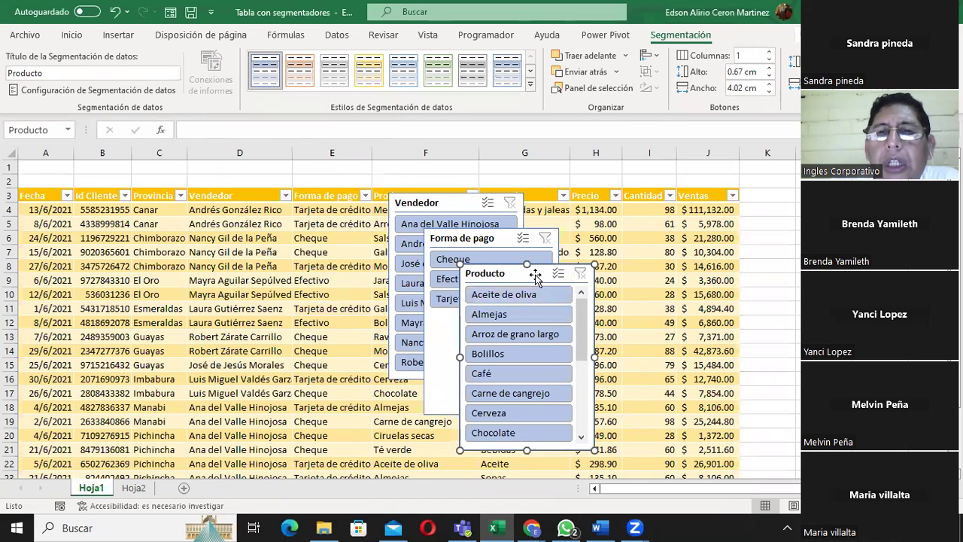
Place the Forma de pago slicer in columns K–L and the Vendedor slicer in column P
drag(534, 273, 866, 275)
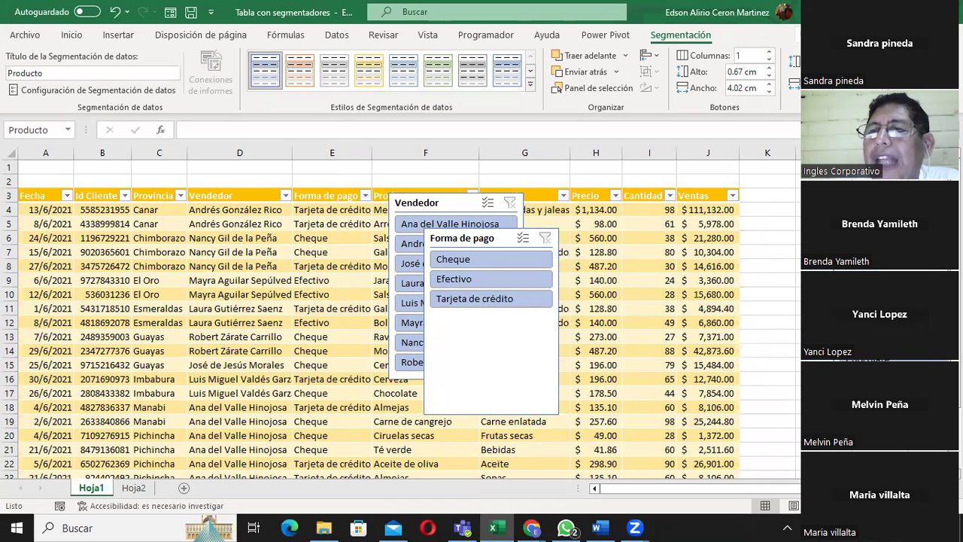
scroll(481, 316, right, 1)
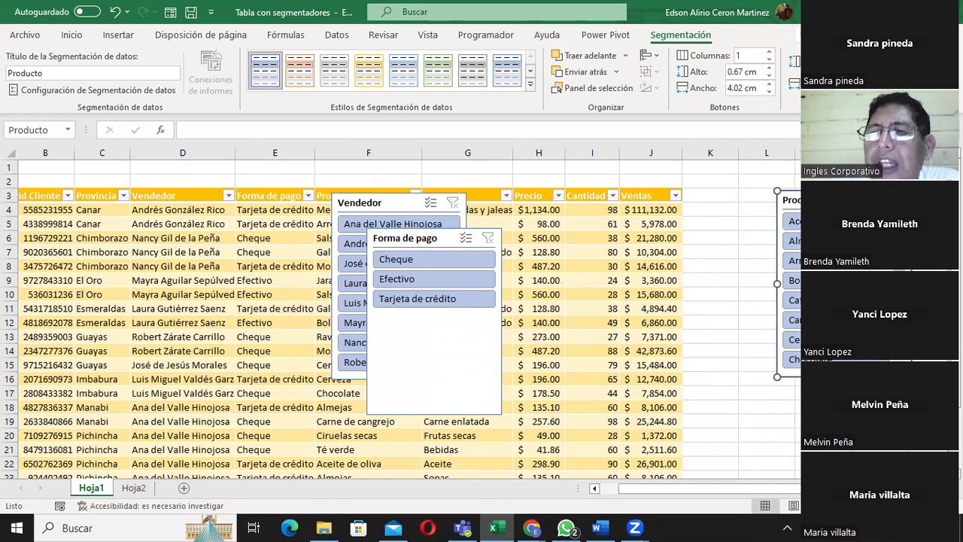
key(Delete)
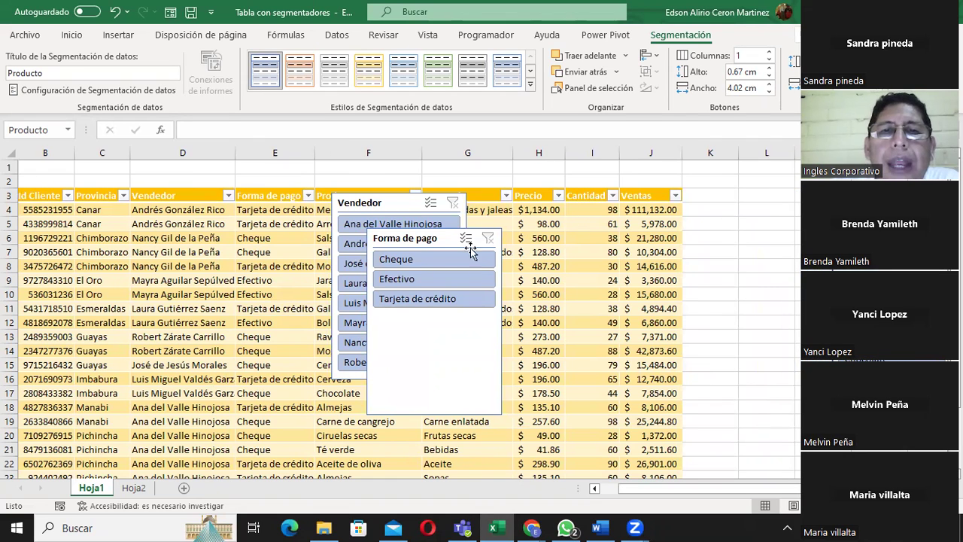
drag(419, 248, 422, 250)
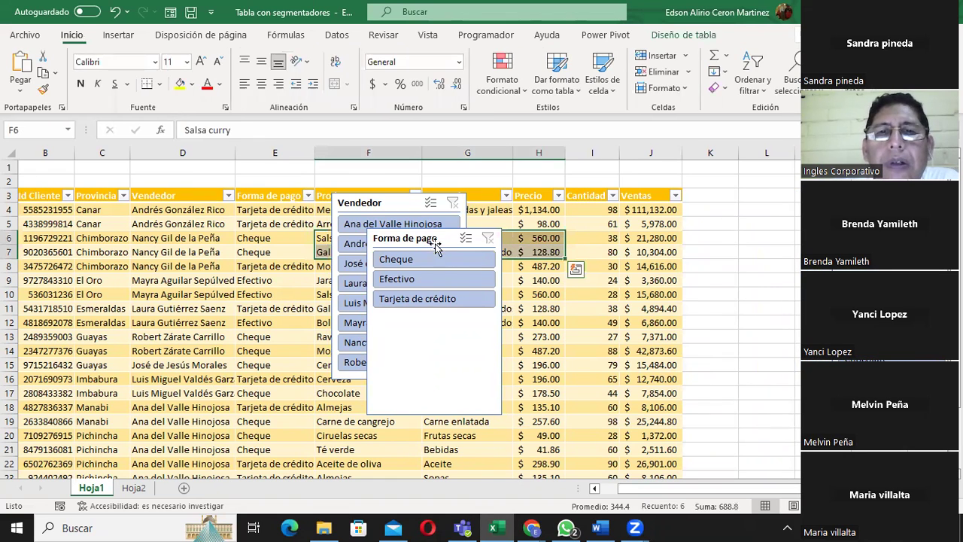
drag(565, 247, 760, 200)
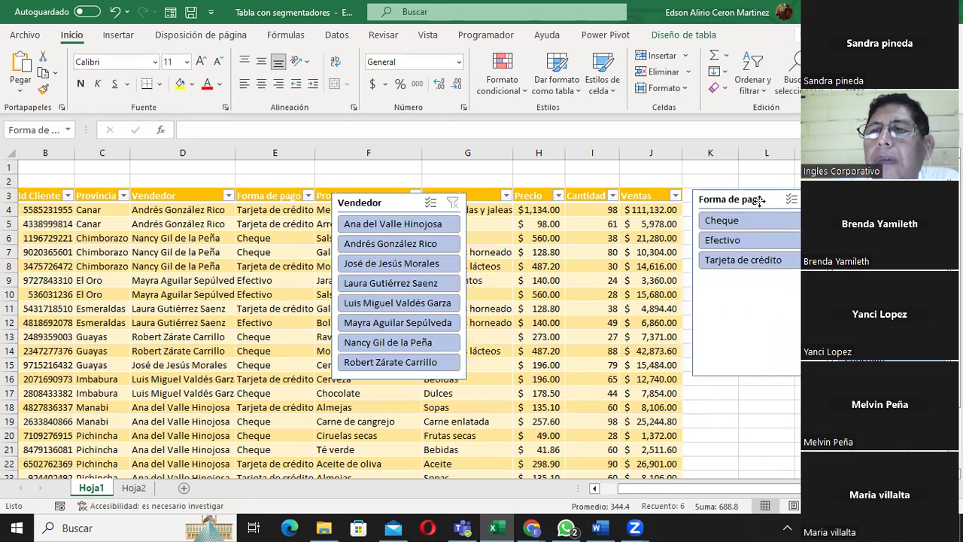
click(760, 199)
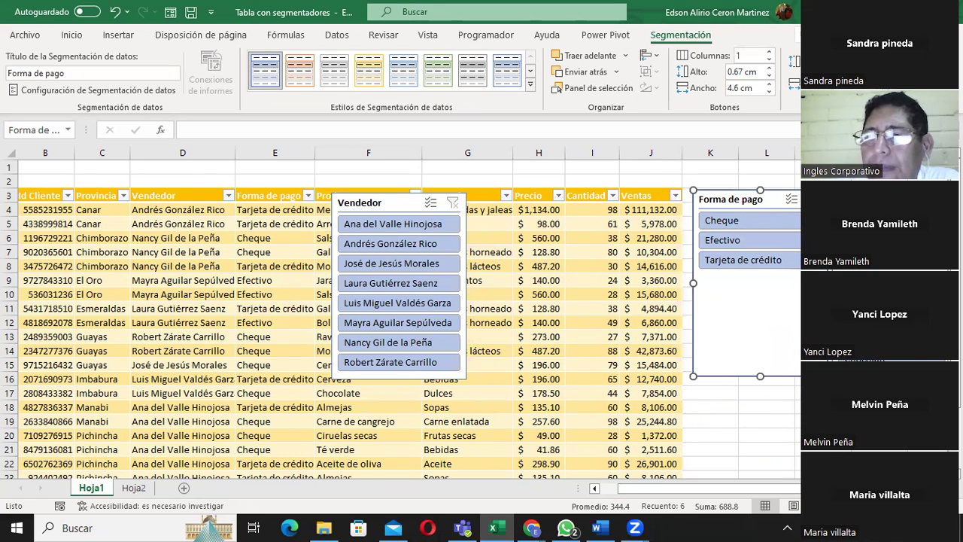
scroll(271, 242, right, 3)
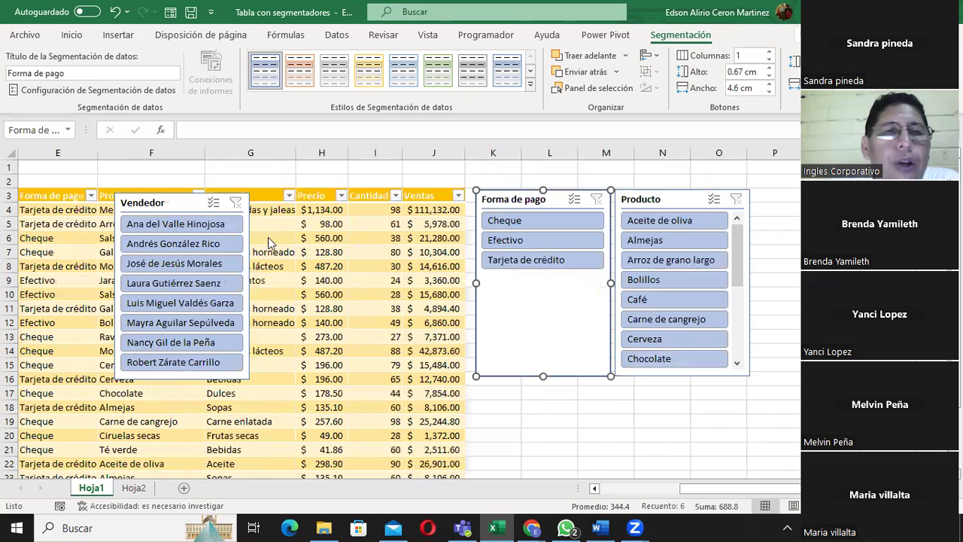
mouse_move(188, 203)
mouse_down()
mouse_move(838, 195)
mouse_move(824, 195)
mouse_up()
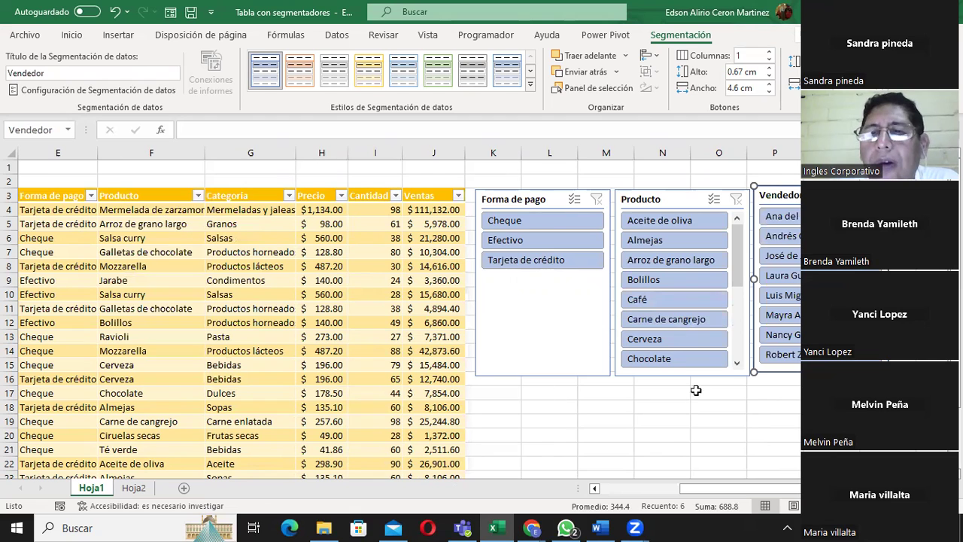
click(662, 198)
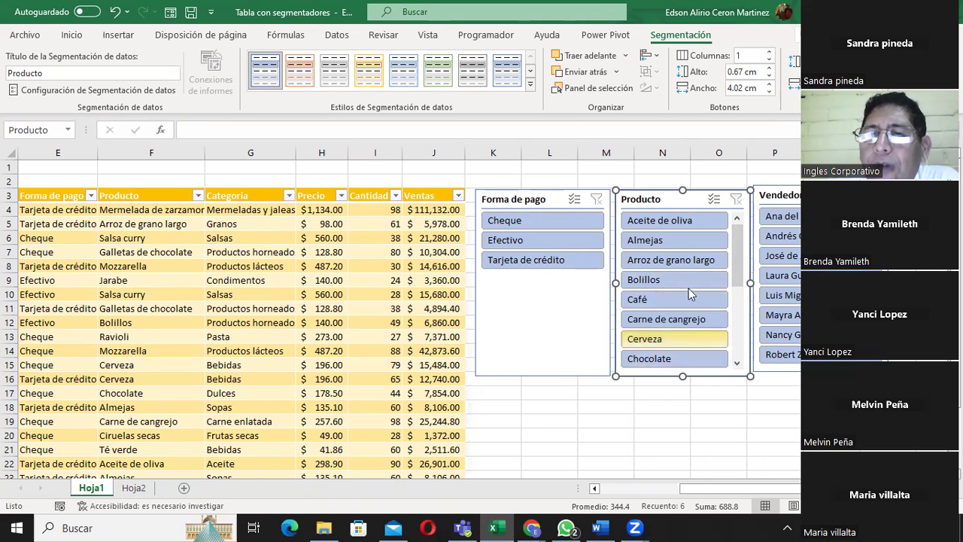
Stretch the Producto slicer down until every product from Aceite de oliva to Té verde shows
drag(737, 246, 739, 361)
mouse_move(730, 308)
mouse_down()
mouse_move(736, 242)
mouse_move(738, 350)
mouse_move(734, 224)
mouse_up()
mouse_move(682, 376)
mouse_down()
mouse_move(691, 448)
mouse_move(682, 473)
mouse_up()
scroll(677, 316, down, 2)
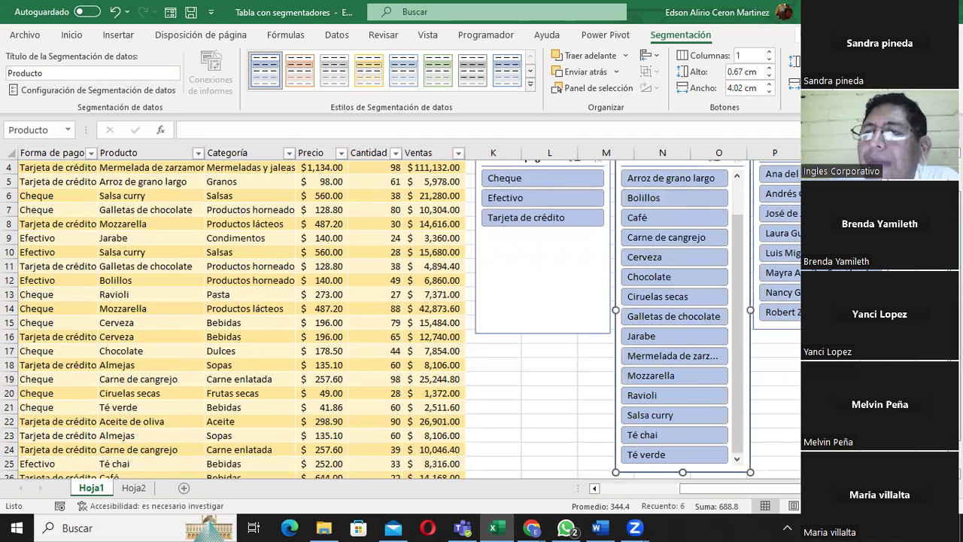
scroll(683, 452, down, 1)
drag(684, 440, 681, 411)
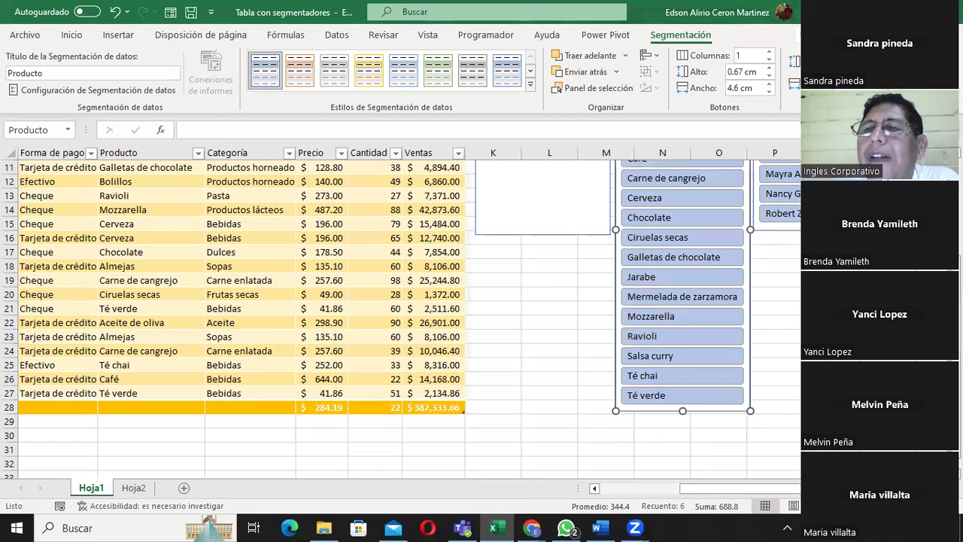
scroll(241, 316, up, 2)
scroll(241, 315, up, 2)
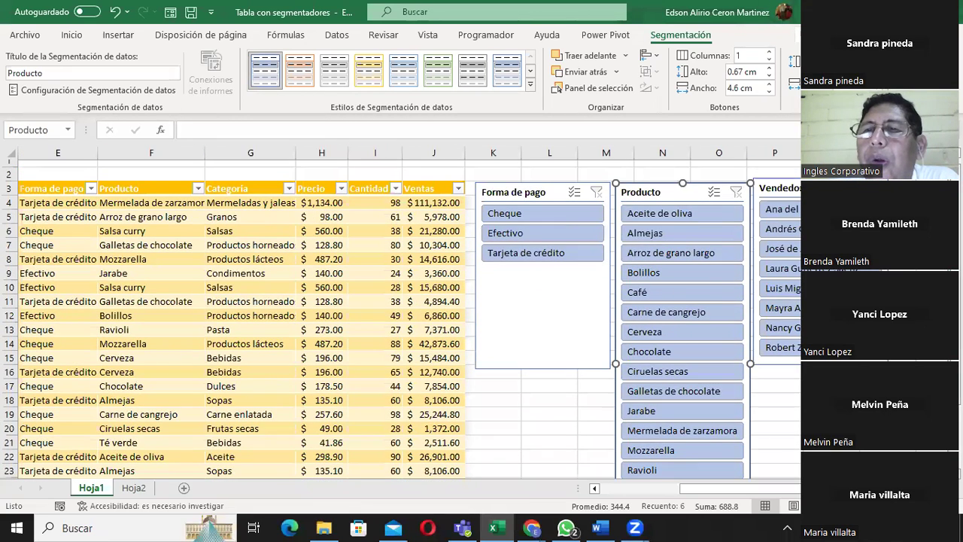
Resize the Vendedor slicer, making it taller and narrower
click(778, 189)
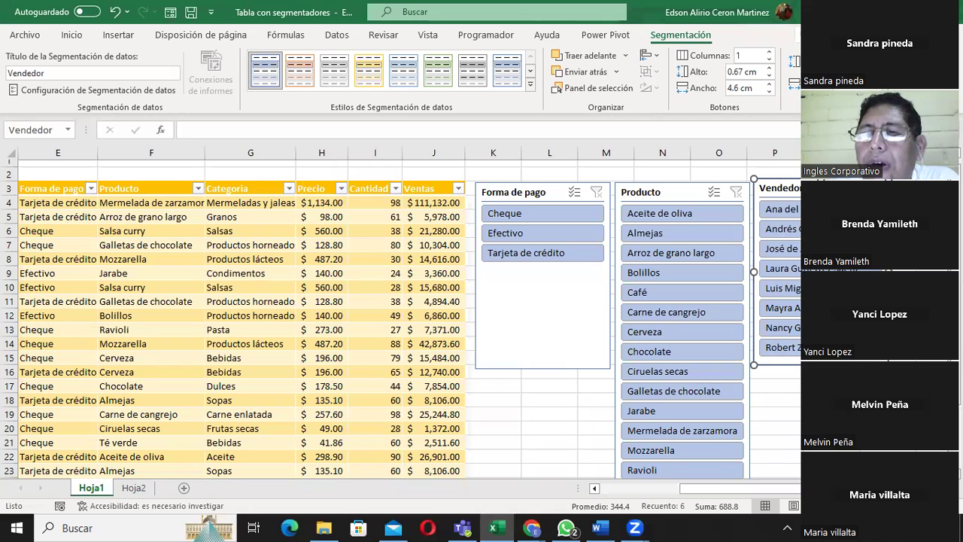
drag(818, 365, 819, 392)
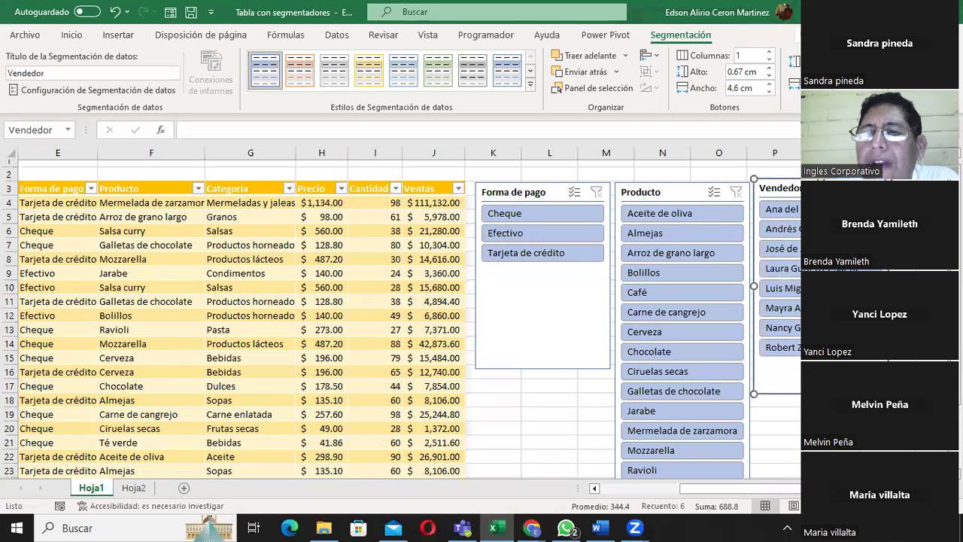
drag(889, 393, 872, 361)
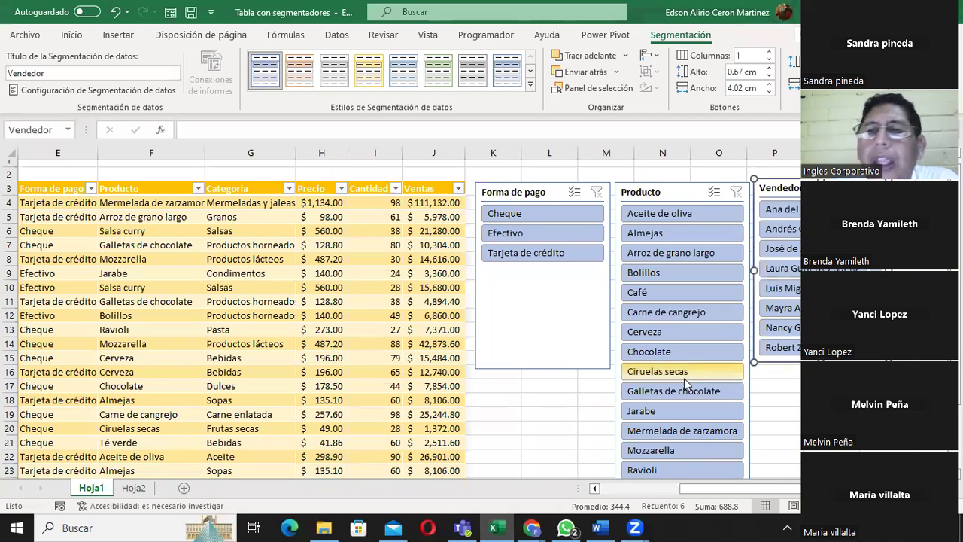
Shorten the Forma de pago slicer to fit Cheque, Efectivo and Tarjeta de crédito
click(526, 195)
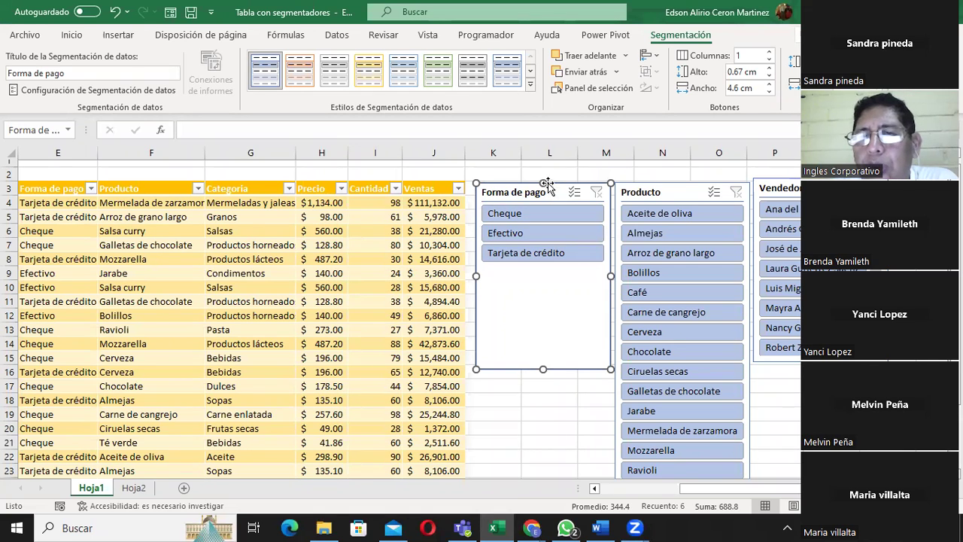
drag(542, 371, 542, 274)
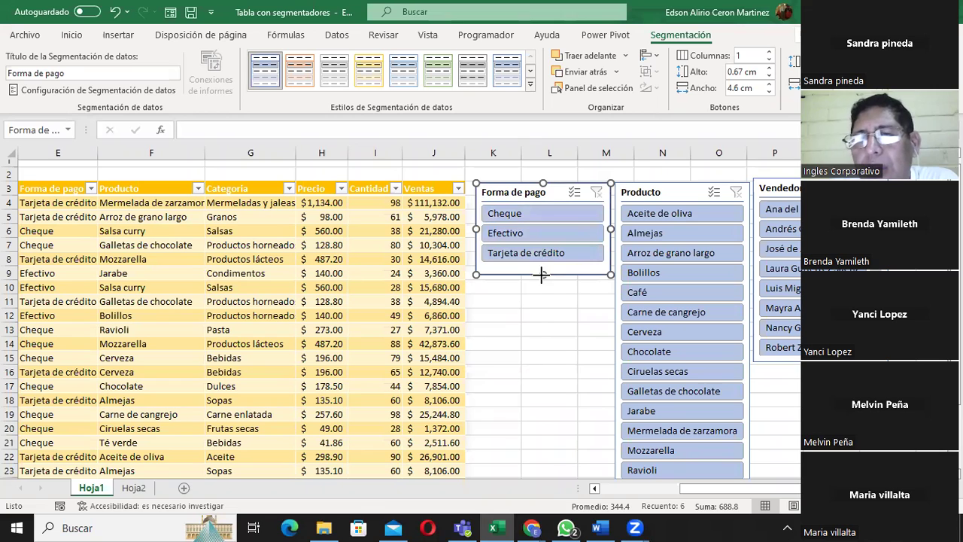
drag(543, 274, 542, 268)
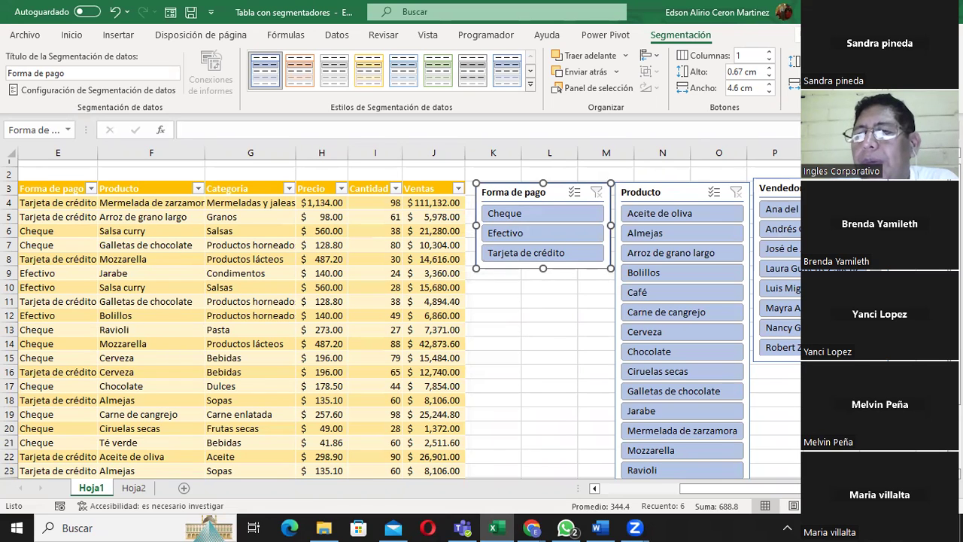
click(778, 188)
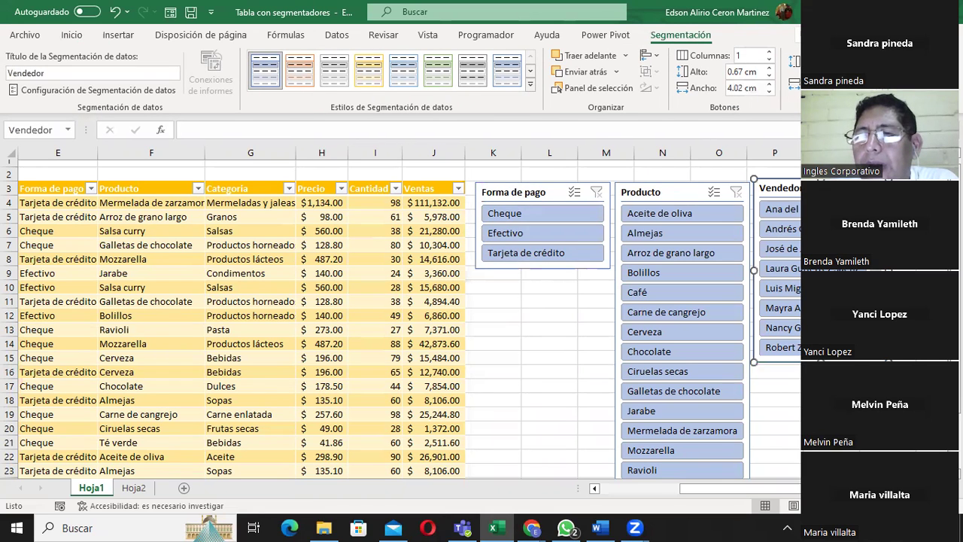
Widen Vendedor back to 4.6 cm and order the slicers Forma de pago, Vendedor, Producto
mouse_move(866, 362)
mouse_down()
mouse_move(882, 380)
mouse_move(881, 366)
mouse_up()
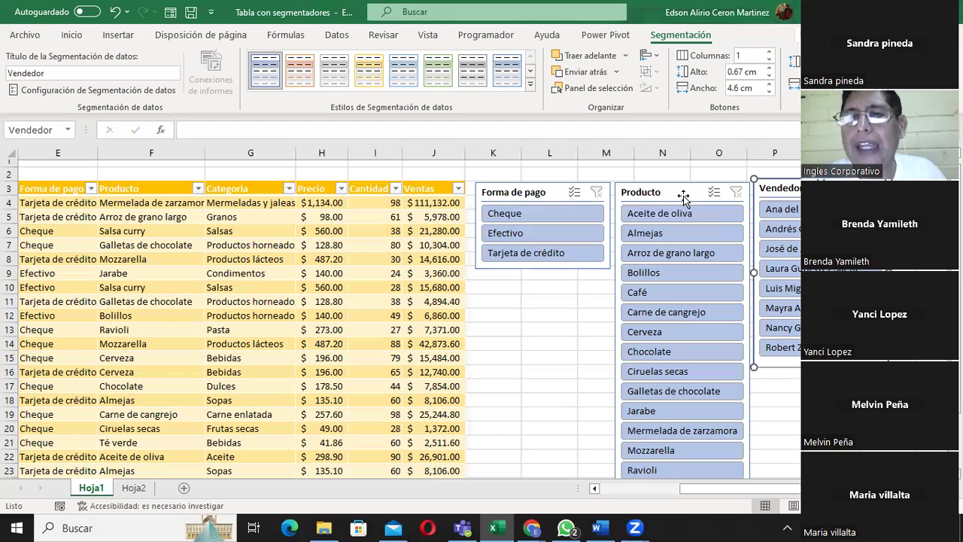
drag(683, 198, 881, 199)
drag(808, 192, 670, 195)
drag(880, 194, 786, 197)
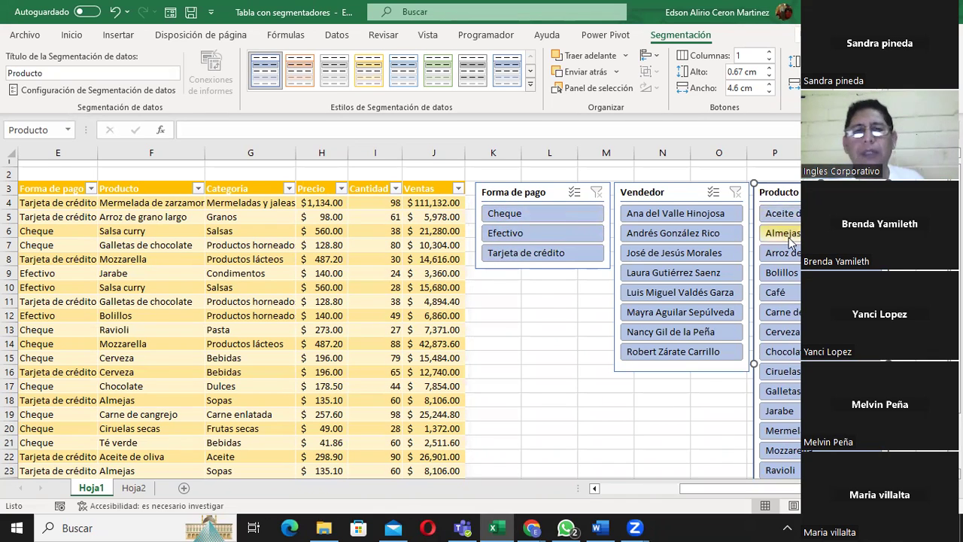
drag(703, 492, 695, 491)
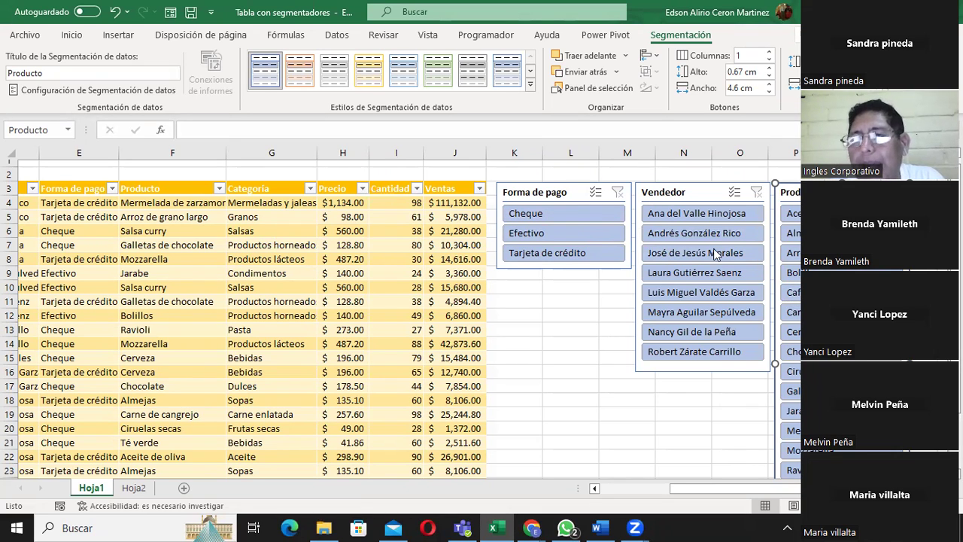
Apply the dark yellow slicer style to the Forma de pago, Vendedor and Producto slicers
click(553, 192)
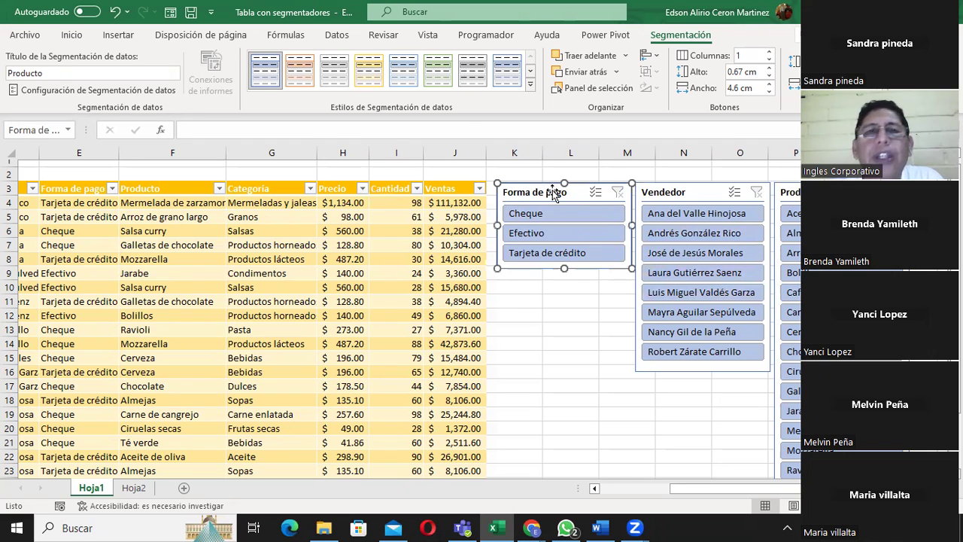
click(530, 85)
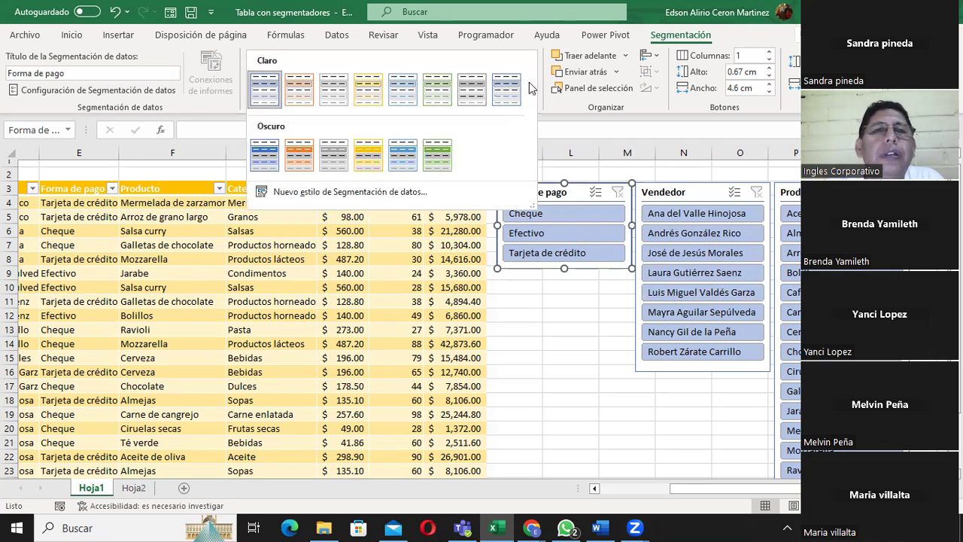
click(368, 155)
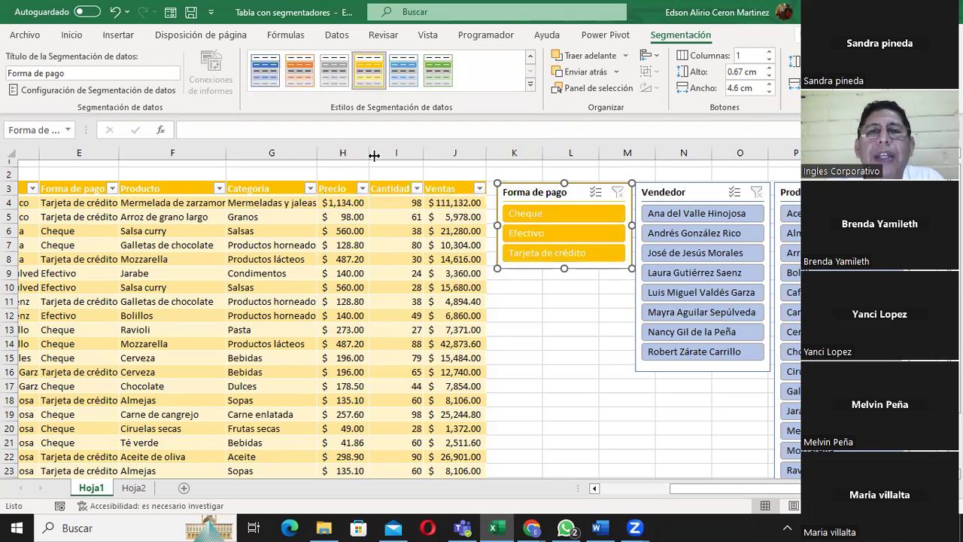
click(698, 198)
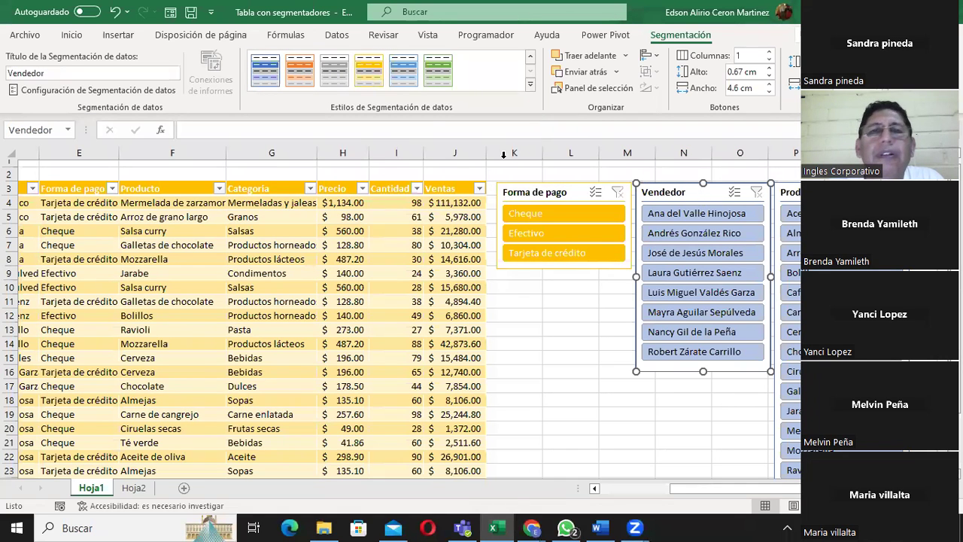
click(368, 71)
click(784, 193)
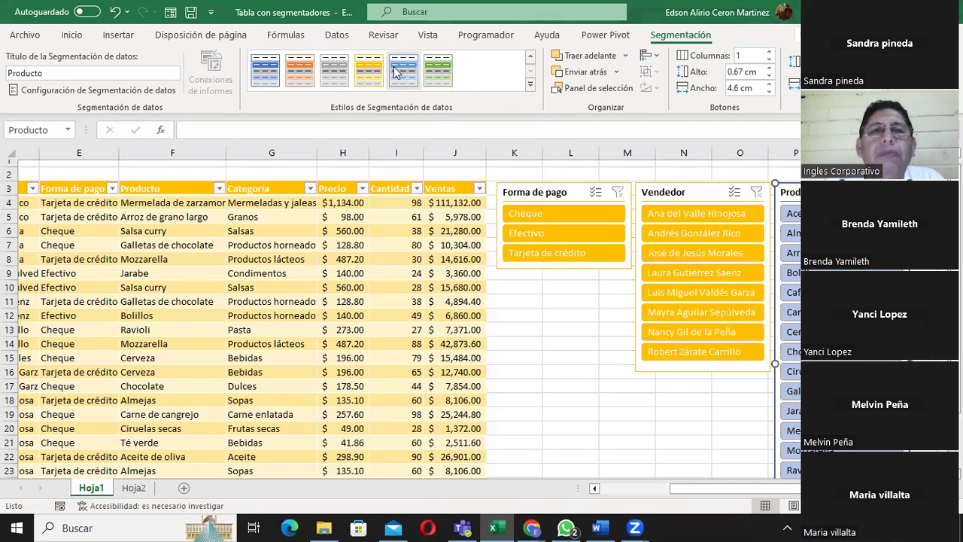
click(369, 71)
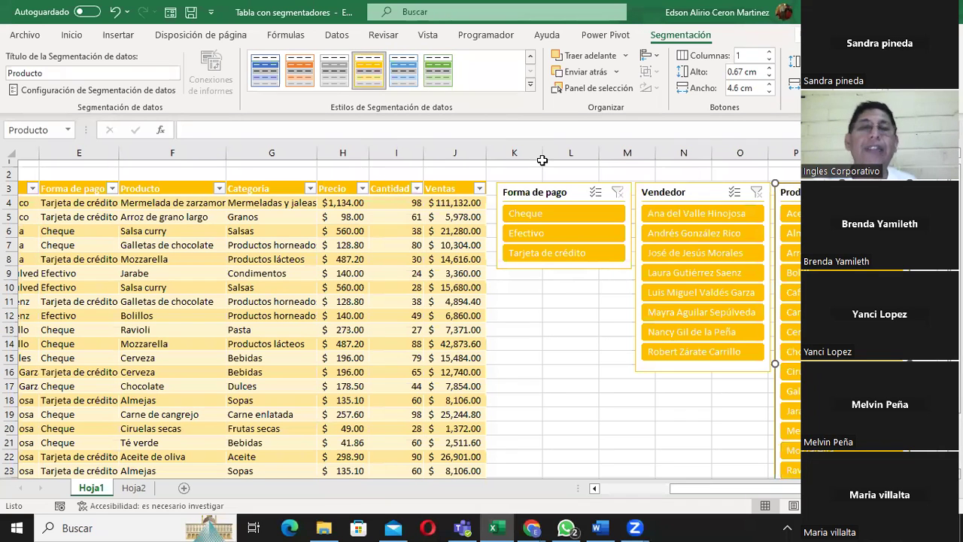
click(299, 69)
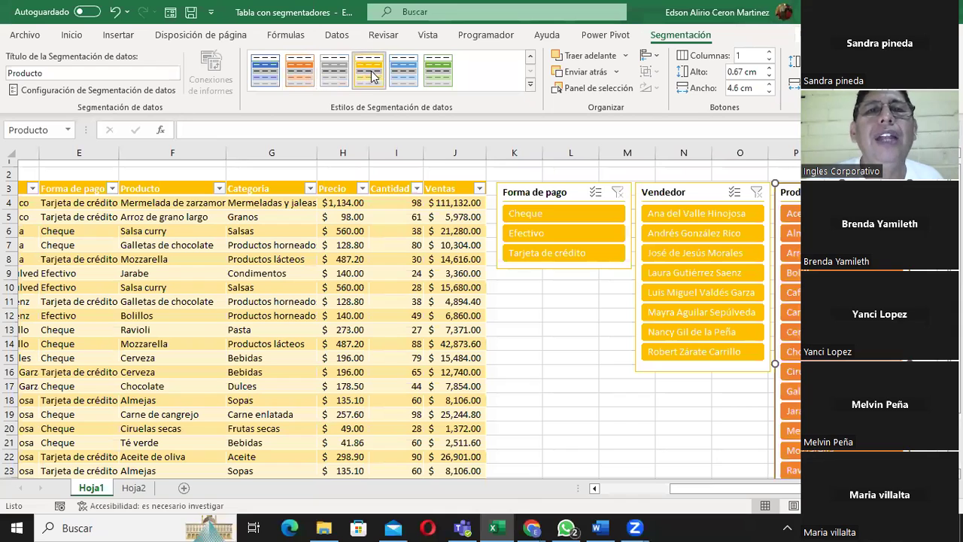
click(530, 83)
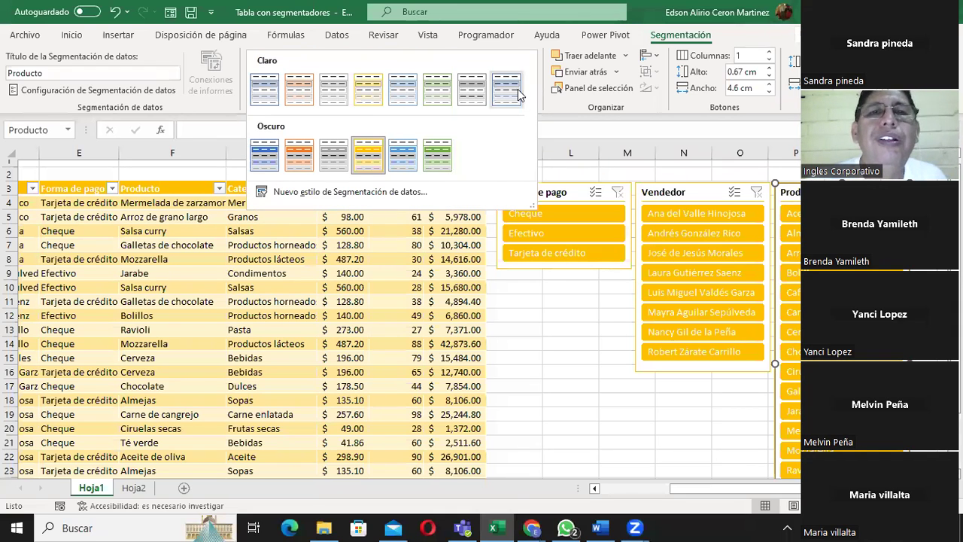
click(511, 398)
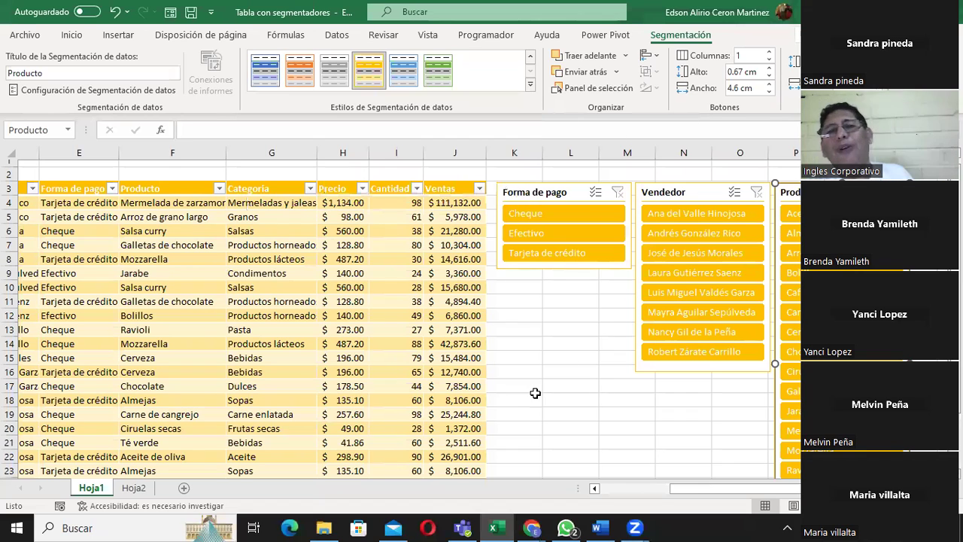
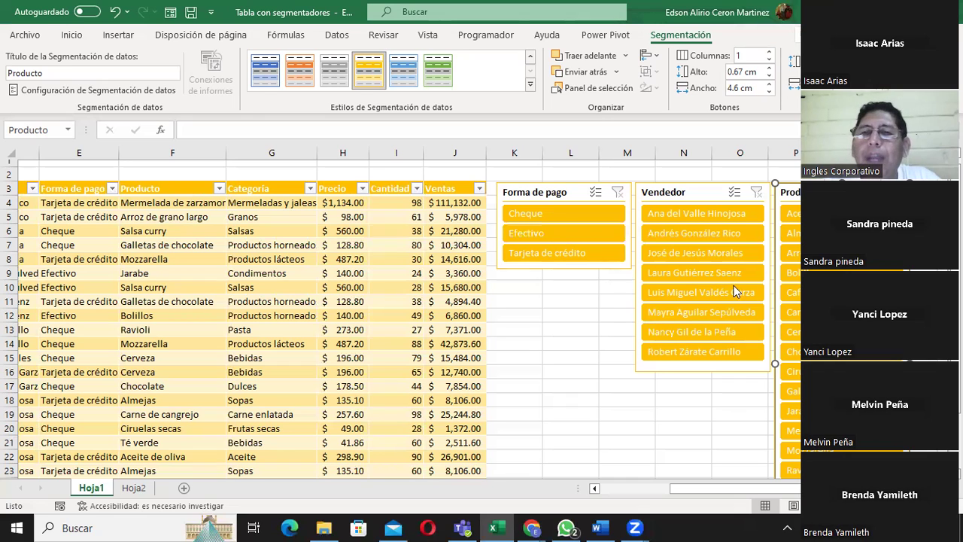
Filter the table to Café products paid by Cheque, leaving 0 of 24 records
click(791, 291)
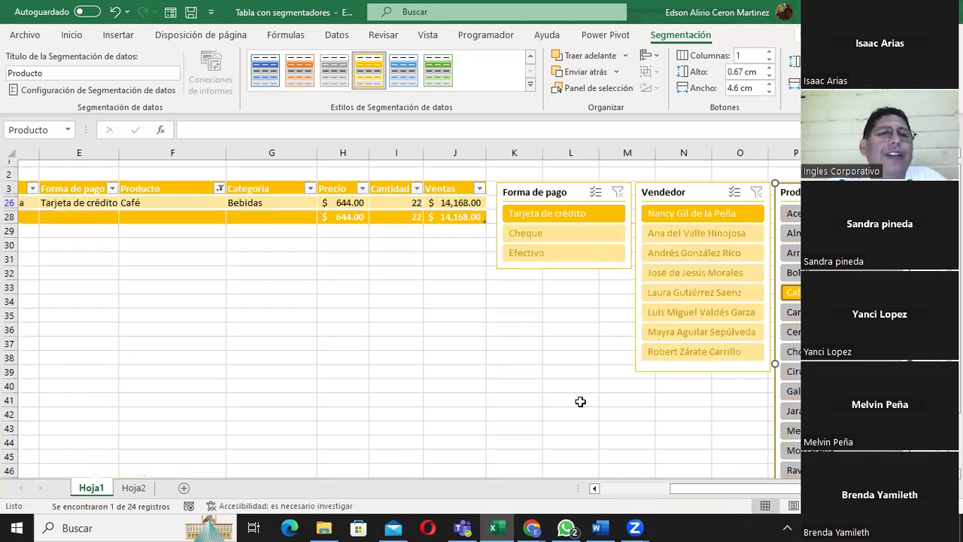
drag(685, 489, 611, 499)
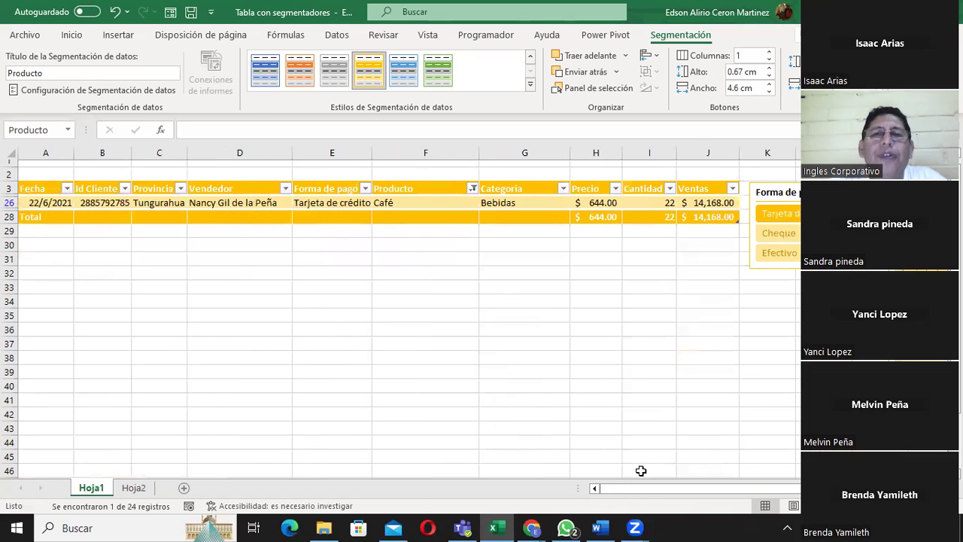
click(779, 233)
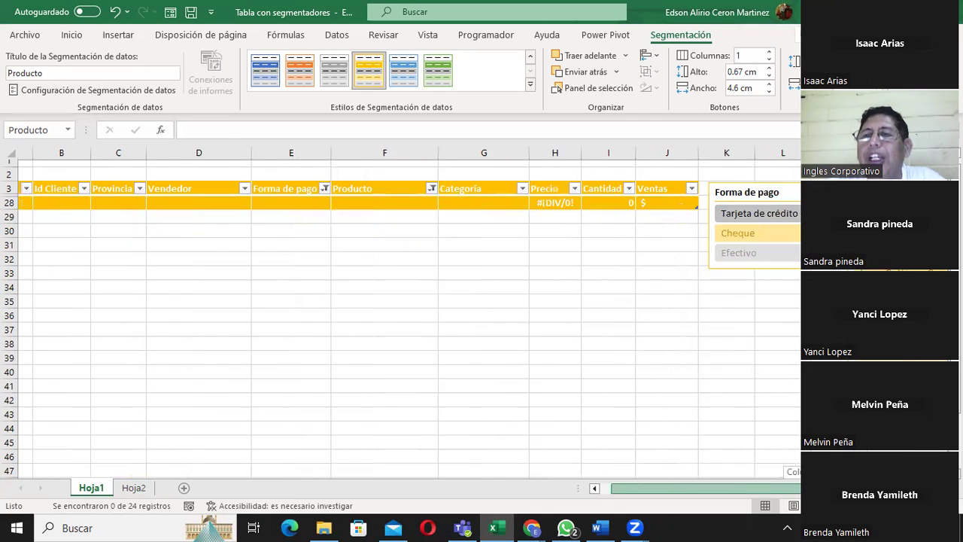
drag(699, 489, 778, 489)
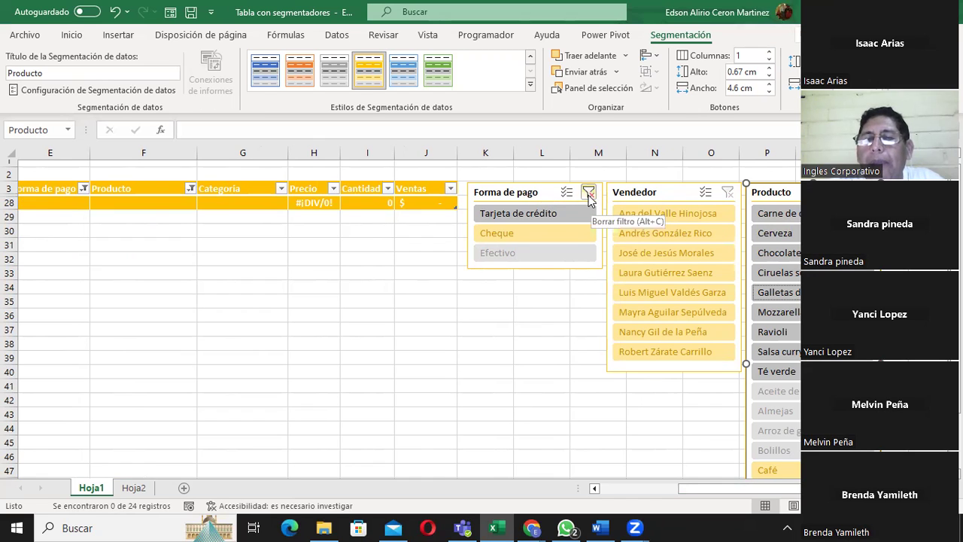
Clear the Forma de pago and Producto slicer filters so all 24 records show
click(521, 194)
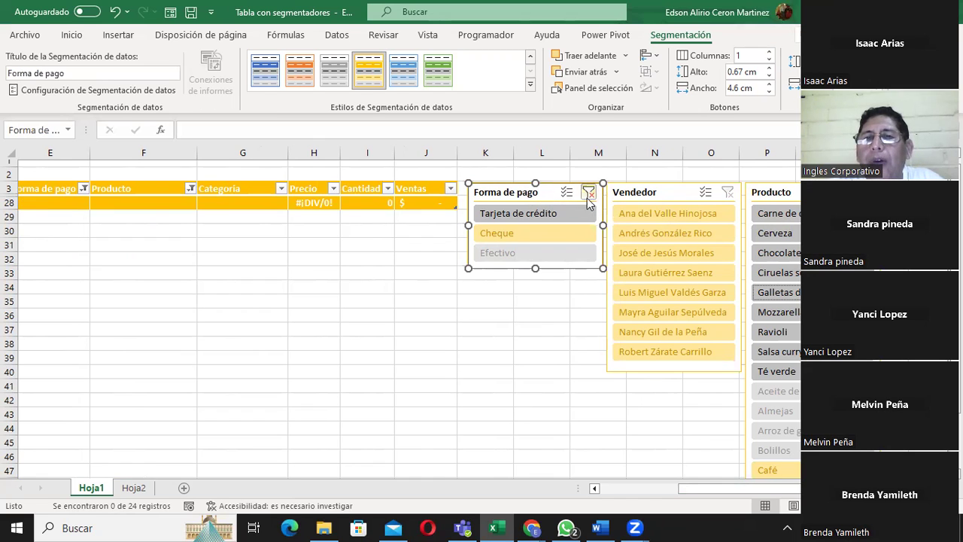
click(557, 294)
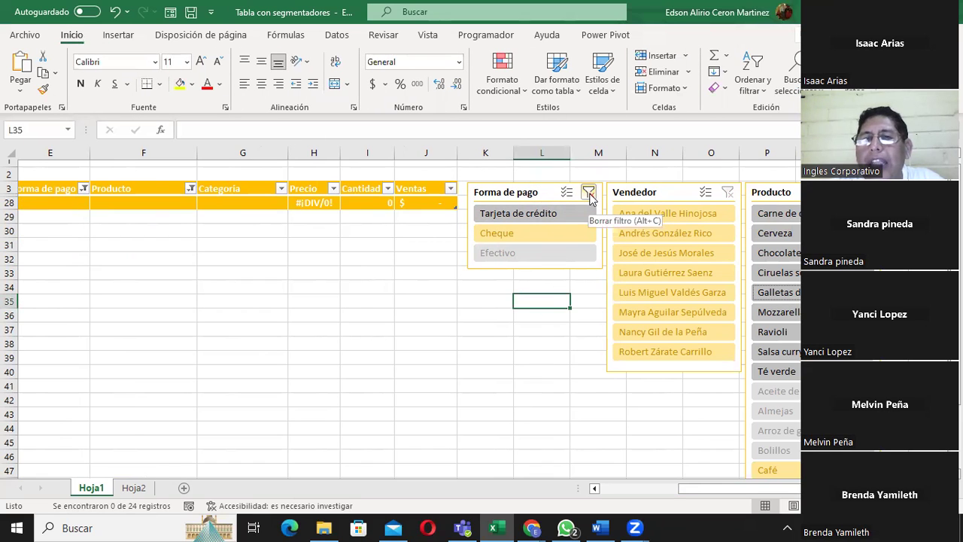
click(589, 194)
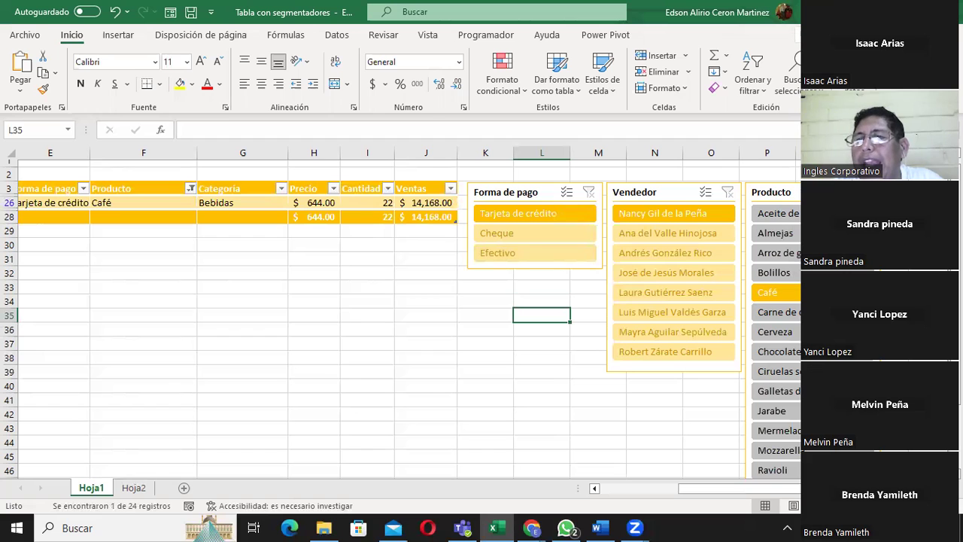
click(866, 192)
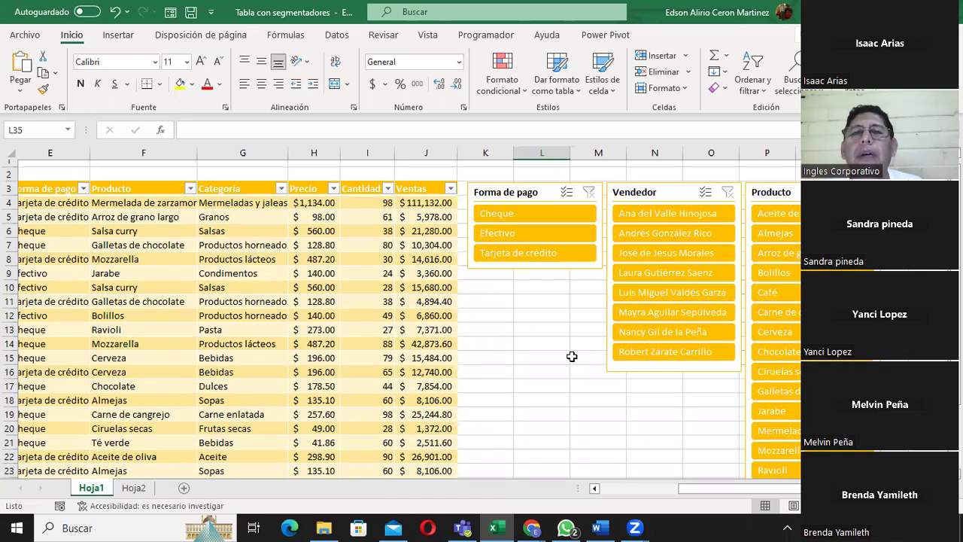
Filter to Cheque payments by one Vendedor, leaving only the $7,854.00 Chocolate sale
click(513, 215)
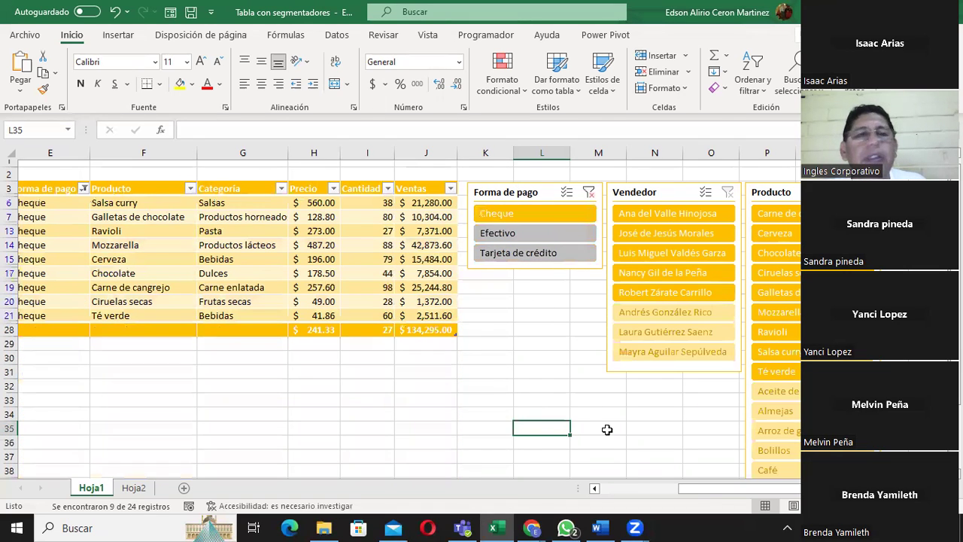
drag(708, 489, 629, 506)
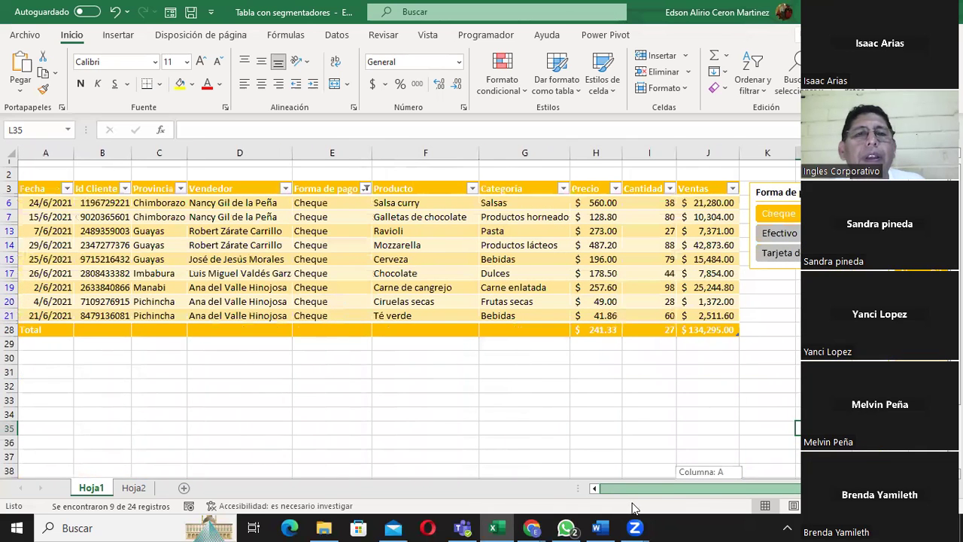
drag(632, 508, 636, 507)
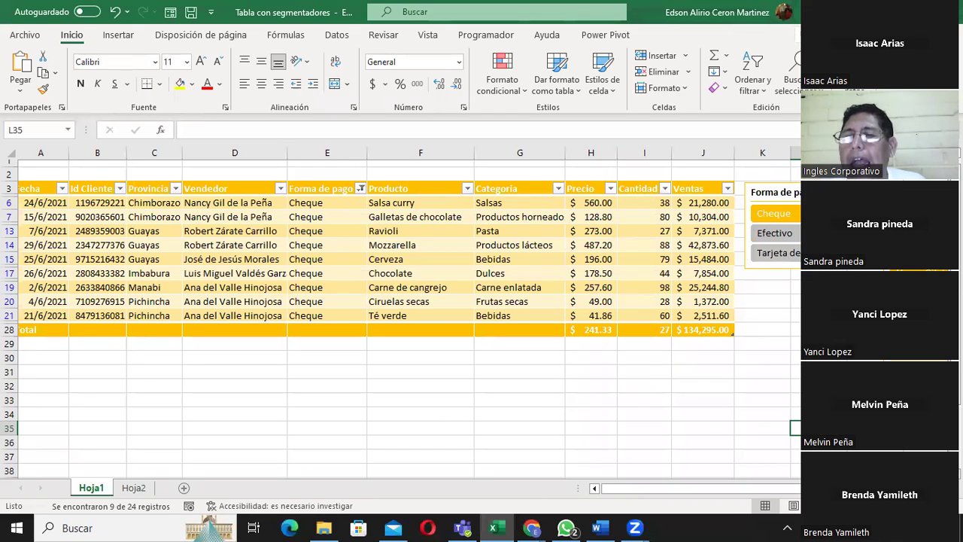
drag(699, 488, 751, 488)
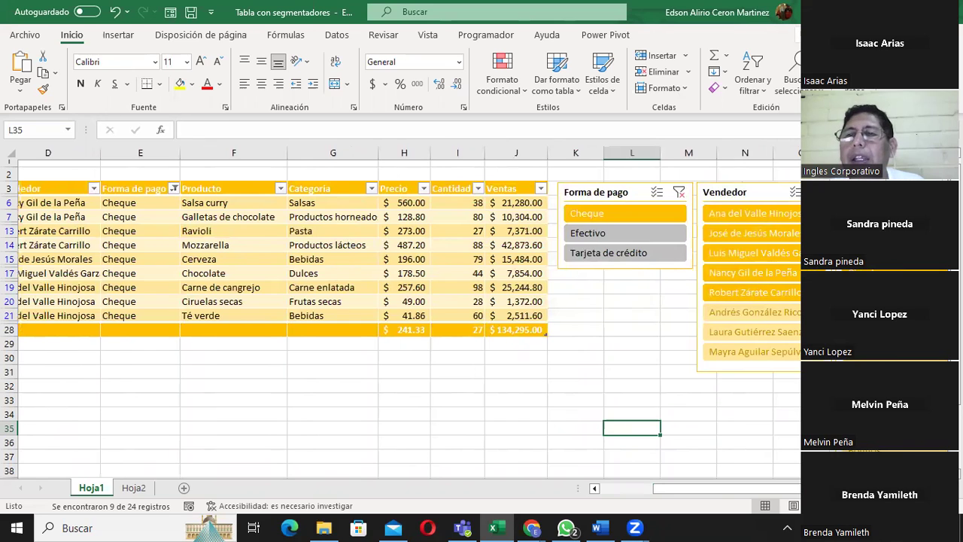
click(752, 253)
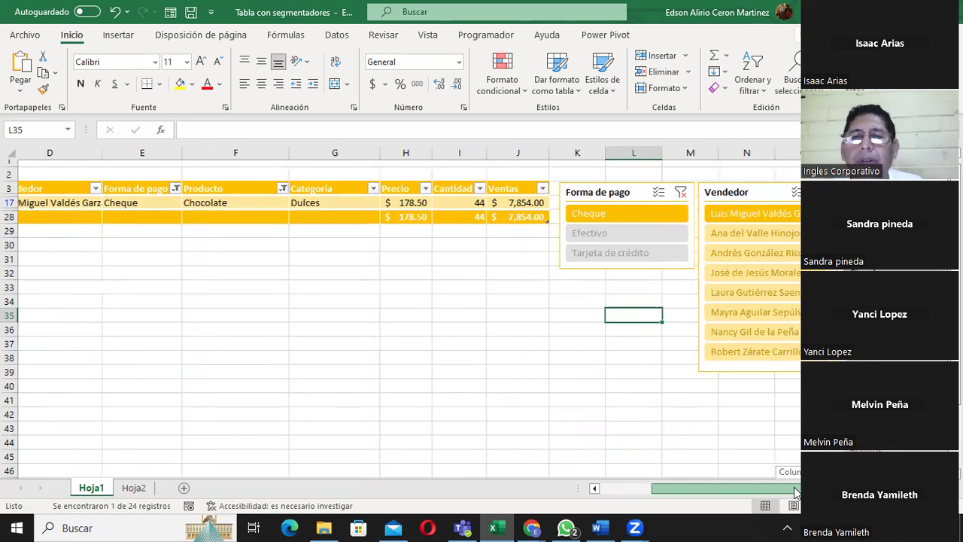
drag(752, 488, 713, 502)
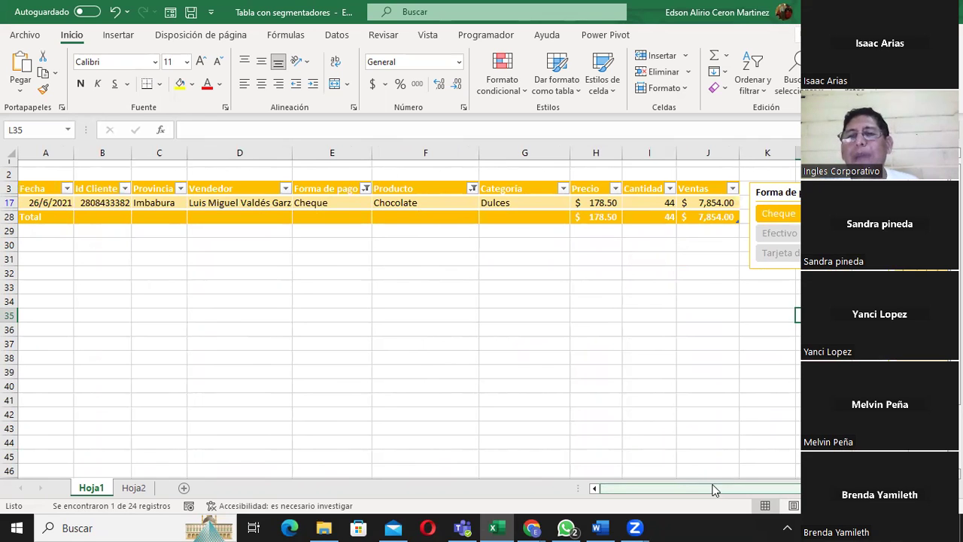
drag(715, 489, 798, 490)
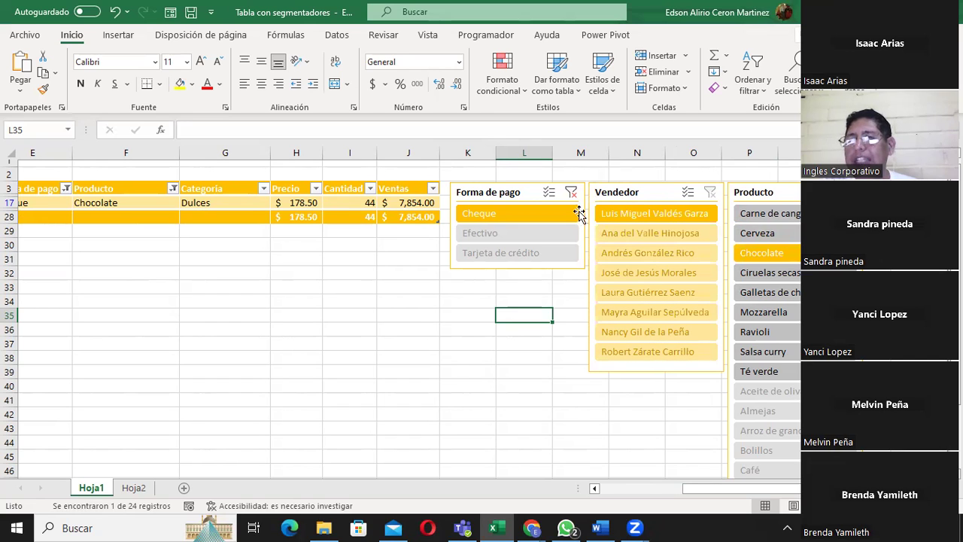
Clear both slicer filters, then exclude Almejas and Café in the Producto slicer
click(571, 194)
click(848, 192)
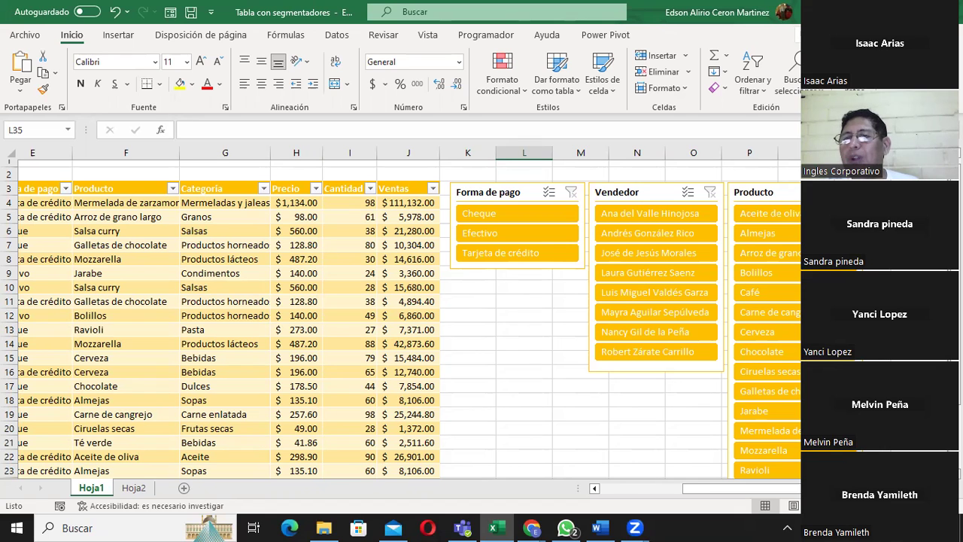
click(780, 234)
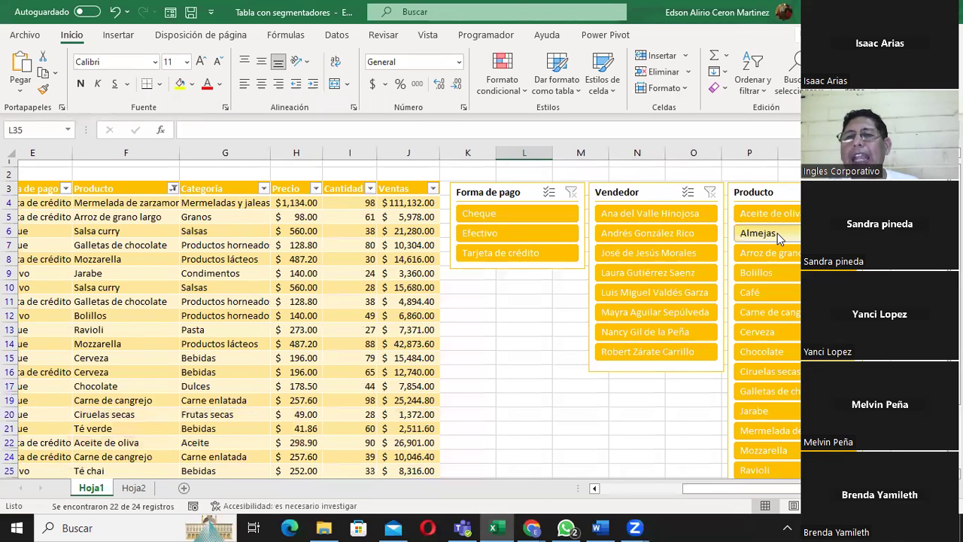
click(775, 292)
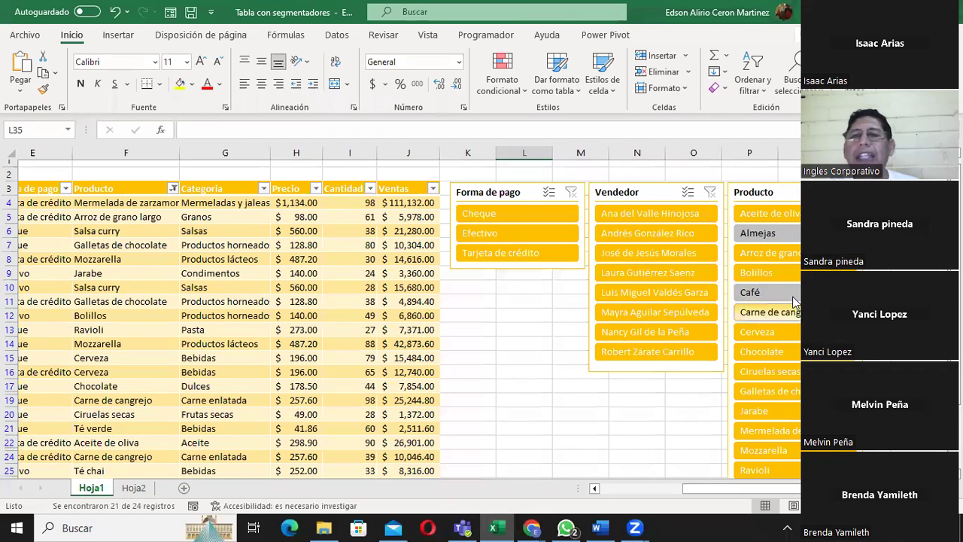
Show only Efectivo payments, leaving 4 of 24 records totalling $34,216.00
drag(694, 489, 645, 502)
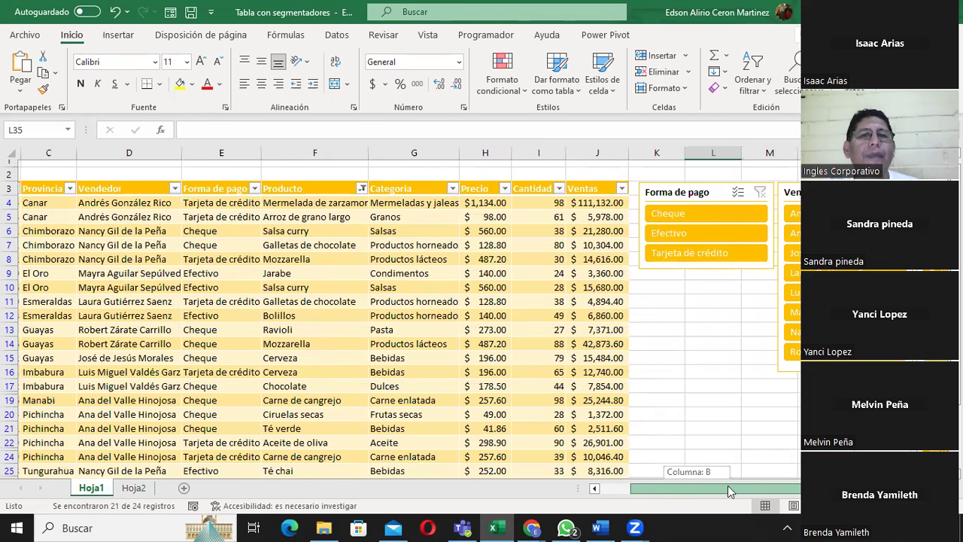
drag(727, 488, 729, 487)
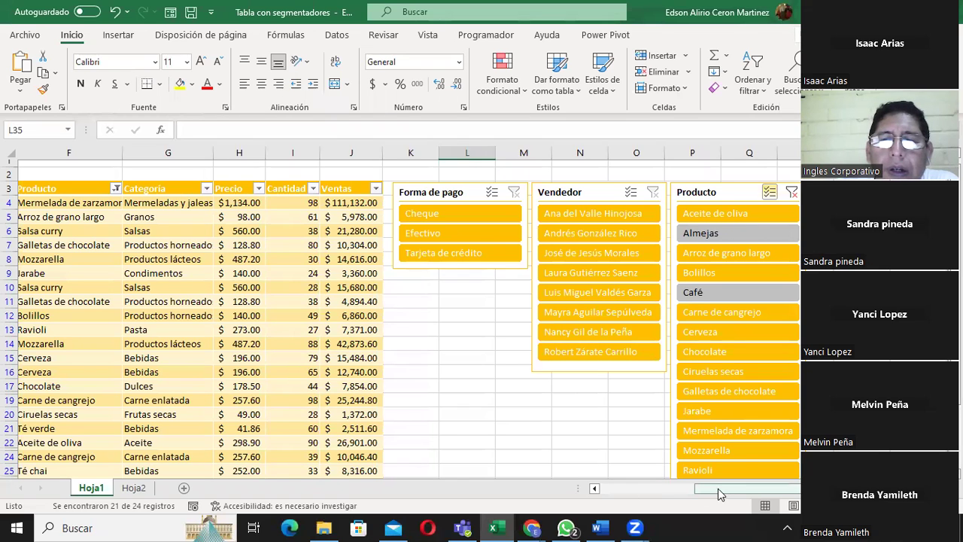
drag(718, 488, 676, 489)
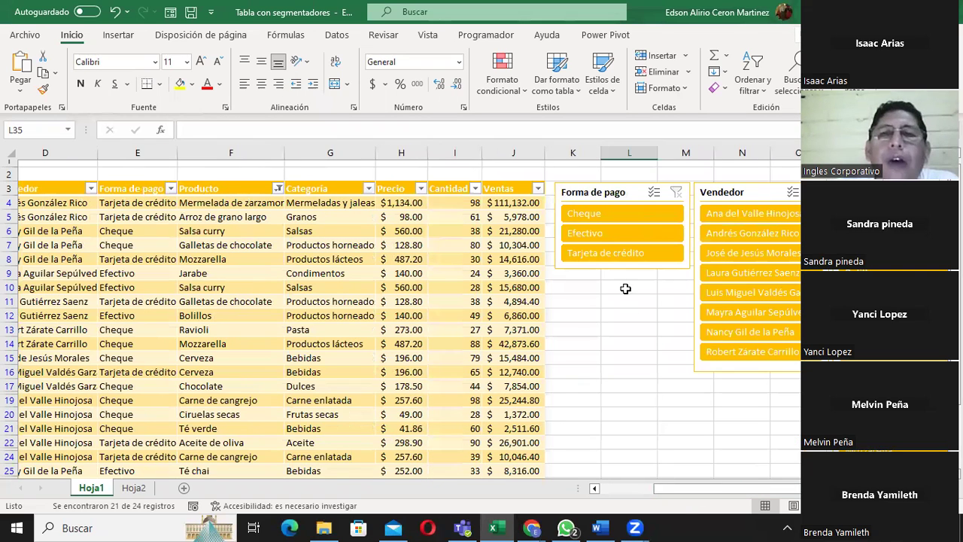
click(615, 233)
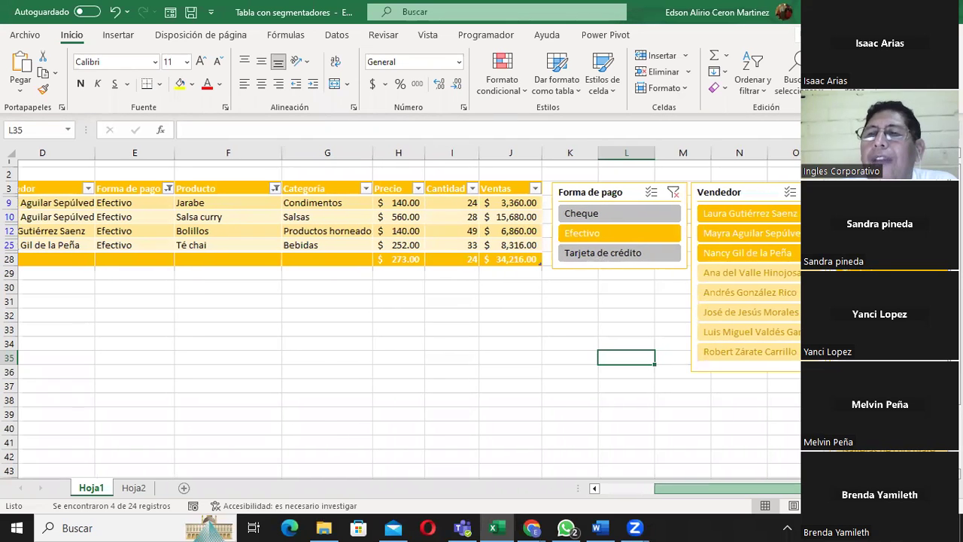
scroll(407, 316, right, 2)
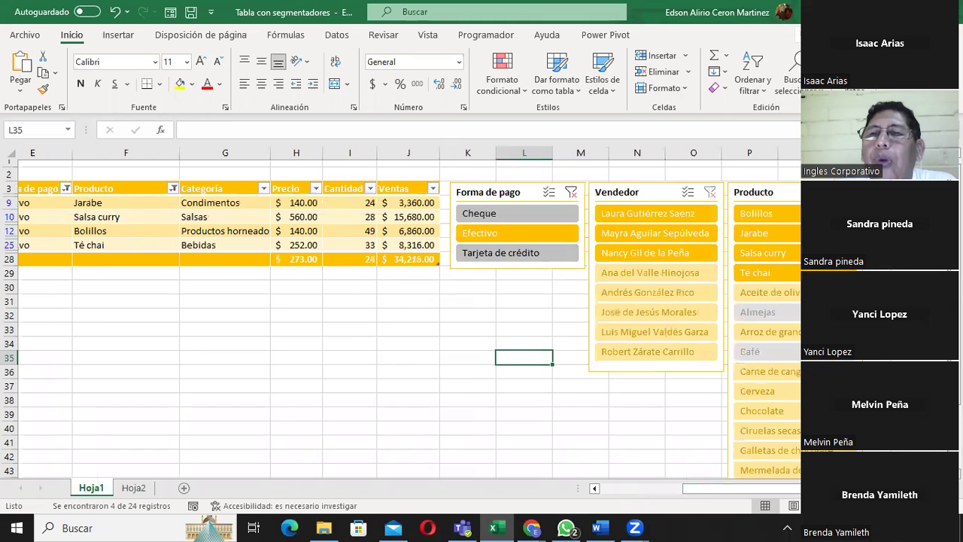
click(760, 192)
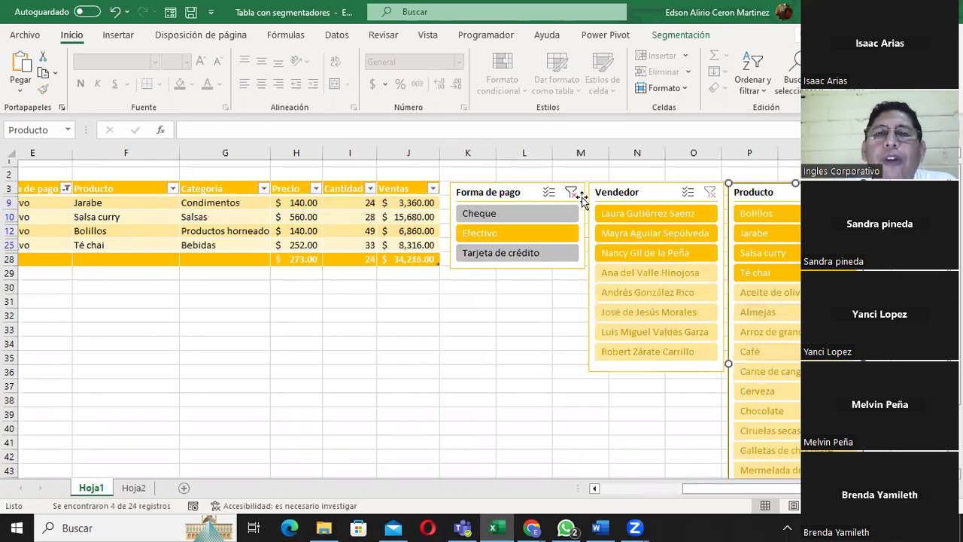
click(571, 194)
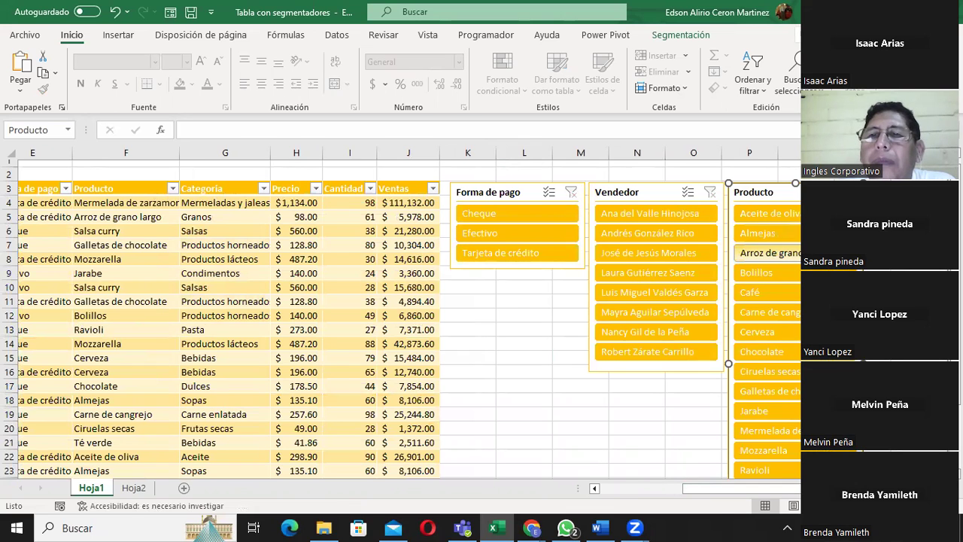
click(763, 253)
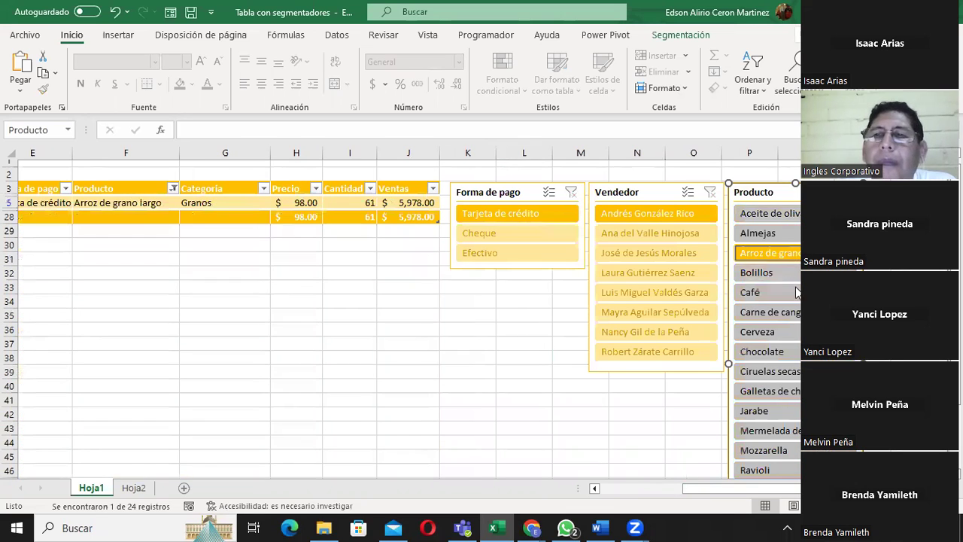
click(796, 292)
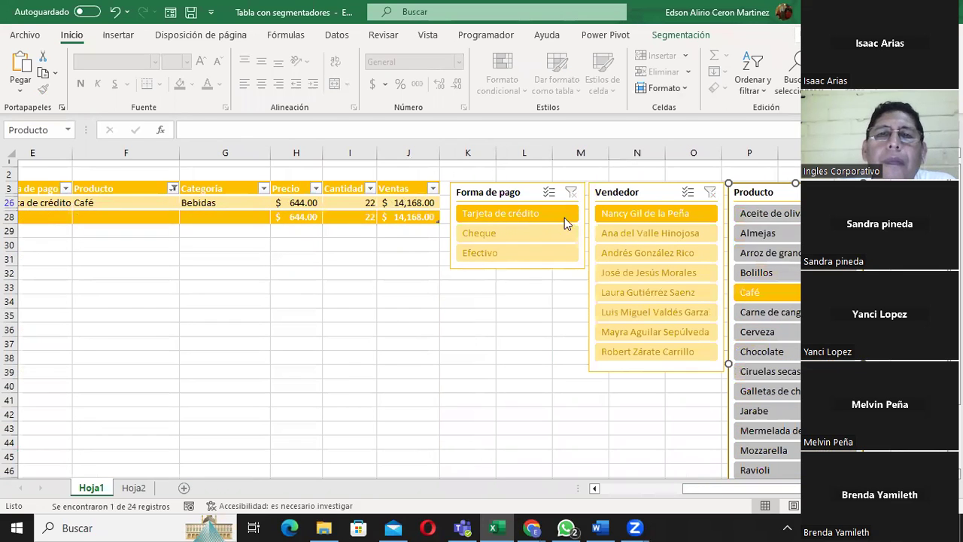
ctrl+click(784, 351)
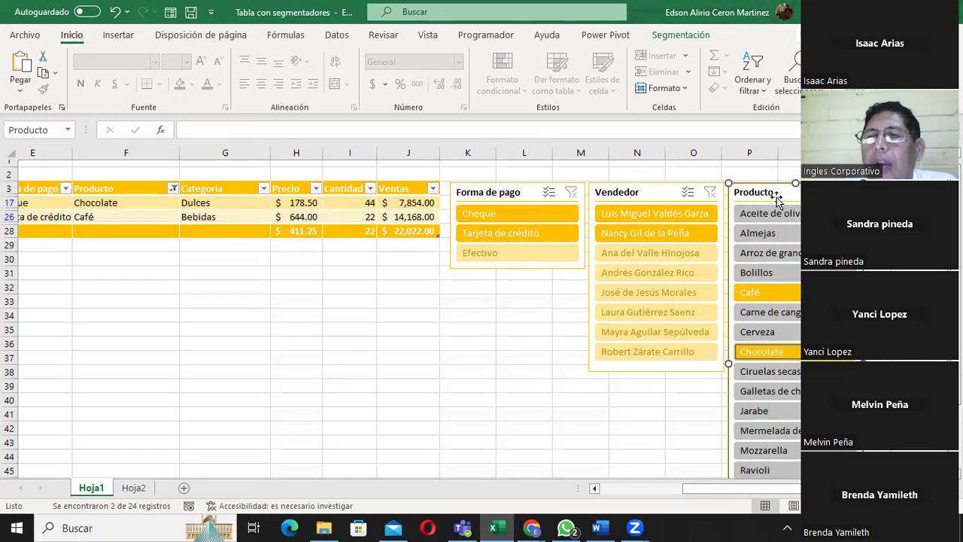
drag(756, 490, 639, 508)
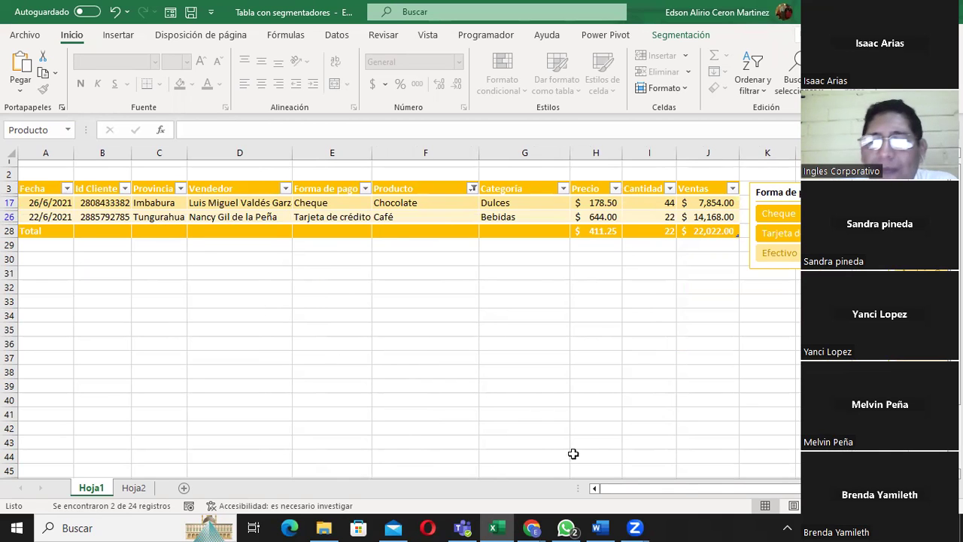
drag(680, 488, 759, 488)
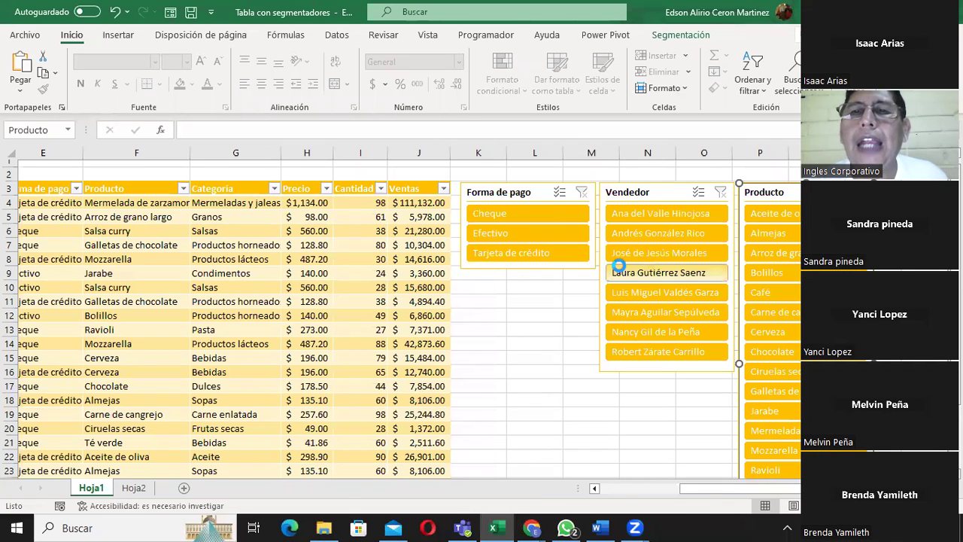
click(647, 272)
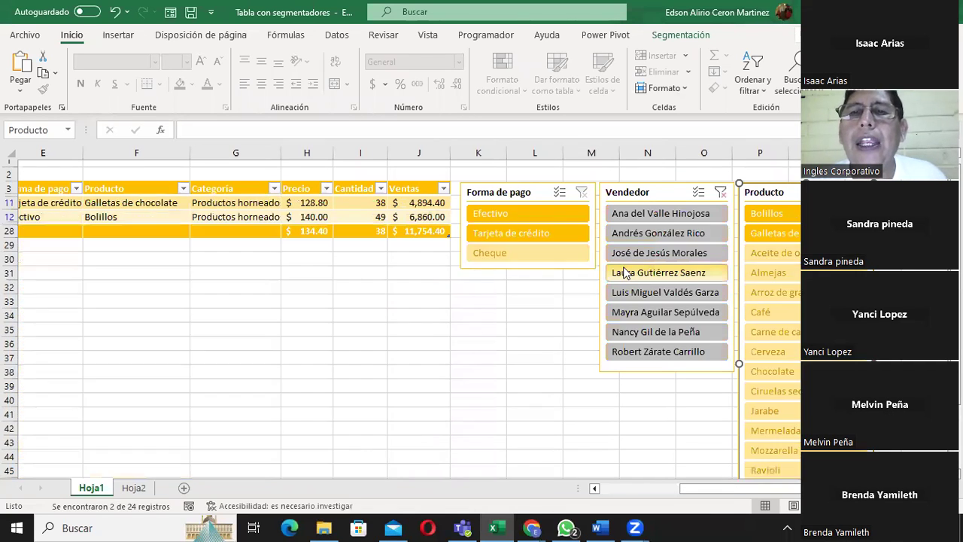
click(720, 192)
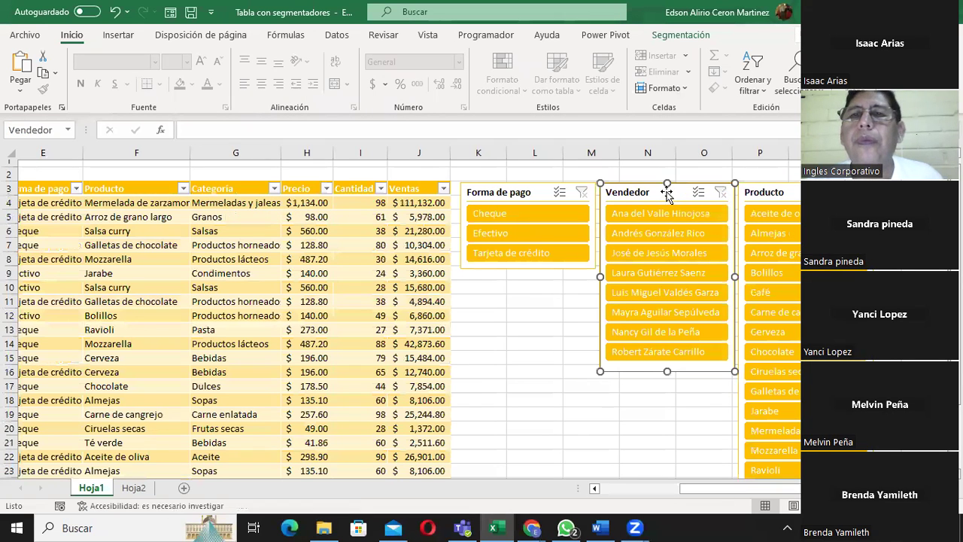
Set the Producto slicer's Columnas to 3 on the Segmentación tab
click(681, 35)
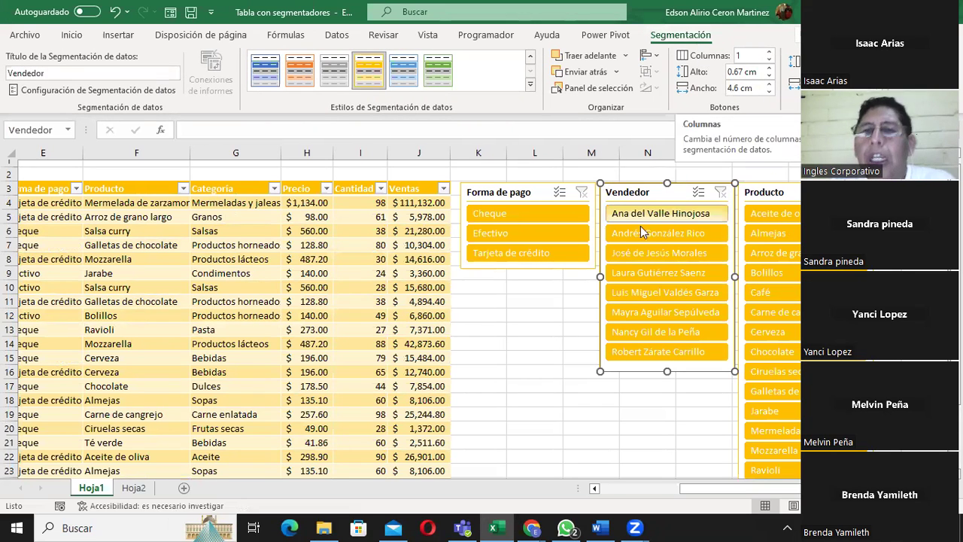
click(782, 194)
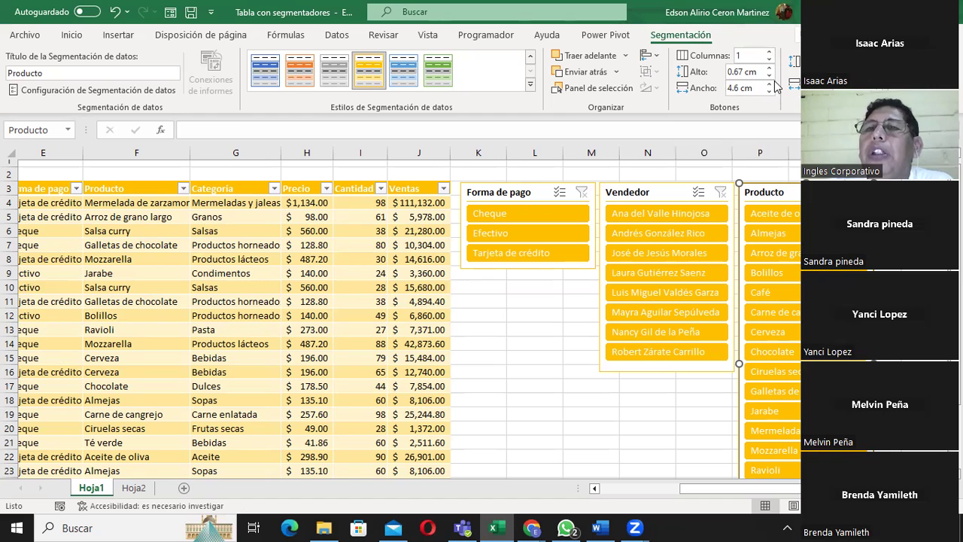
click(770, 55)
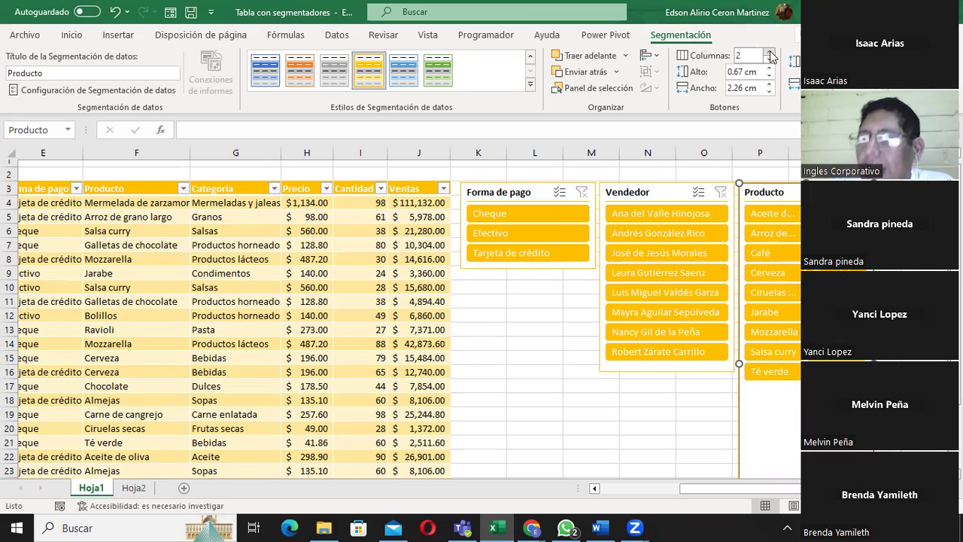
click(769, 55)
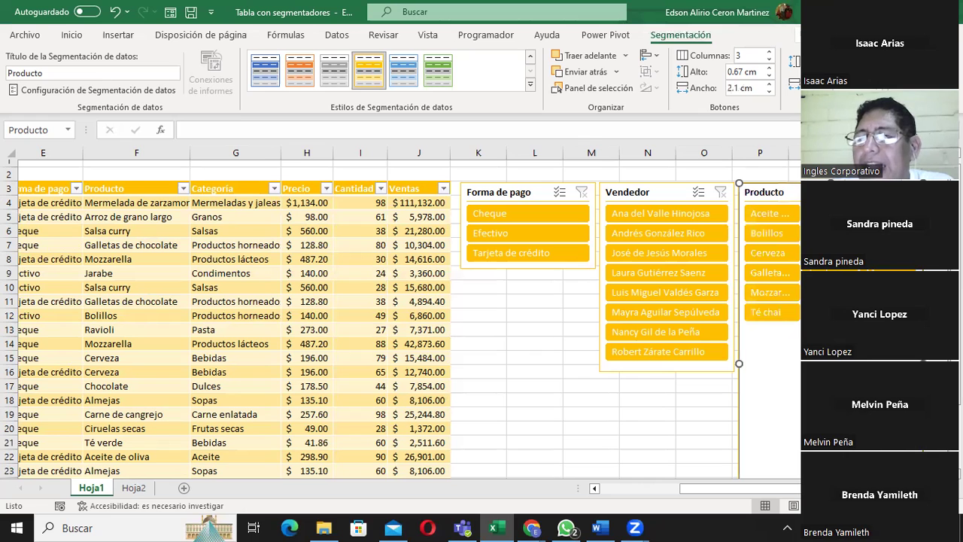
scroll(770, 406, right, 2)
scroll(770, 406, right, 2)
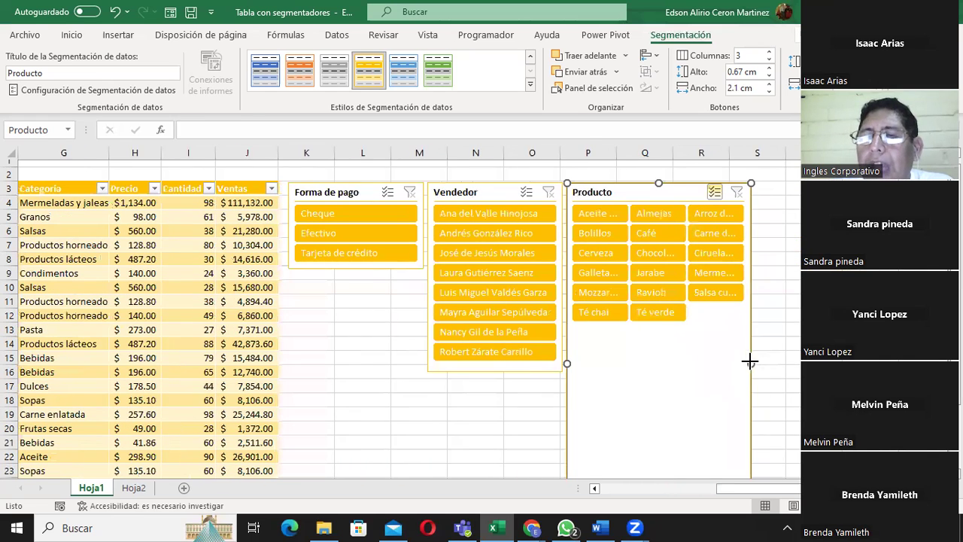
Widen the Producto slicer to 3.04 cm buttons and trim its empty bottom space
drag(751, 362, 822, 363)
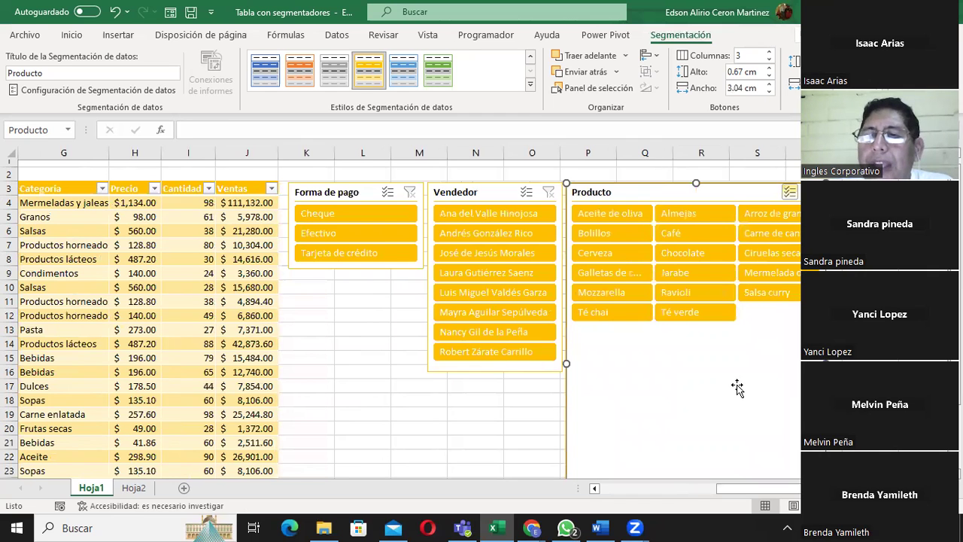
scroll(686, 409, down, 4)
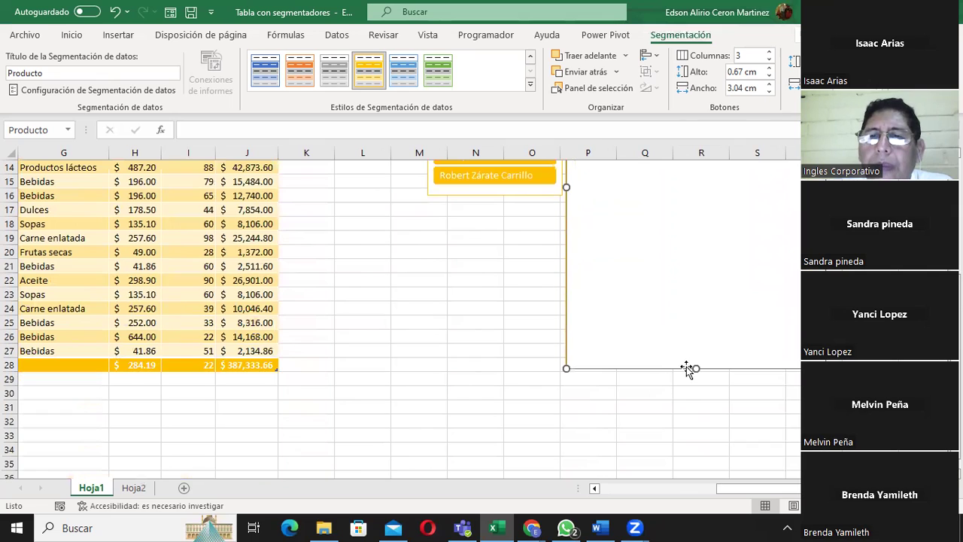
drag(696, 368, 674, 178)
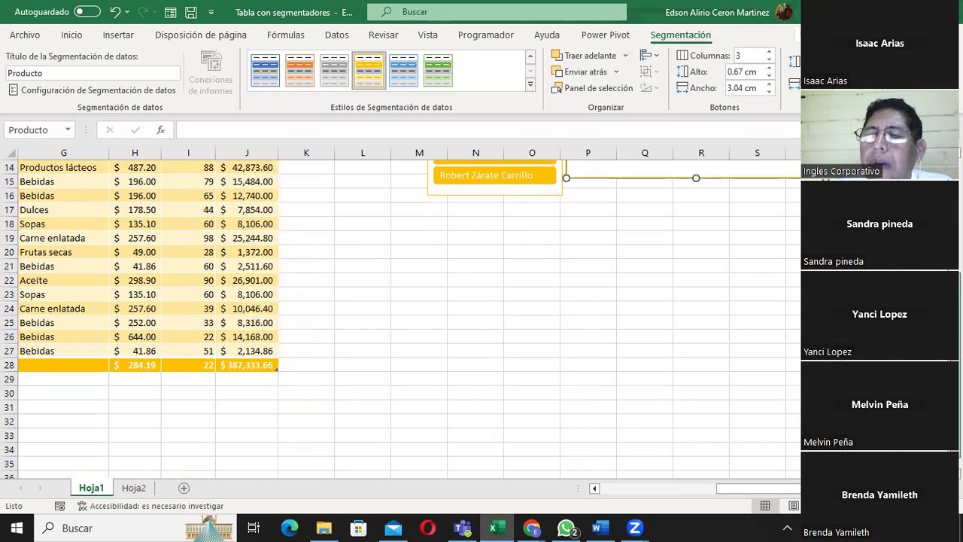
scroll(695, 362, up, 5)
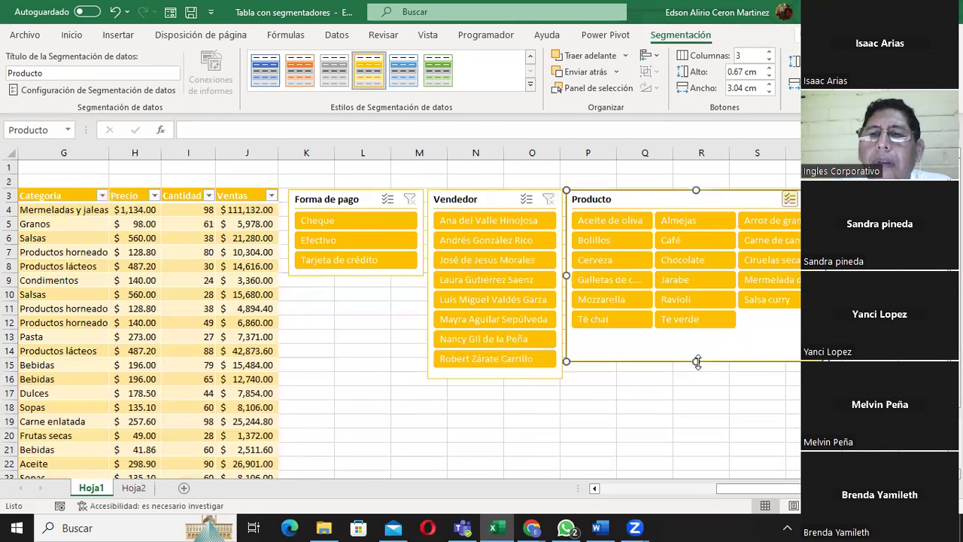
drag(696, 361, 698, 333)
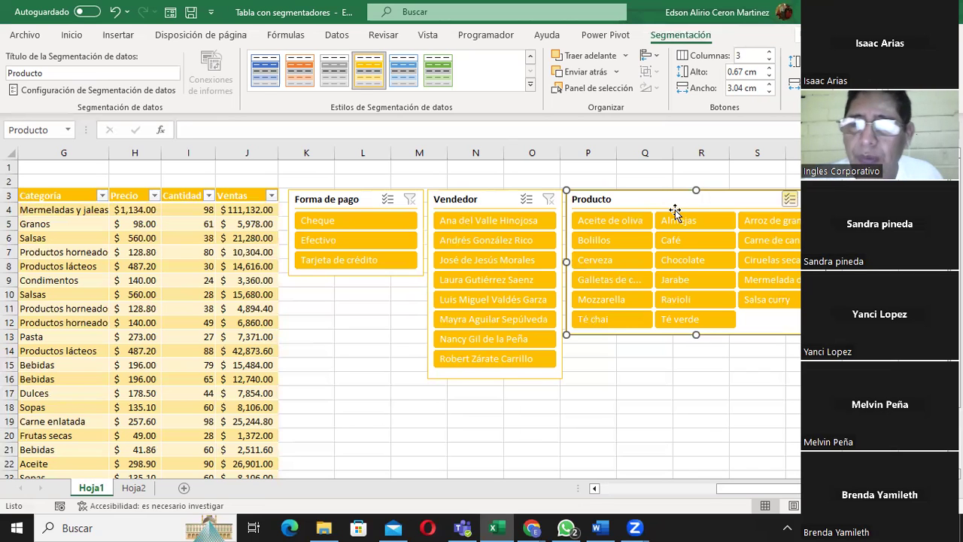
Delete the Producto, Vendedor and Forma de pago slicers, then select cell H7
key(Delete)
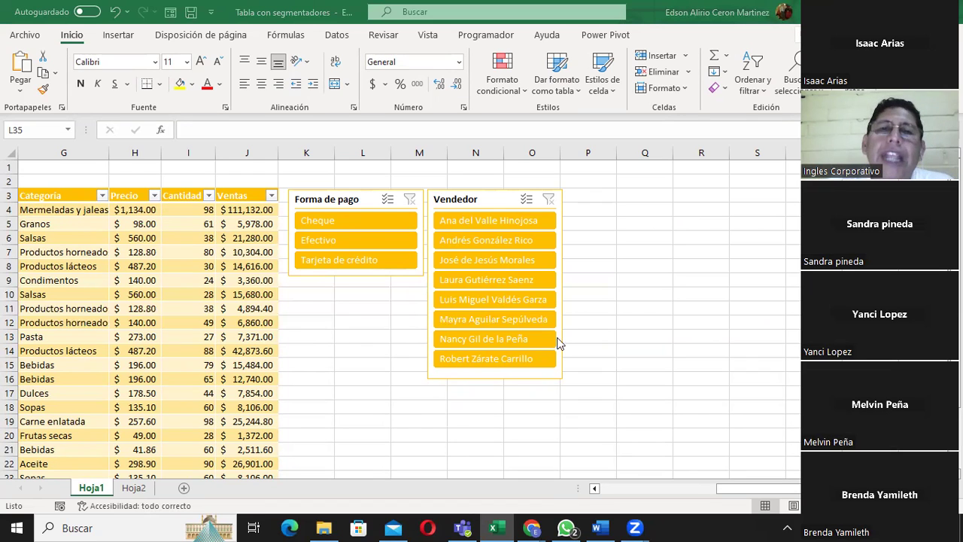
click(480, 199)
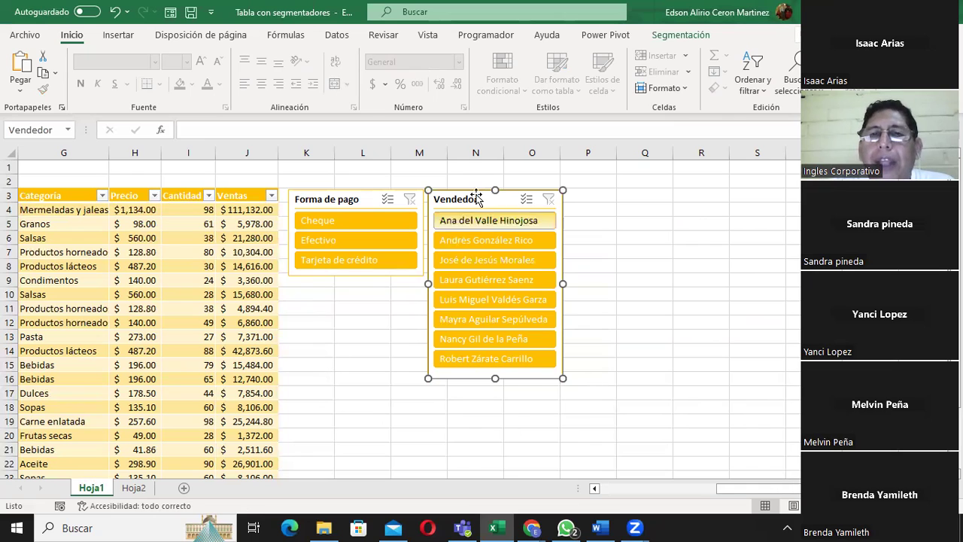
key(Delete)
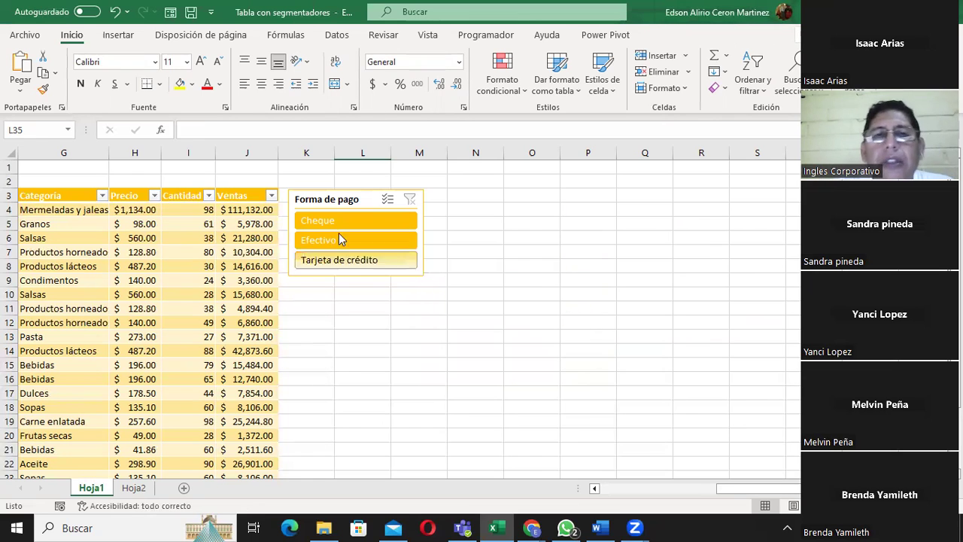
click(334, 198)
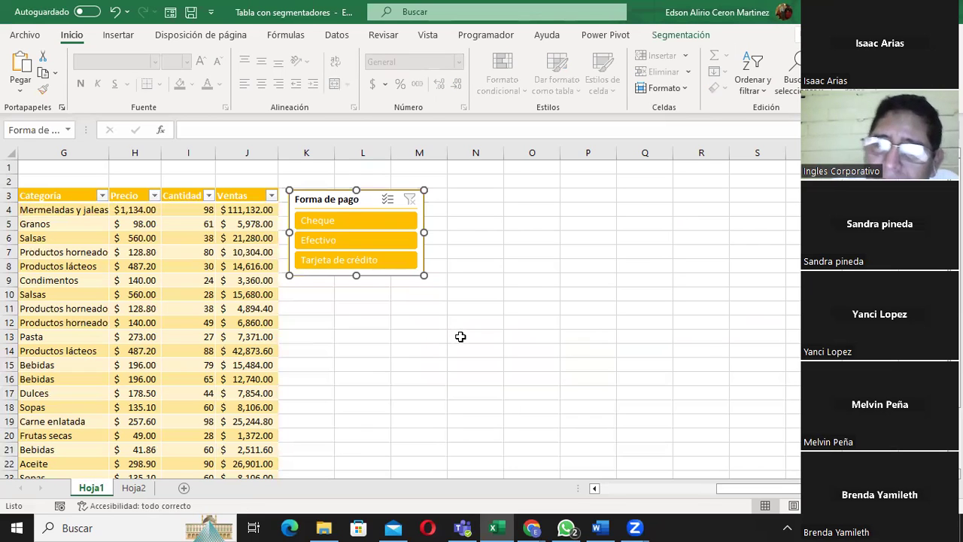
key(Delete)
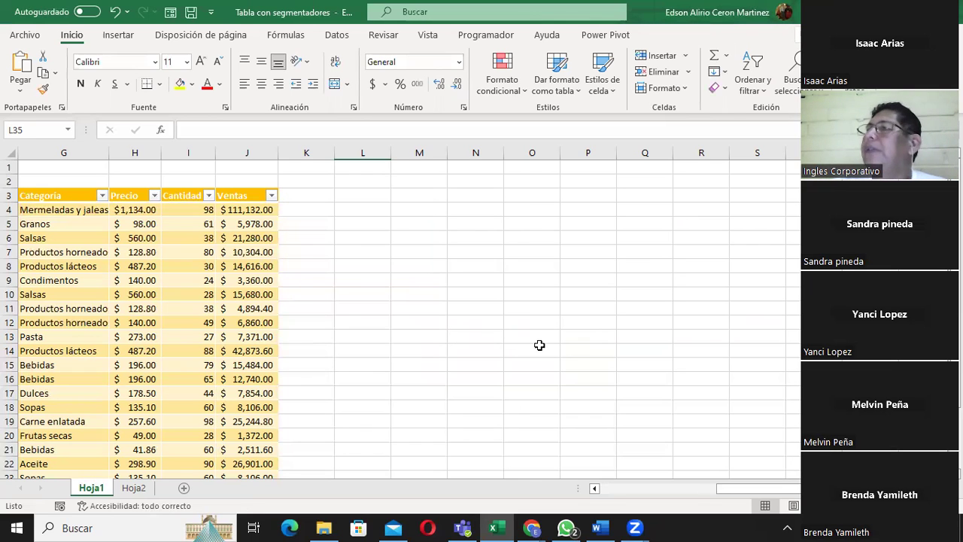
click(157, 254)
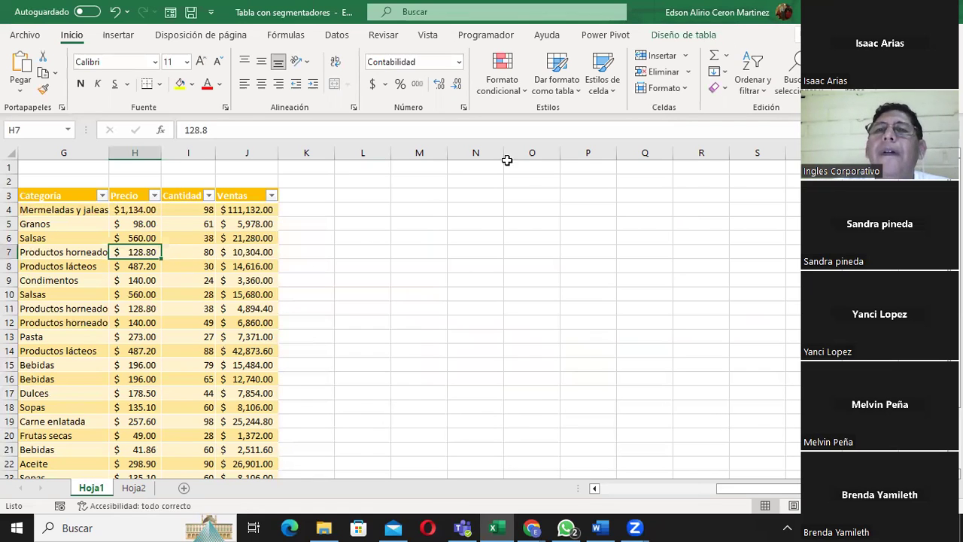
Show the Diseño de tabla options for the sales table
click(684, 36)
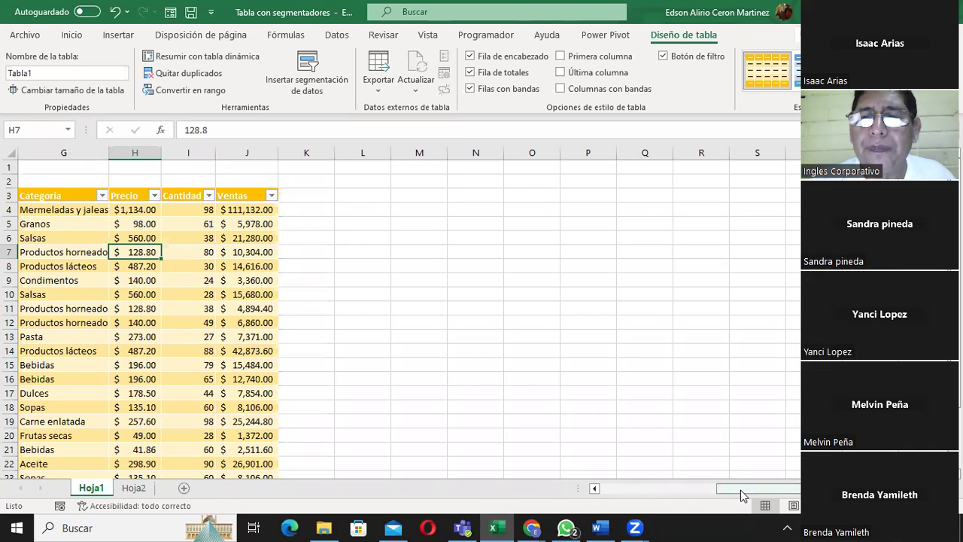
Select the Fecha header cell A3 and switch to the Inicio ribbon commands
drag(740, 490, 607, 490)
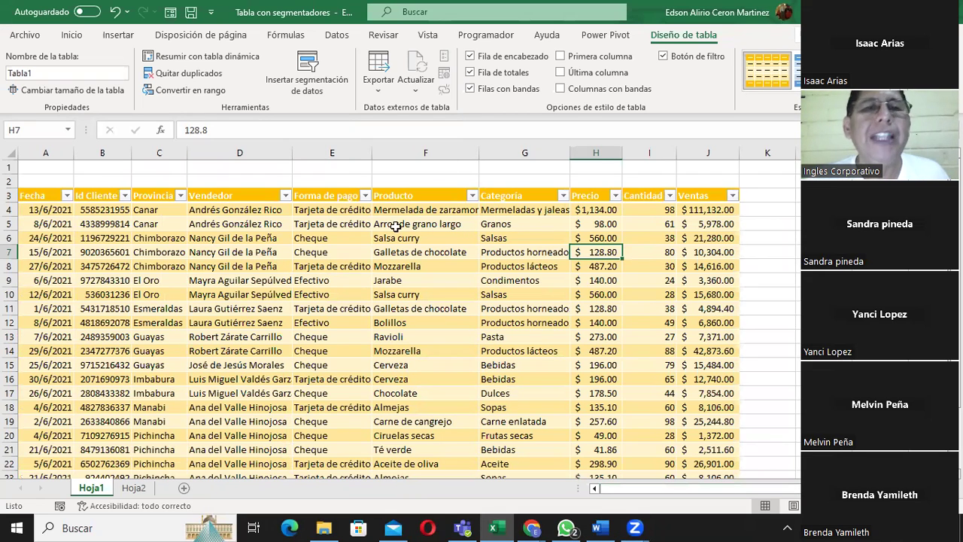
click(425, 290)
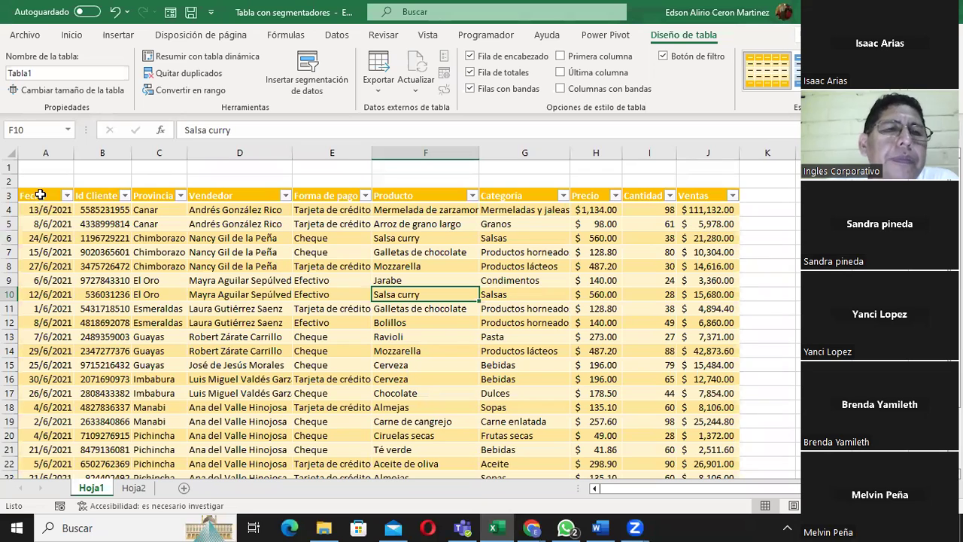
click(41, 195)
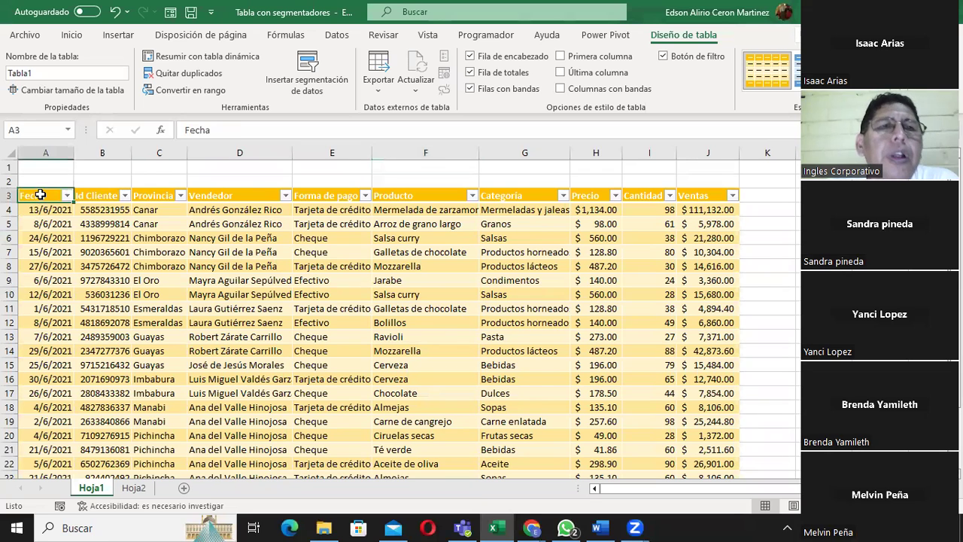
click(73, 35)
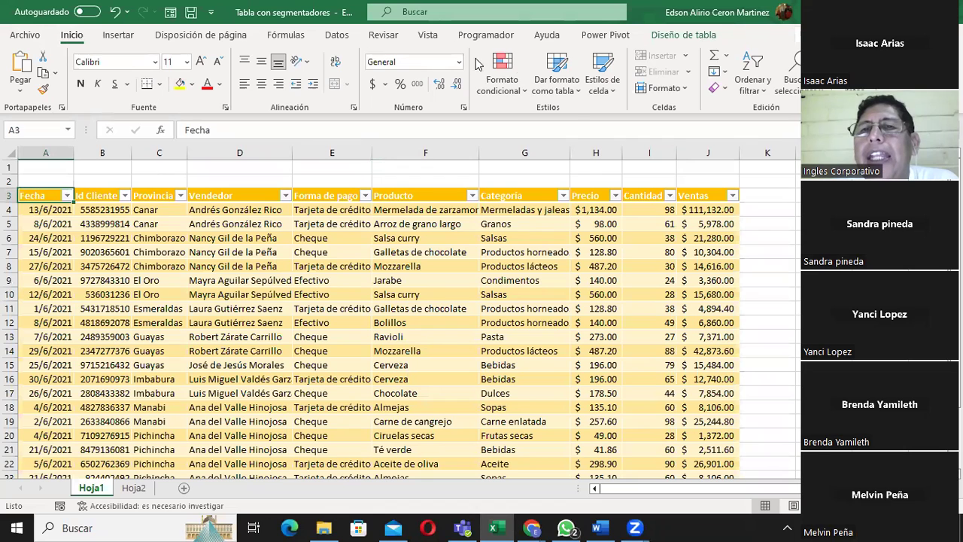
click(615, 90)
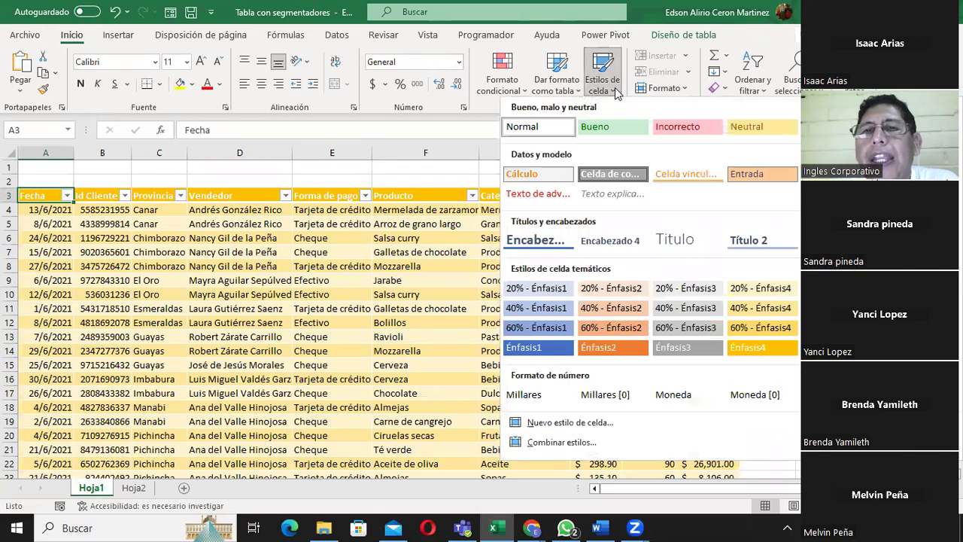
click(187, 294)
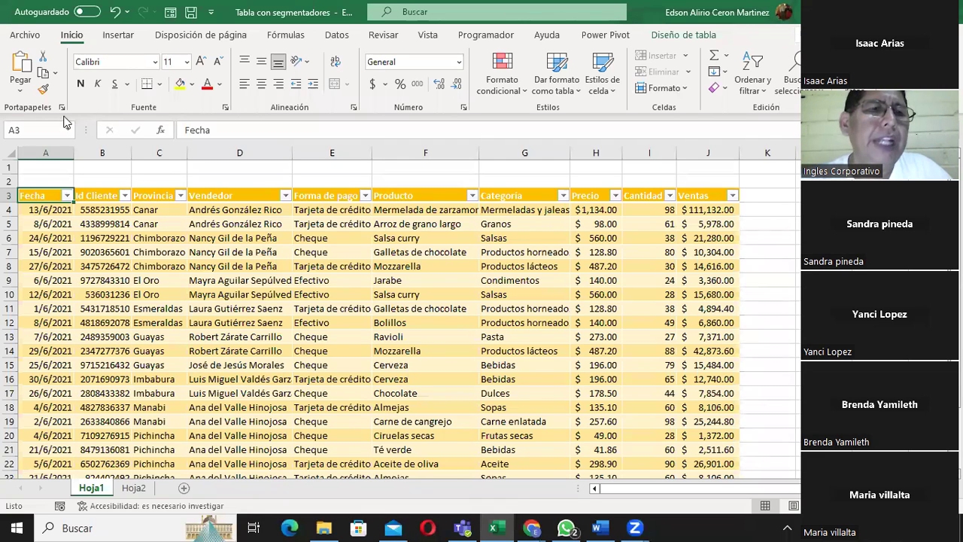
Convert the sales table to a plain range and apply the Normal cell style to its data
click(680, 35)
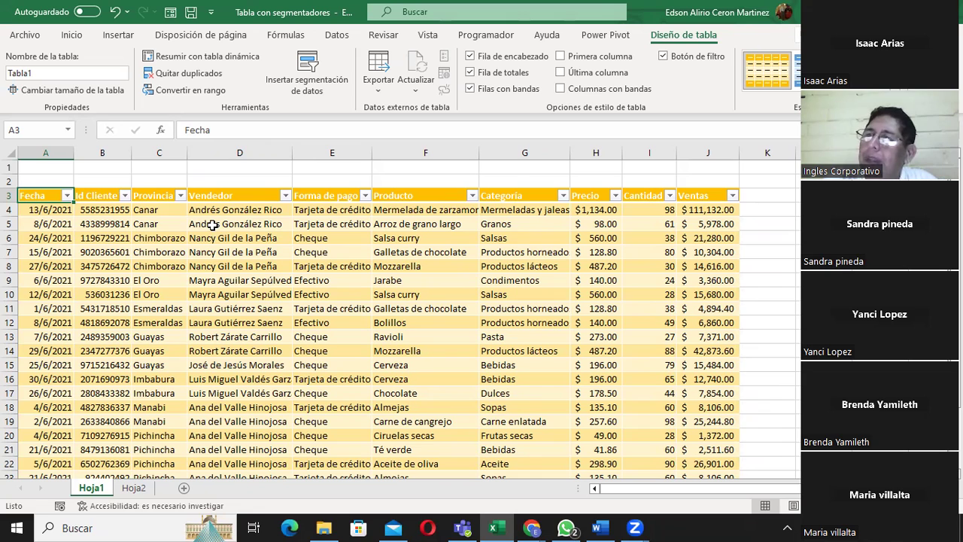
click(194, 90)
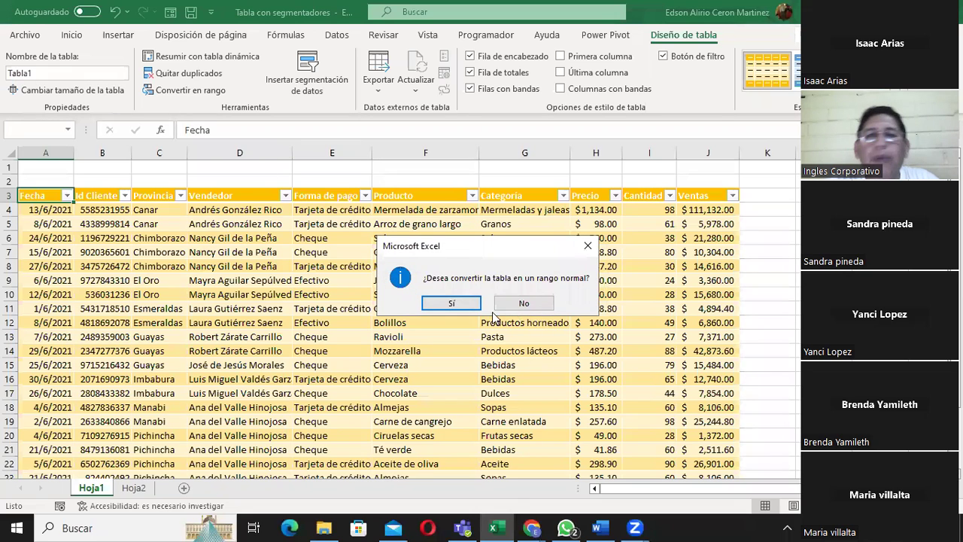
click(452, 303)
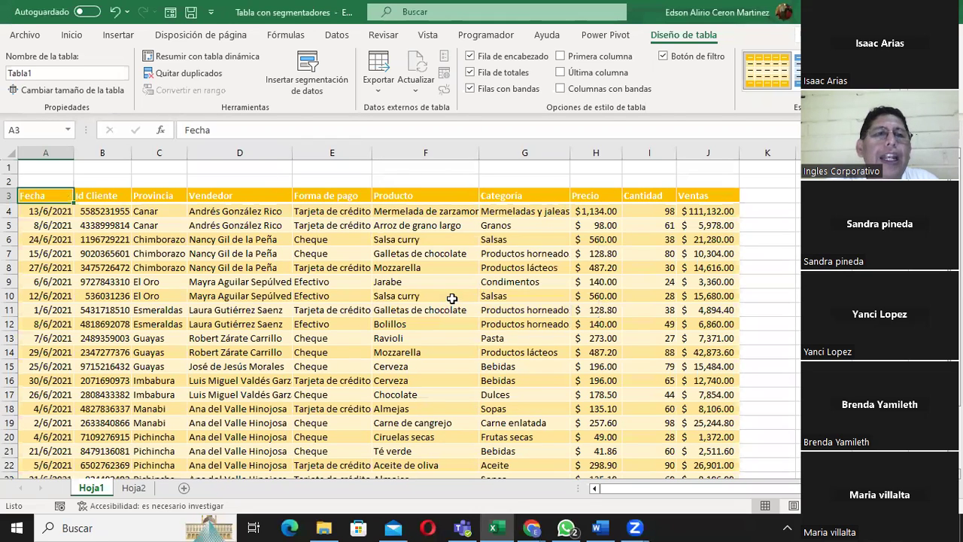
mouse_move(44, 197)
mouse_down()
mouse_move(687, 494)
mouse_move(700, 443)
mouse_up()
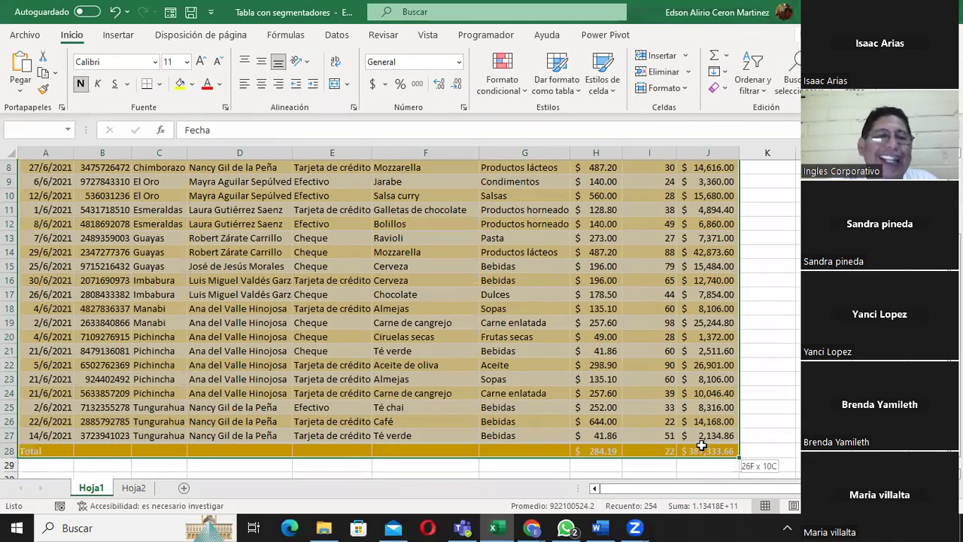
click(602, 75)
click(544, 128)
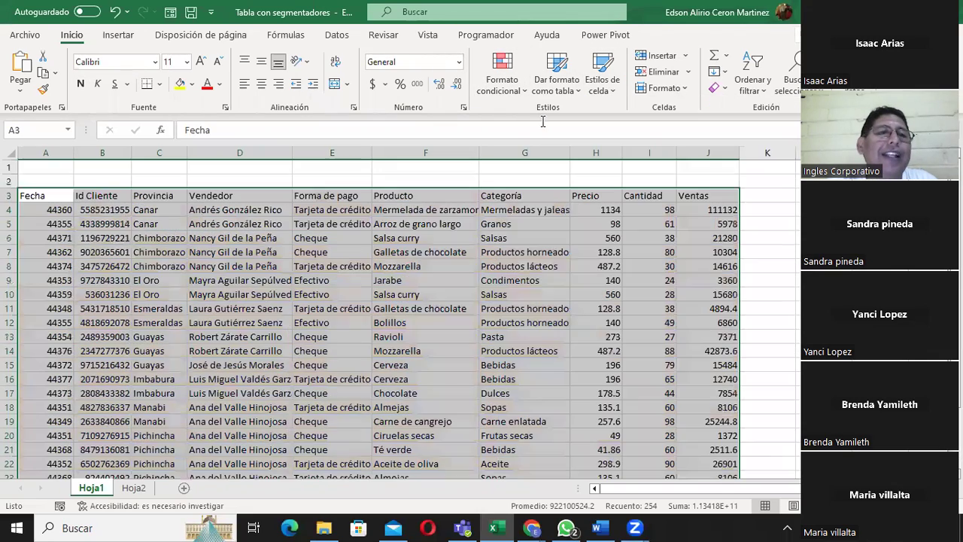
click(105, 252)
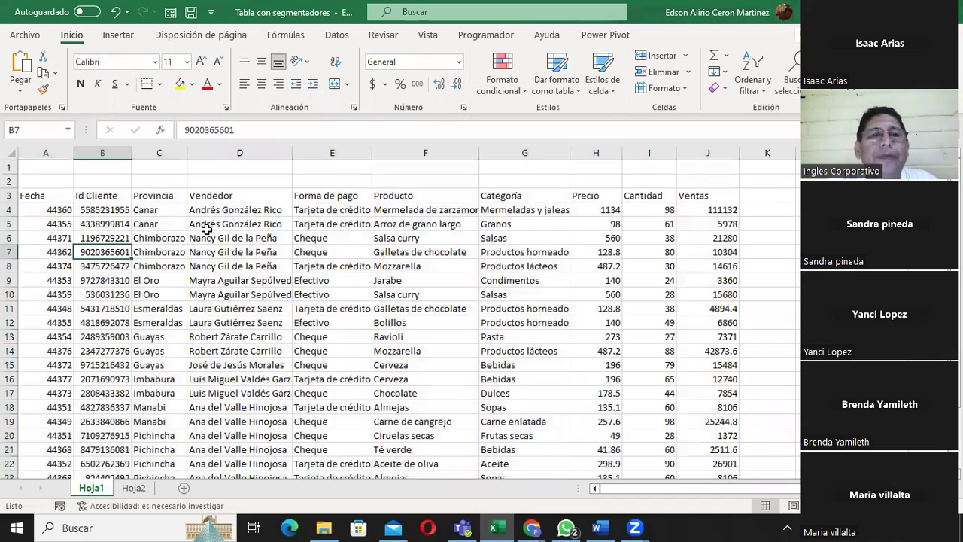
click(48, 210)
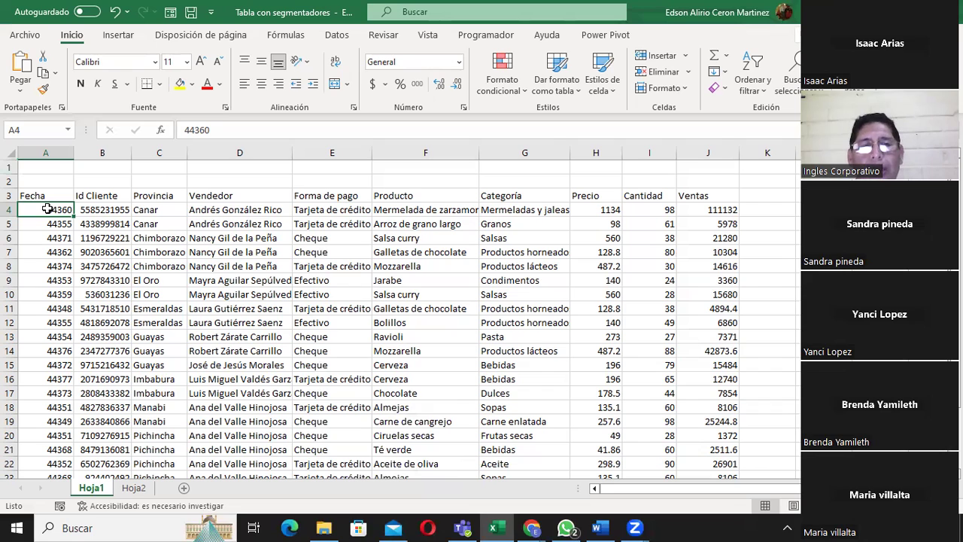
Select the Fecha dates in A4:A22 on Hoja1
mouse_move(47, 209)
mouse_down()
mouse_move(30, 521)
mouse_move(44, 426)
mouse_up()
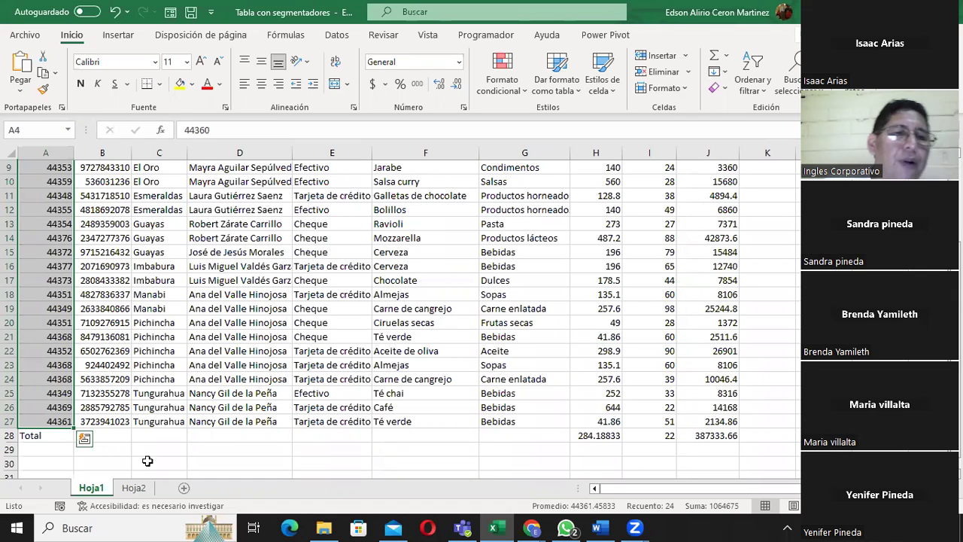
click(133, 487)
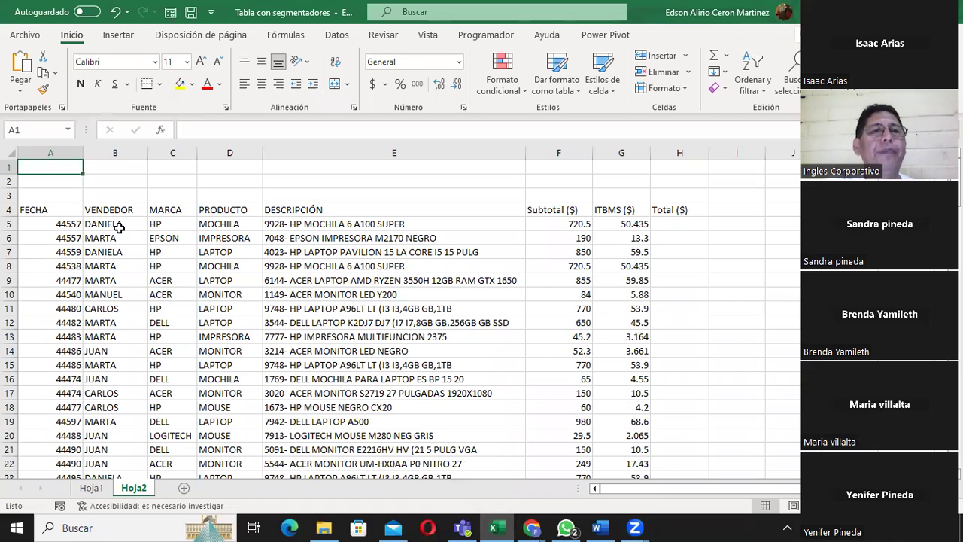
click(58, 225)
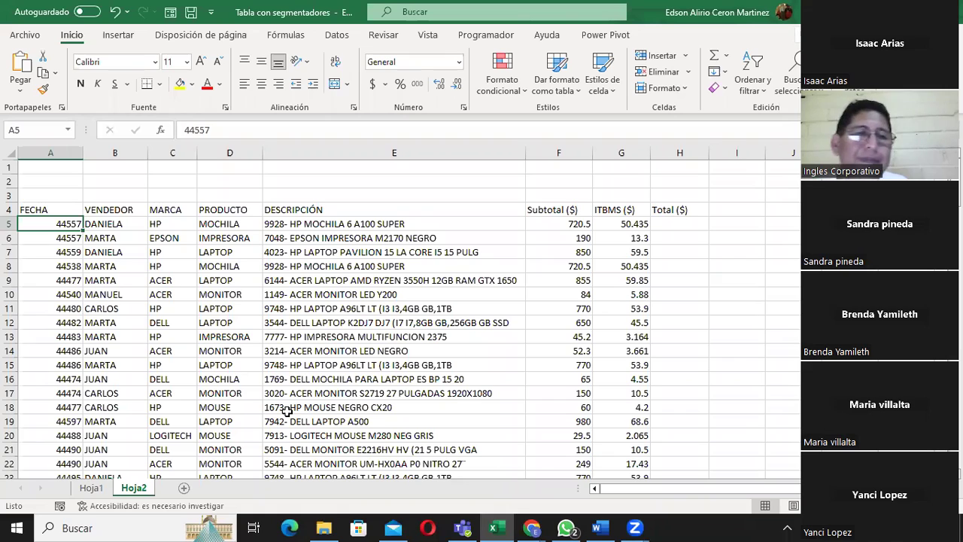
click(91, 487)
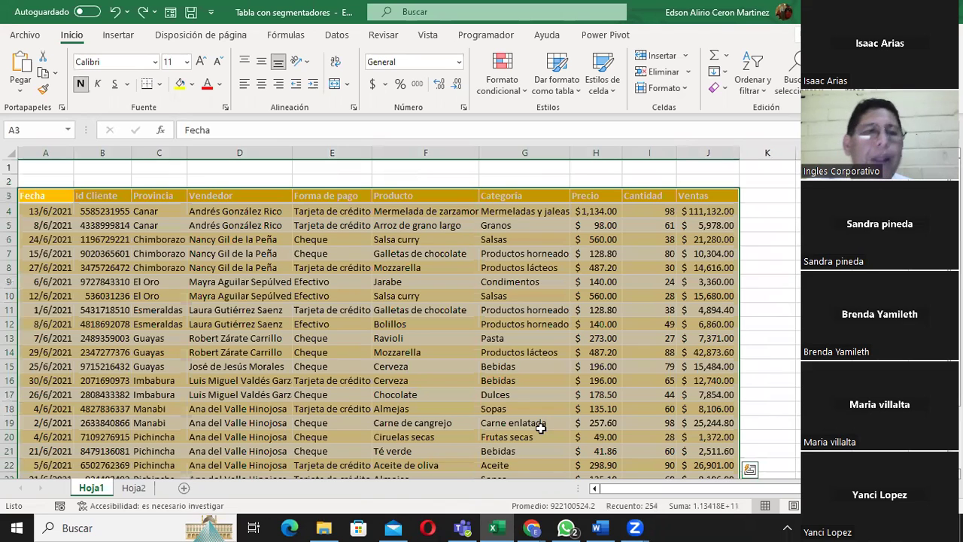
Clear all formats from the Hoja1 sales table using Alt+H, E, F
key(alt+h)
key(e)
key(f)
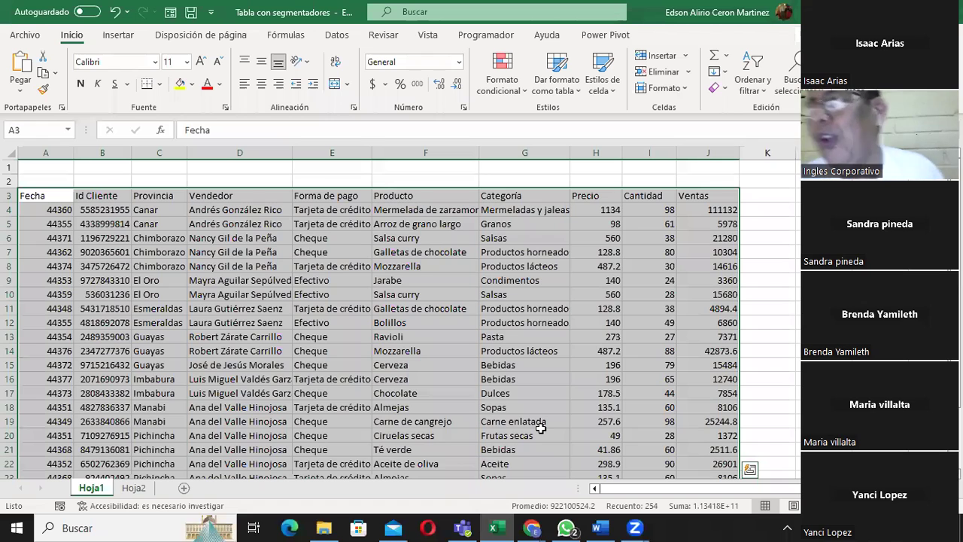
Select Hoja1's Fecha values A4:A14, then switch to the Hoja2 sheet
click(64, 211)
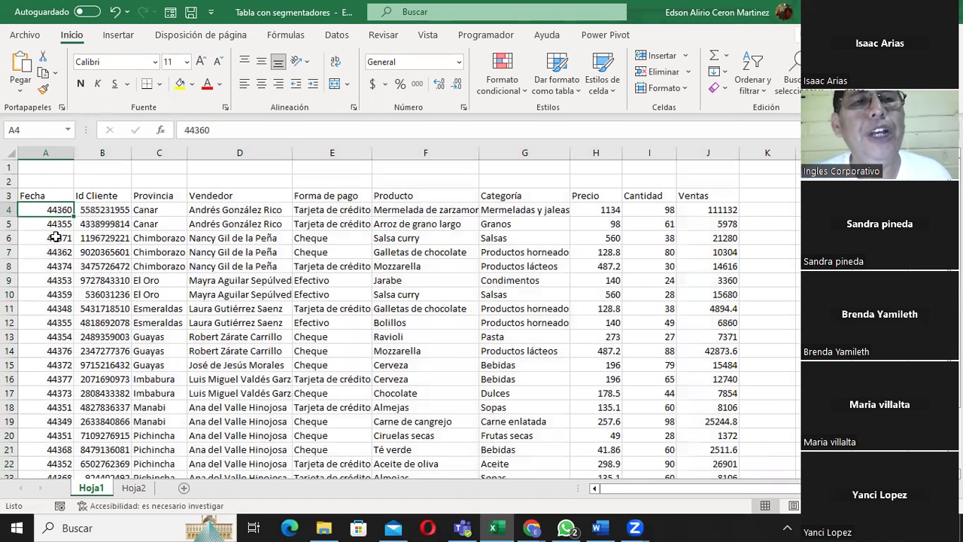
drag(57, 237, 63, 351)
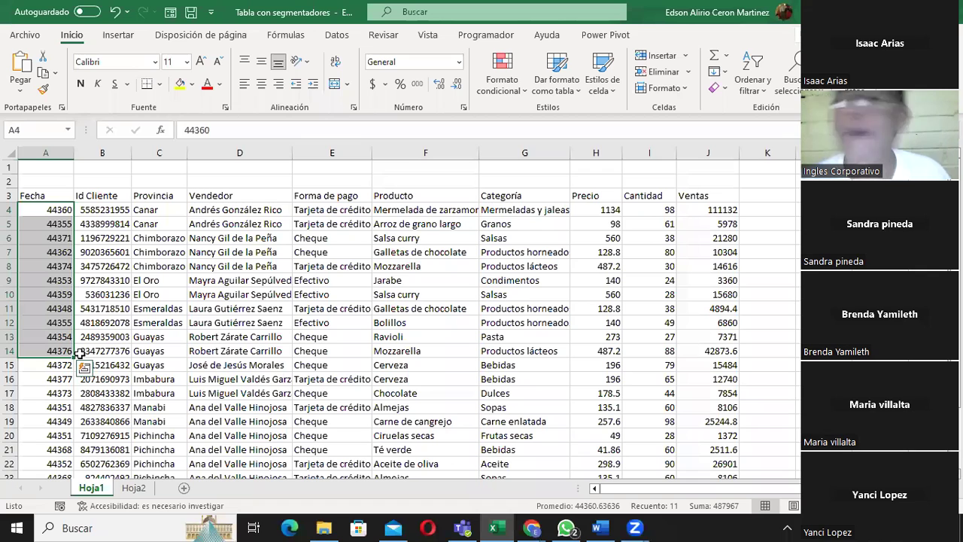
click(134, 488)
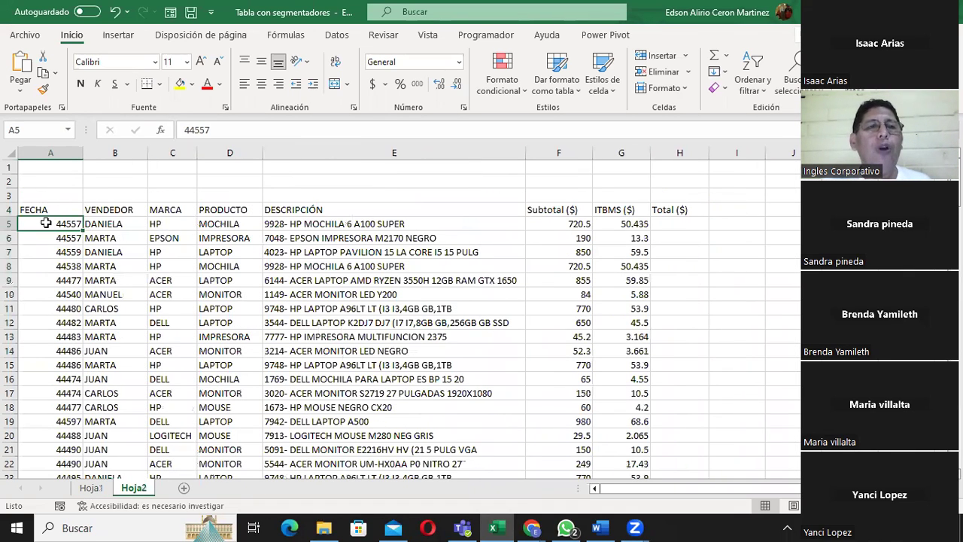
drag(46, 223, 52, 441)
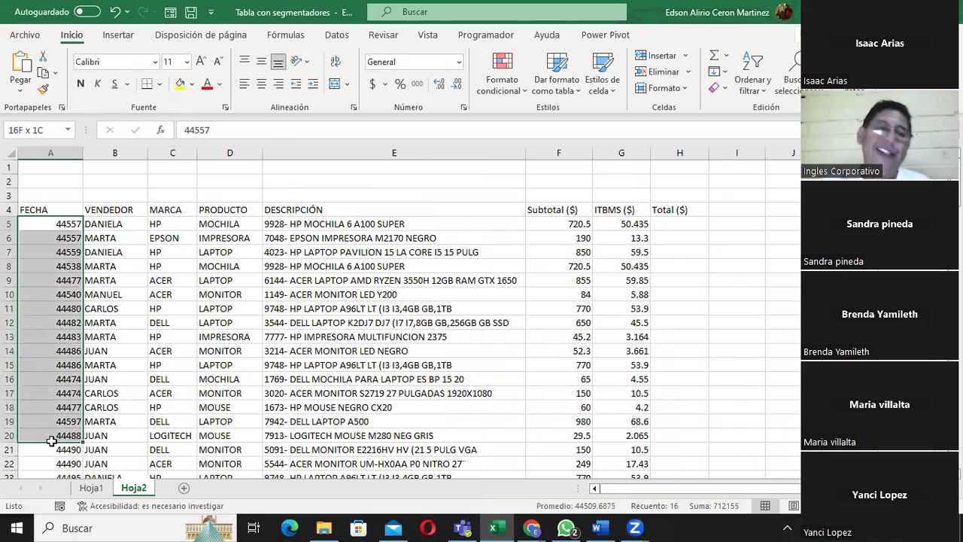
scroll(44, 373, down, 6)
scroll(45, 373, down, 6)
scroll(45, 374, up, 5)
scroll(47, 367, up, 7)
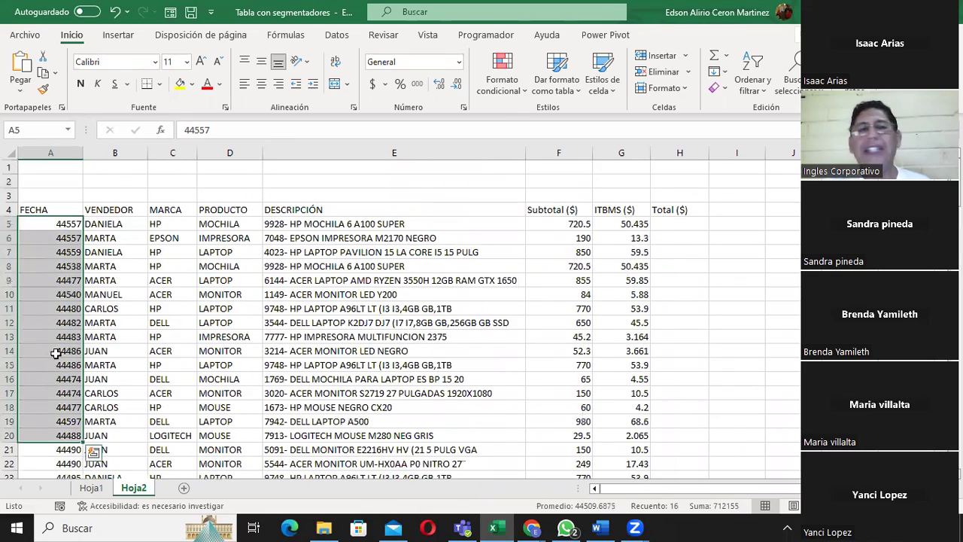
click(47, 223)
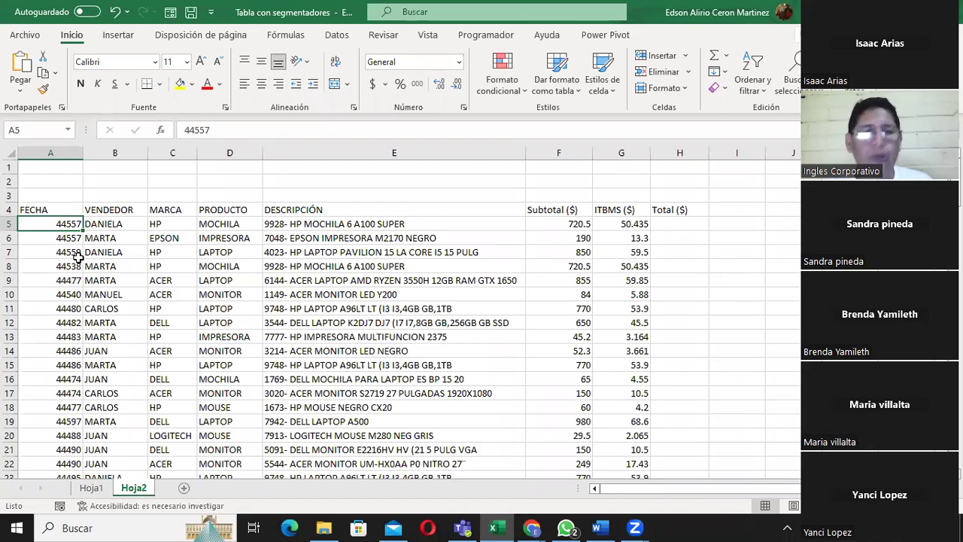
key(ctrl+shift+Down)
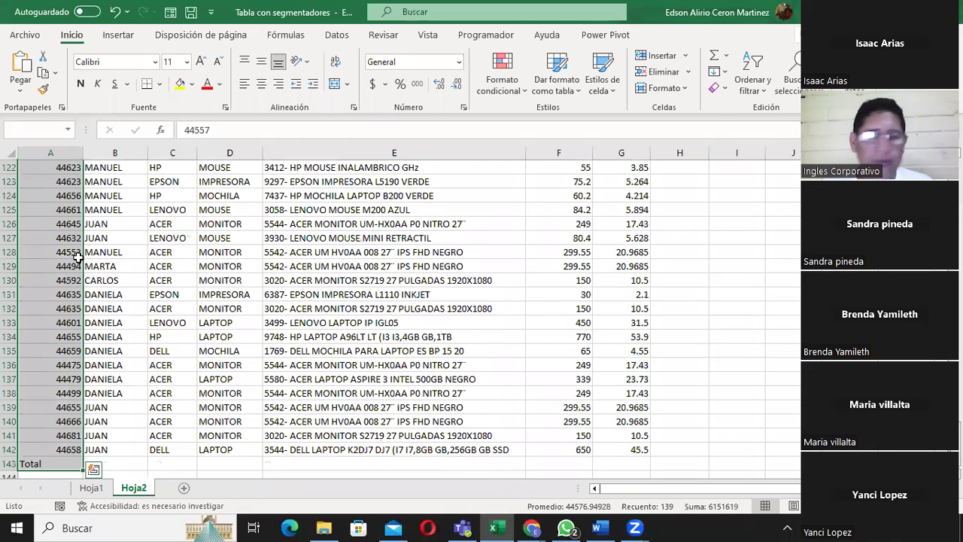
key(ctrl+shift+Up)
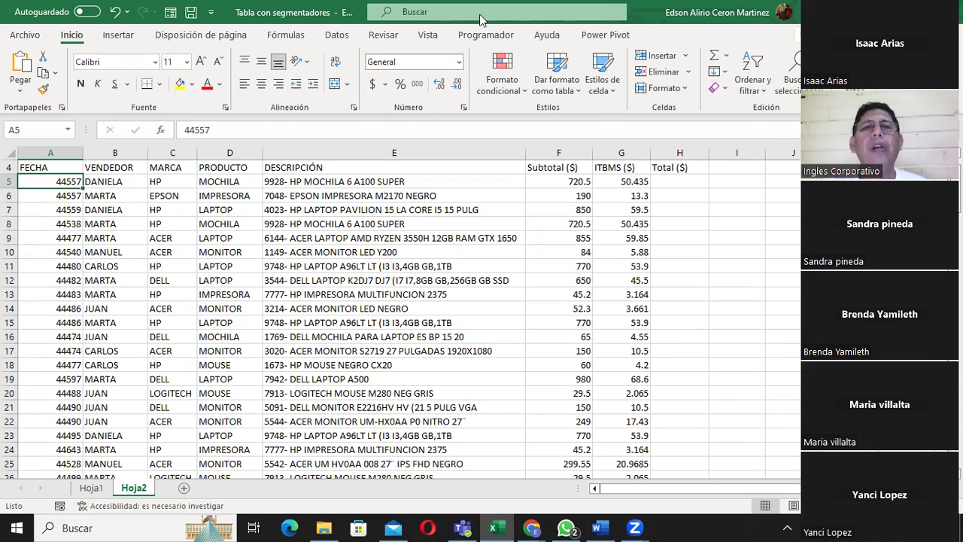
click(459, 62)
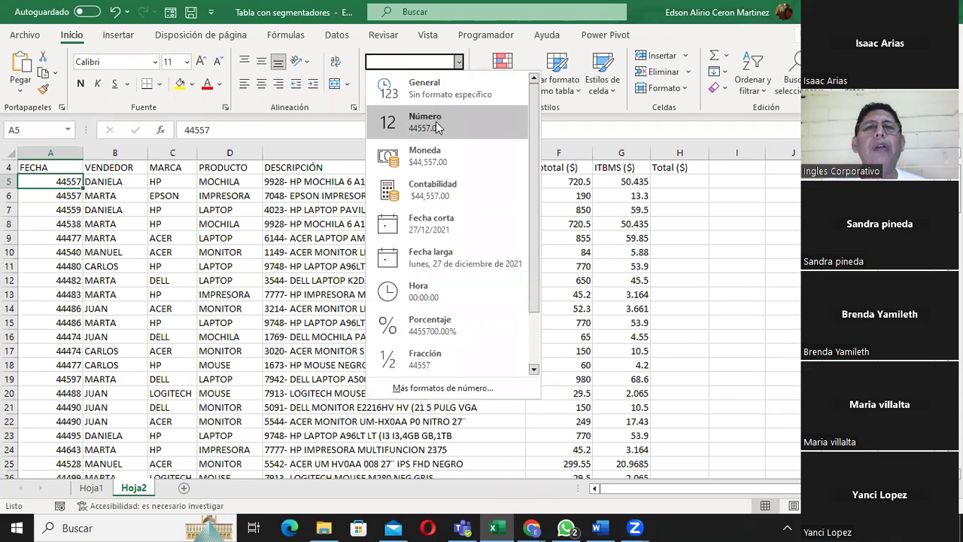
click(447, 230)
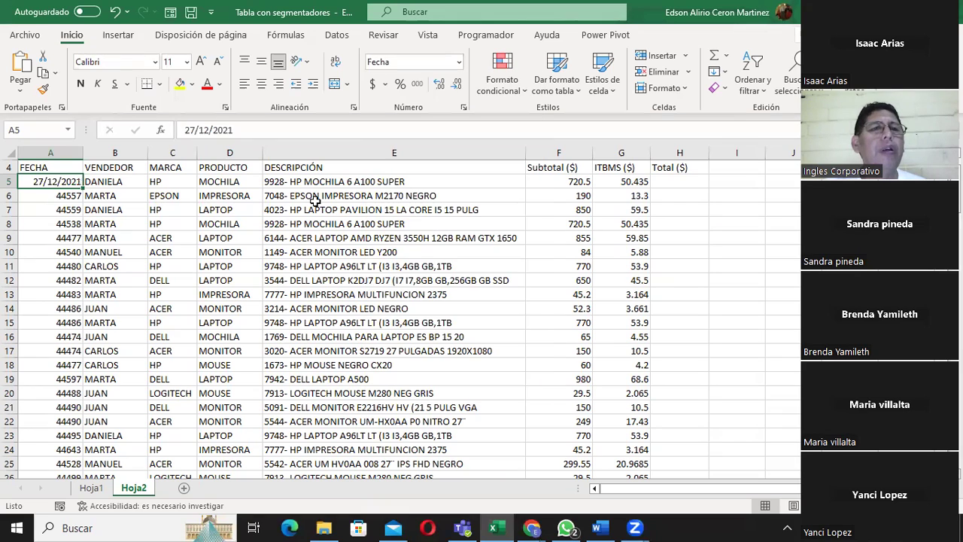
click(50, 193)
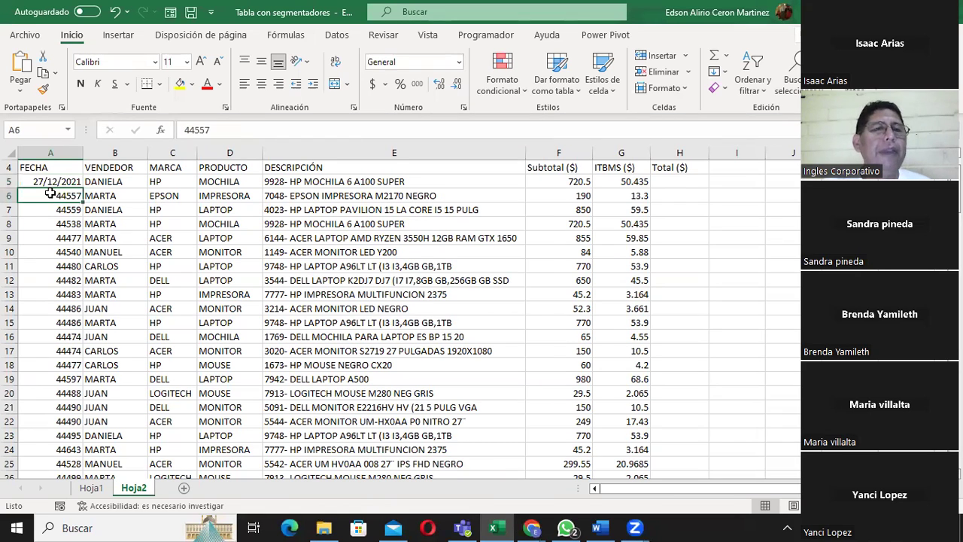
click(459, 67)
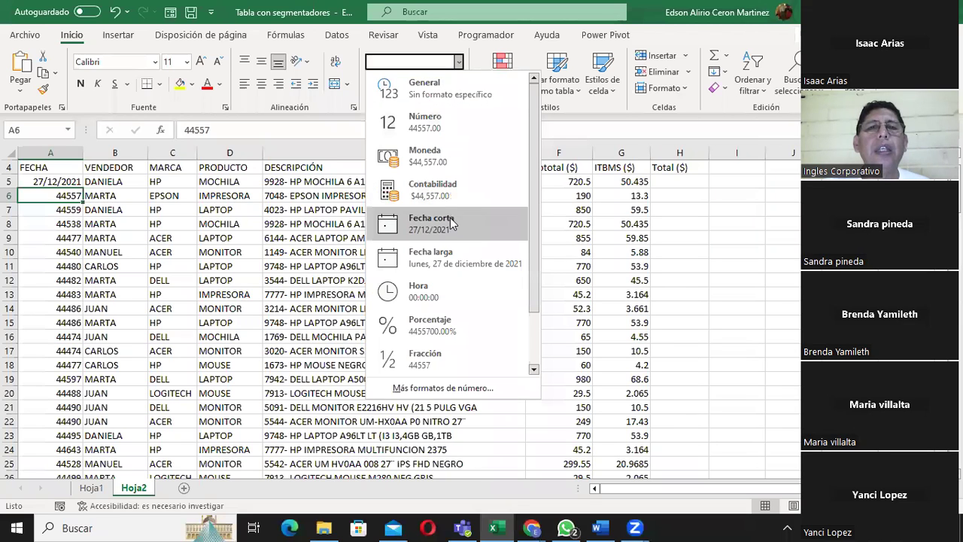
click(450, 219)
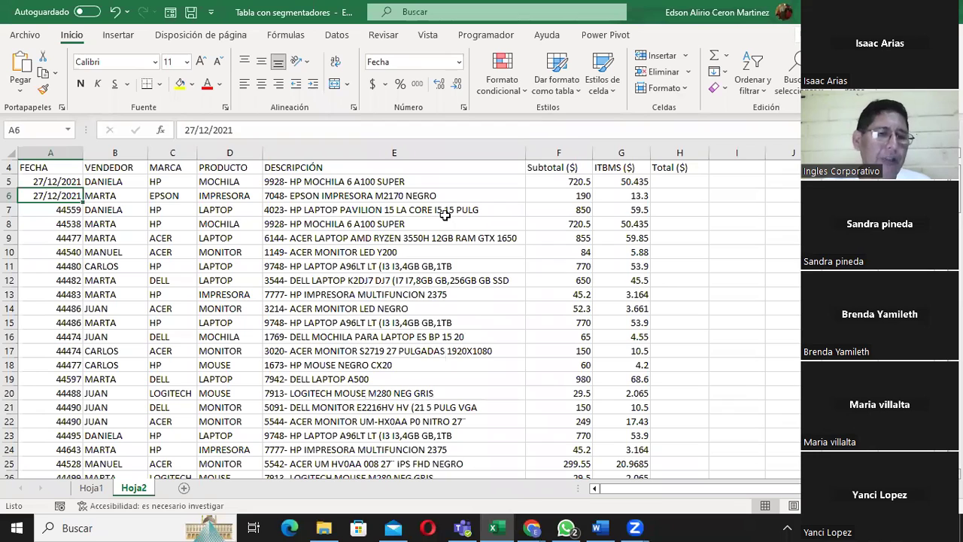
key(ctrl+z)
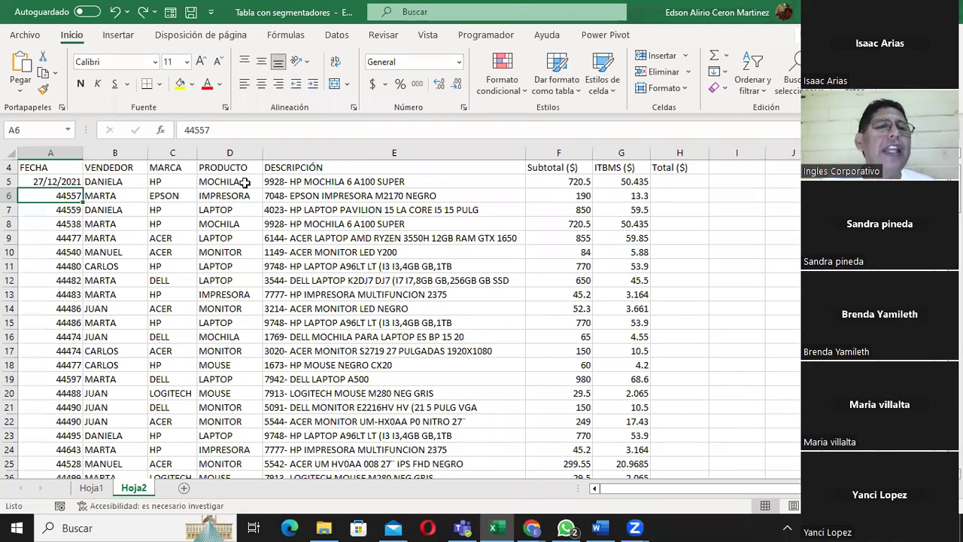
key(ctrl+z)
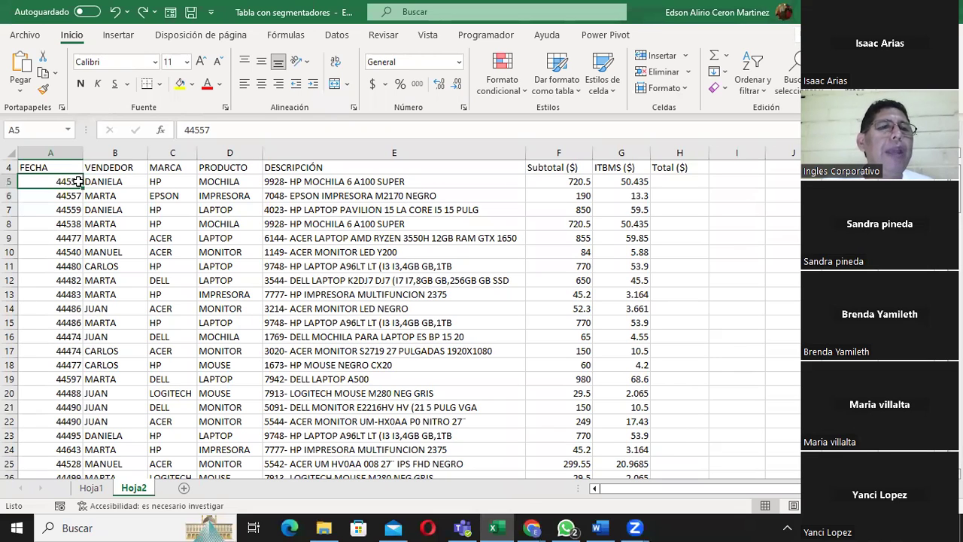
Format cell A5 as Fecha corta so it shows 27/12/2021
click(76, 210)
click(80, 223)
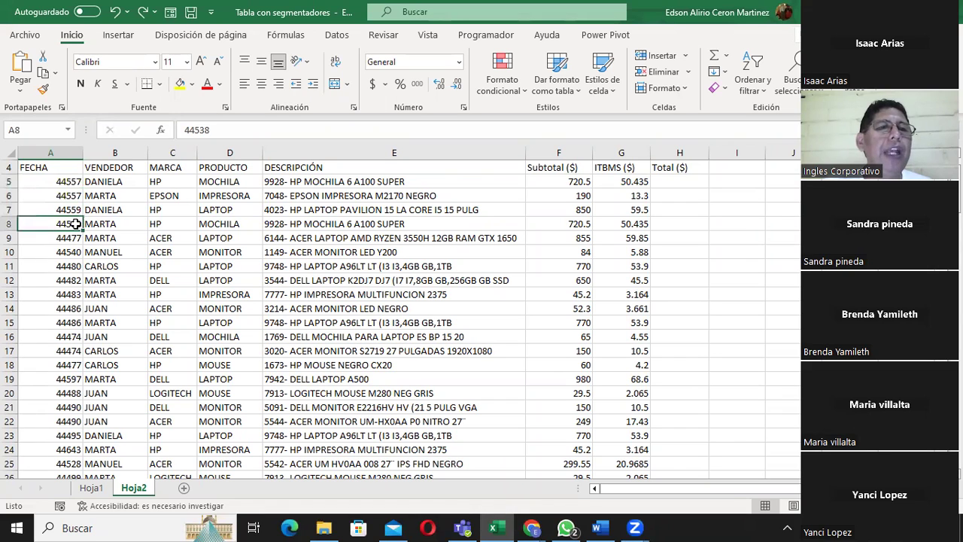
click(67, 181)
click(459, 65)
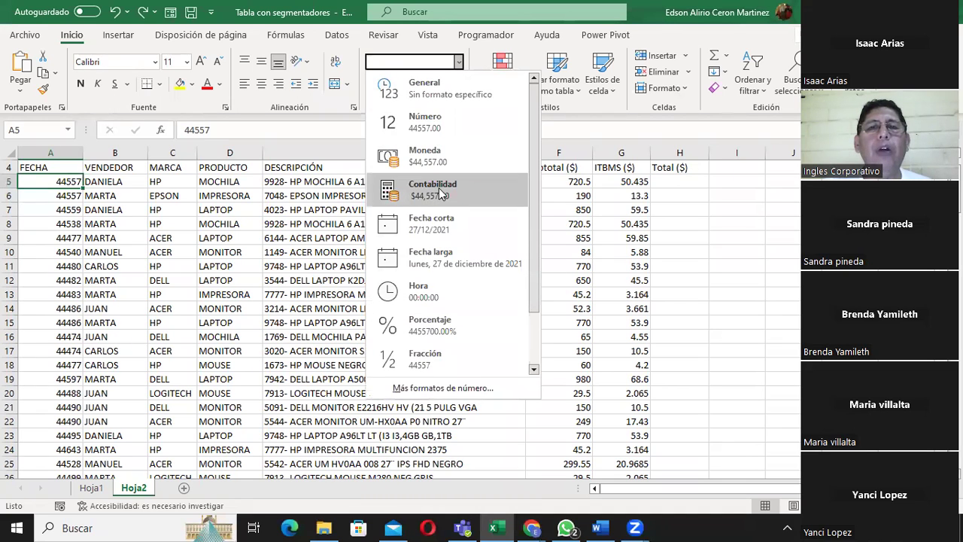
click(443, 223)
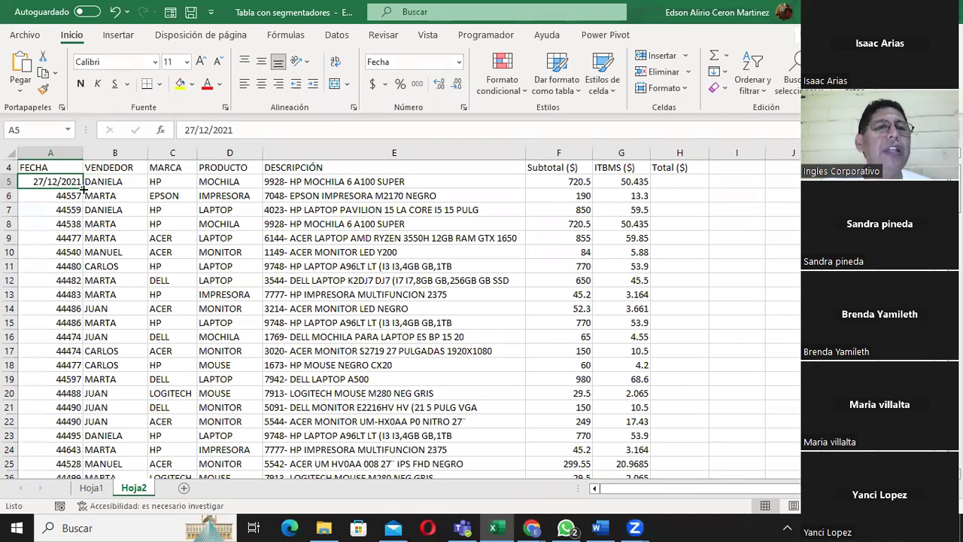
Undo the date fill down column A and select FECHA from A5 to the Total row
drag(83, 189, 76, 527)
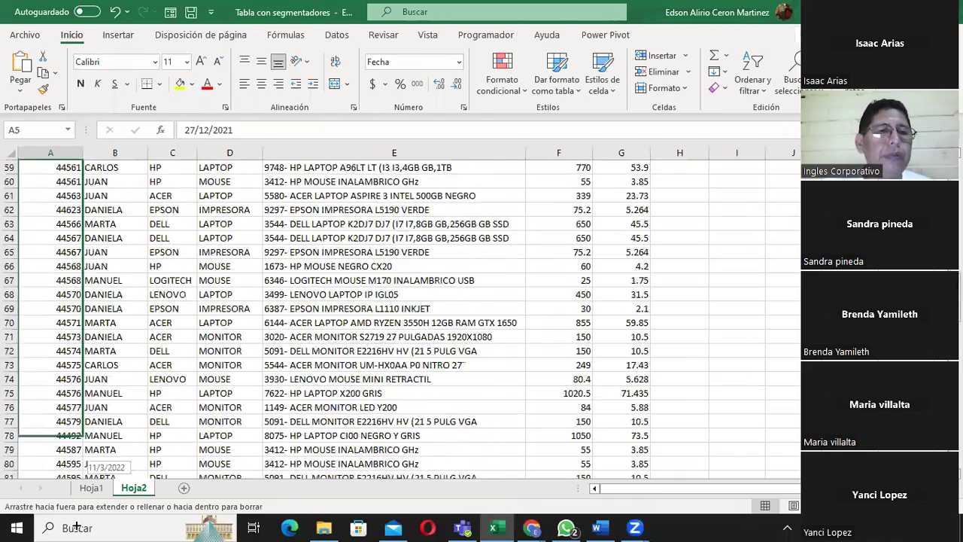
drag(76, 526, 73, 413)
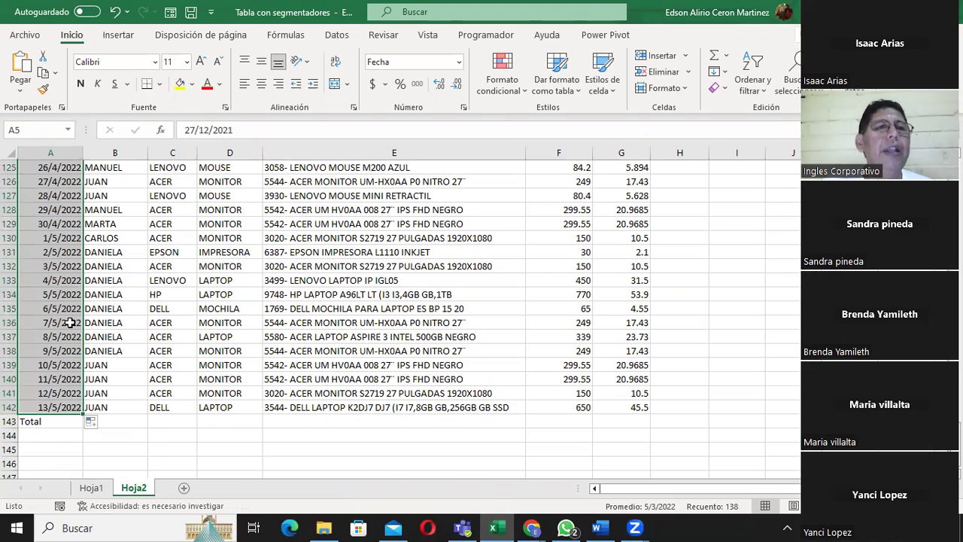
scroll(69, 321, up, 7)
scroll(69, 322, up, 4)
scroll(68, 321, up, 3)
scroll(68, 321, up, 10)
scroll(69, 321, up, 5)
scroll(68, 316, up, 5)
scroll(68, 316, up, 6)
scroll(68, 316, up, 2)
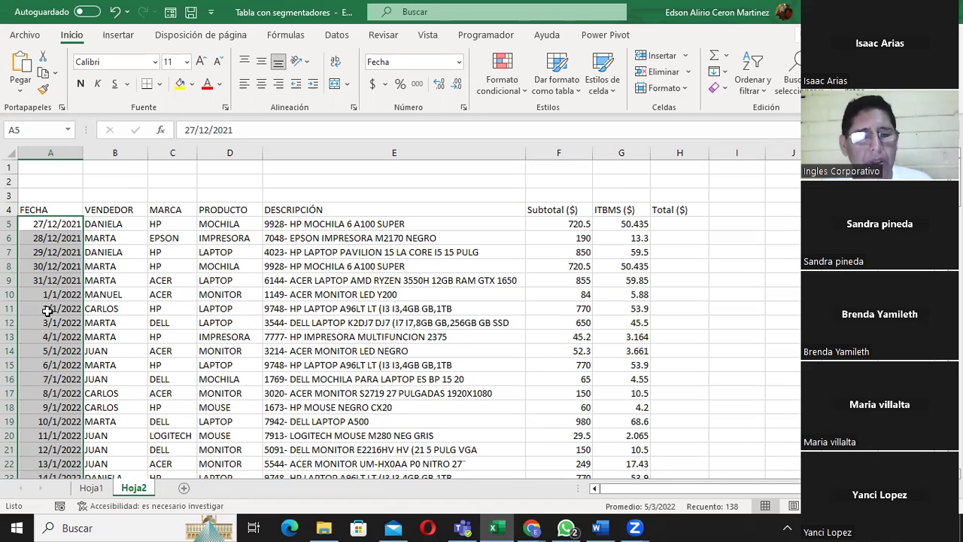
key(ctrl+z)
key(ctrl+z)
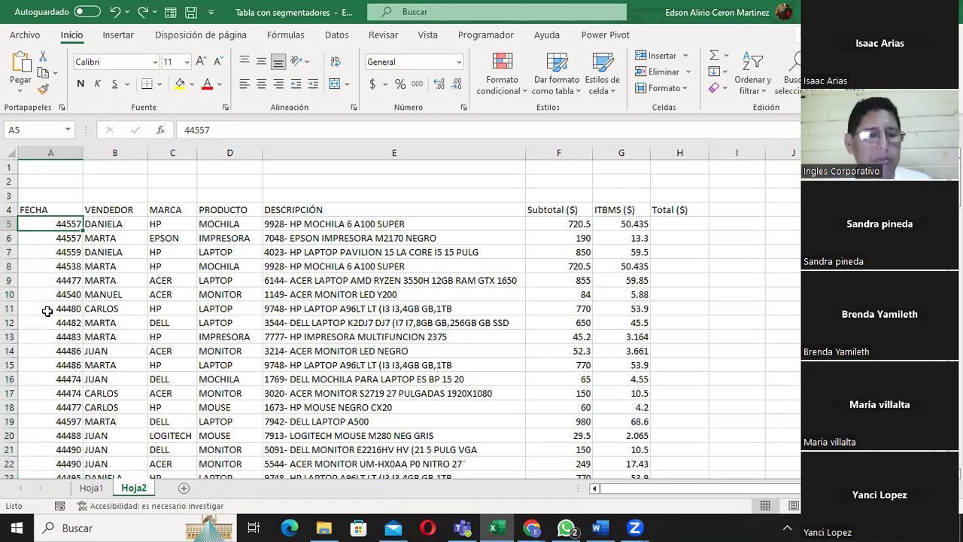
key(ctrl+shift+Down)
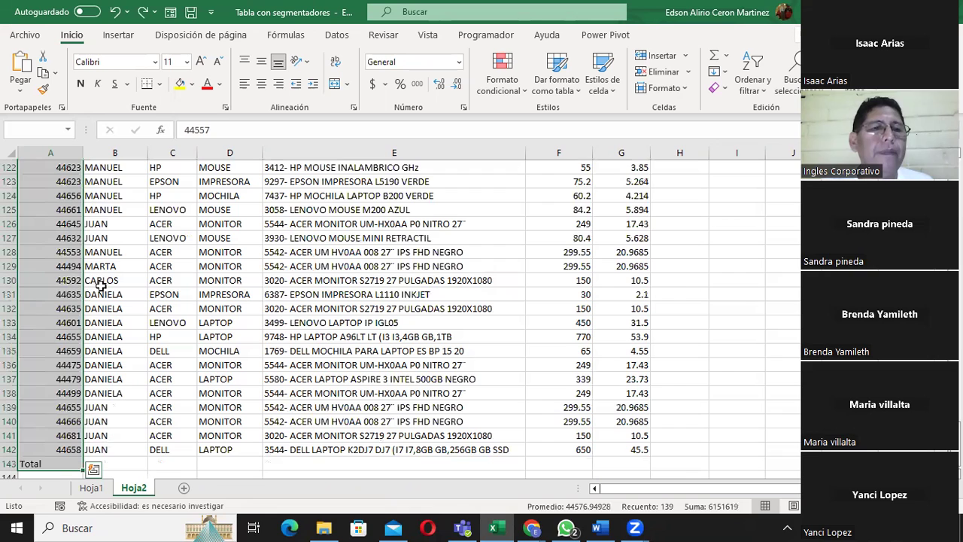
Apply Fecha corta to A5:A142 and check that the dates run through 7/4/2022
key(shift+Up)
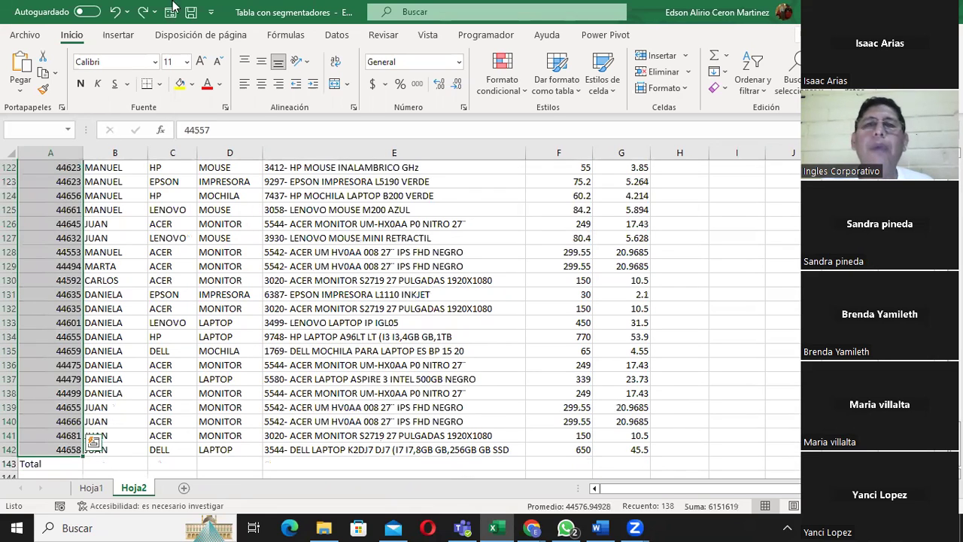
click(458, 62)
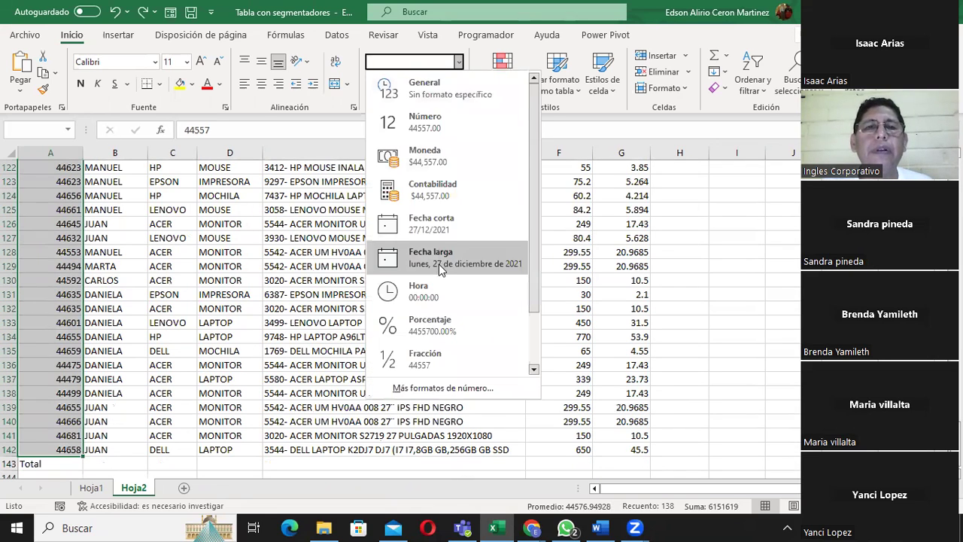
click(440, 223)
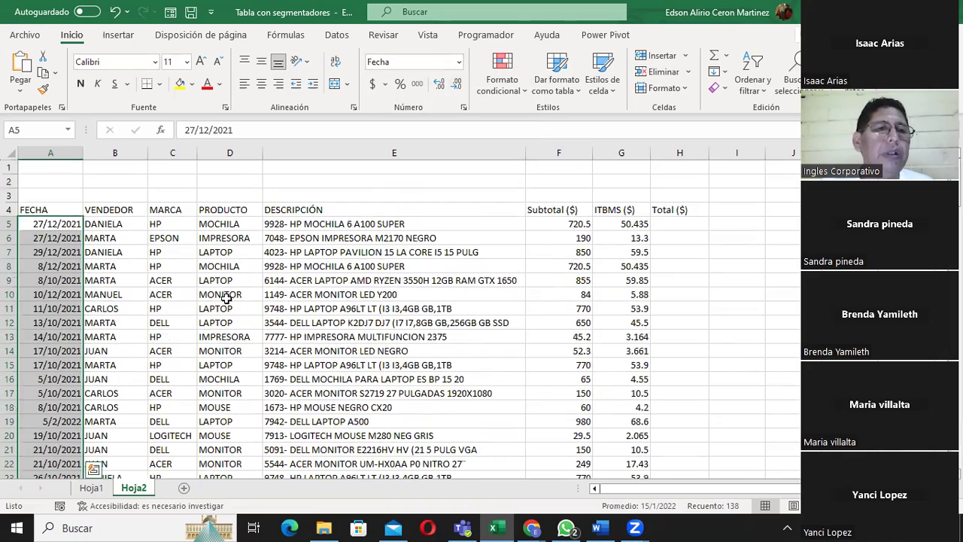
scroll(226, 299, down, 5)
scroll(227, 299, down, 6)
scroll(226, 298, down, 6)
scroll(226, 299, down, 6)
scroll(226, 299, down, 5)
scroll(227, 299, down, 4)
scroll(227, 298, down, 2)
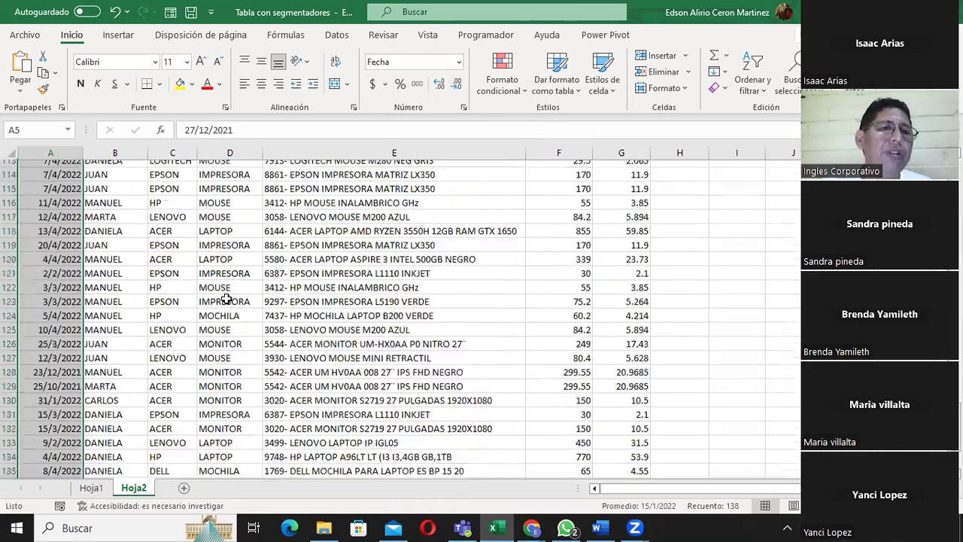
scroll(227, 298, down, 3)
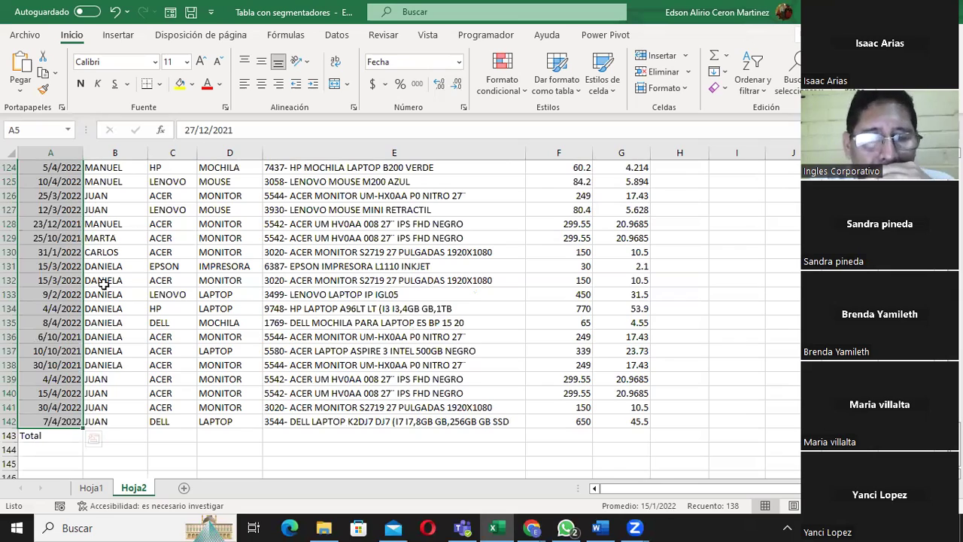
scroll(369, 301, up, 4)
scroll(375, 304, up, 5)
scroll(377, 305, up, 2)
scroll(377, 305, up, 6)
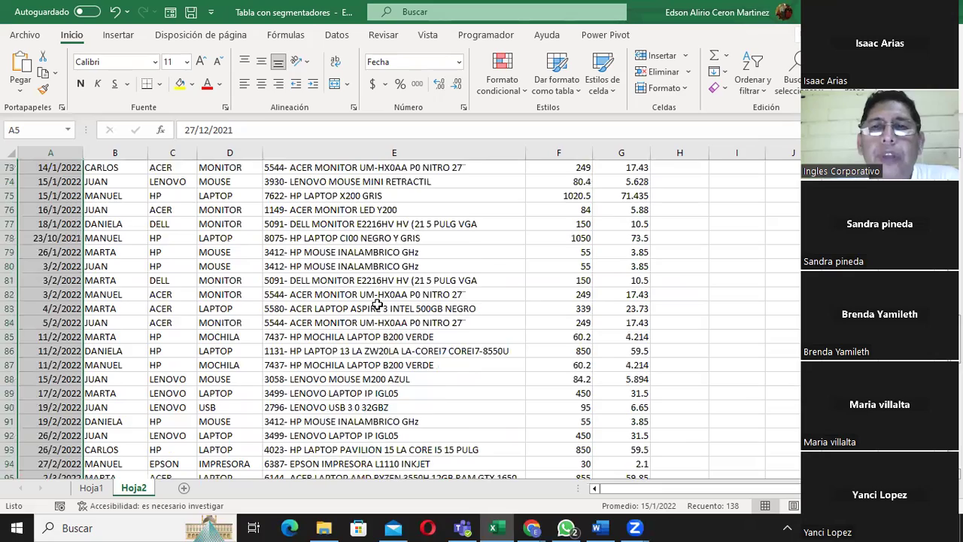
scroll(377, 304, up, 4)
scroll(377, 304, up, 6)
scroll(377, 305, up, 4)
scroll(377, 305, up, 4)
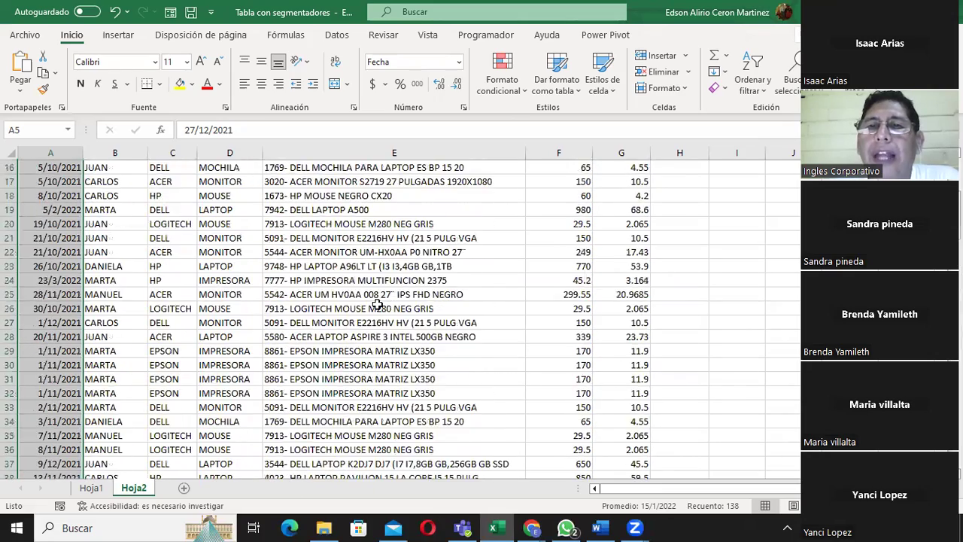
scroll(377, 304, up, 5)
click(684, 219)
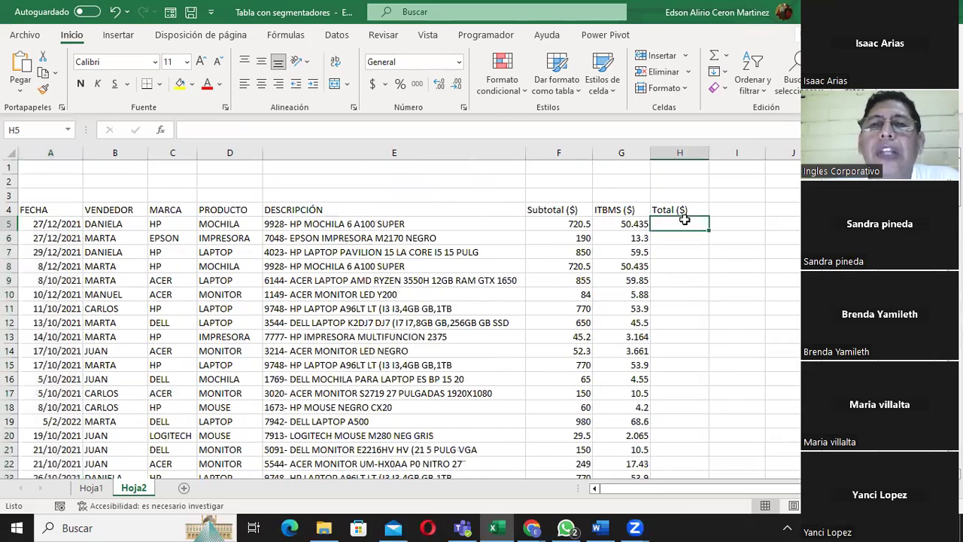
click(566, 228)
click(639, 223)
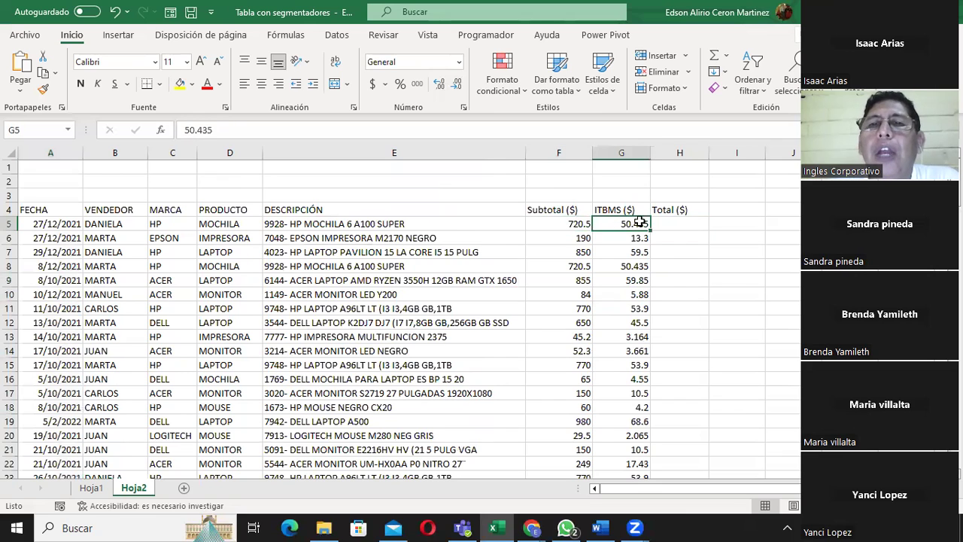
click(678, 220)
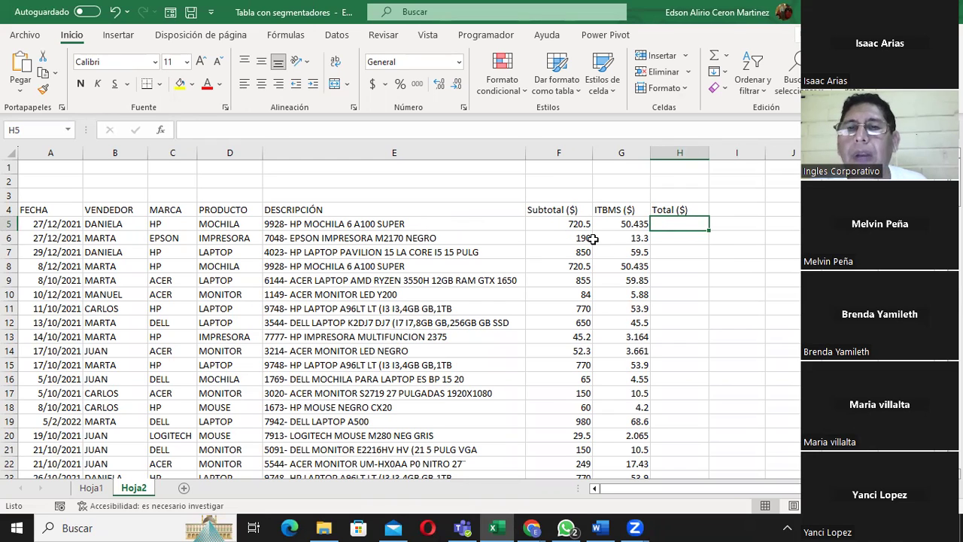
click(574, 224)
click(609, 224)
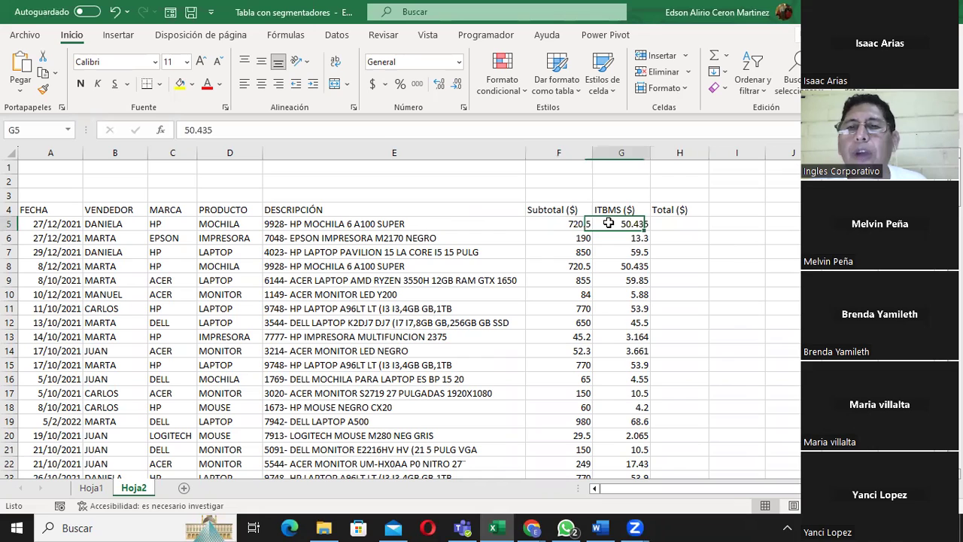
click(558, 228)
click(625, 223)
click(679, 223)
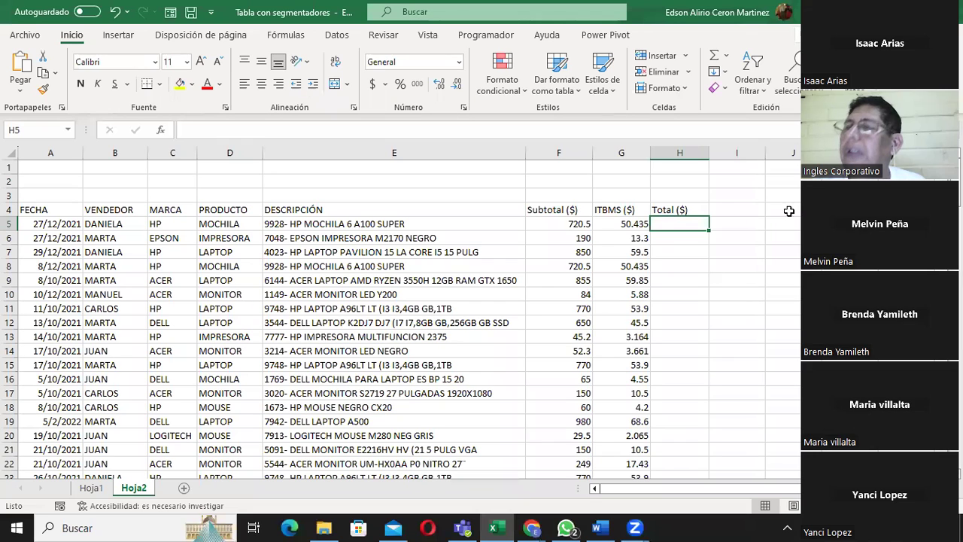
click(532, 528)
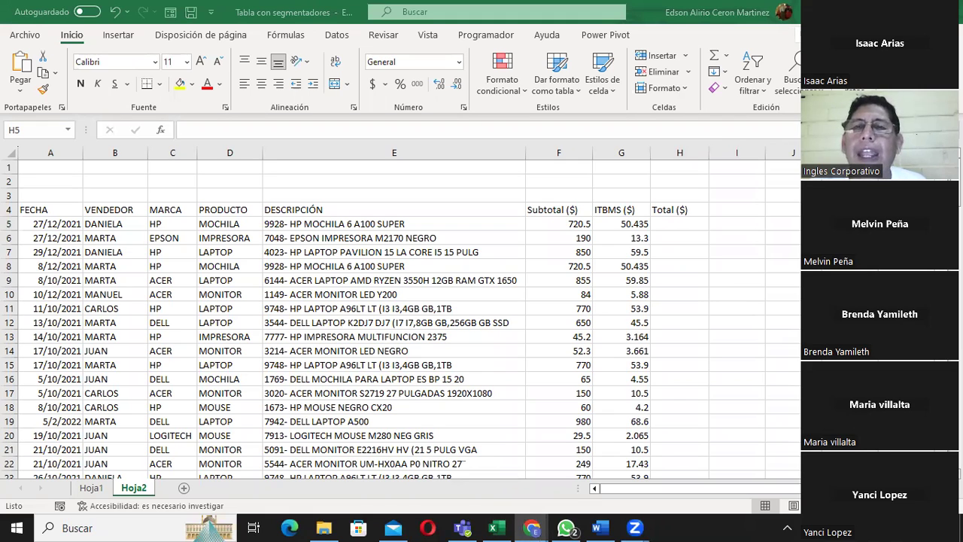
click(675, 223)
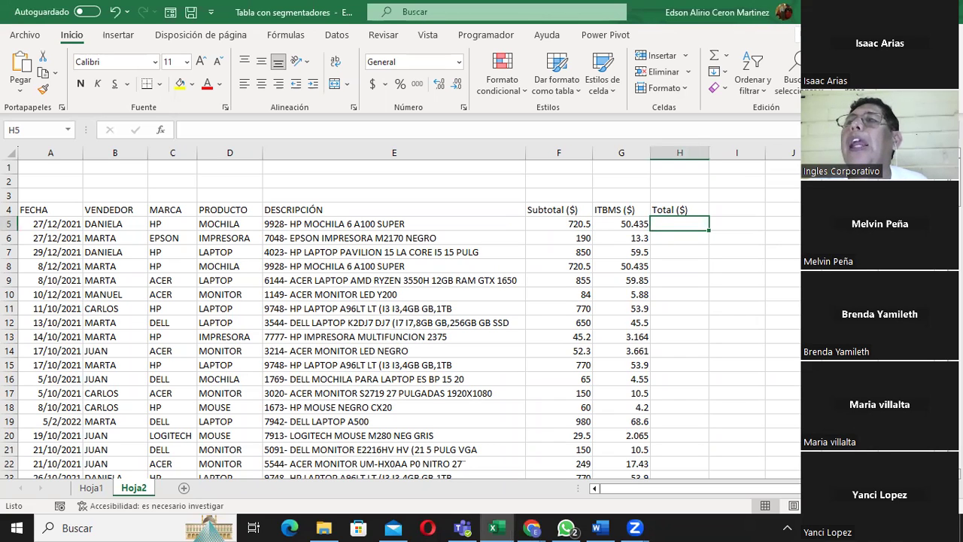
click(531, 528)
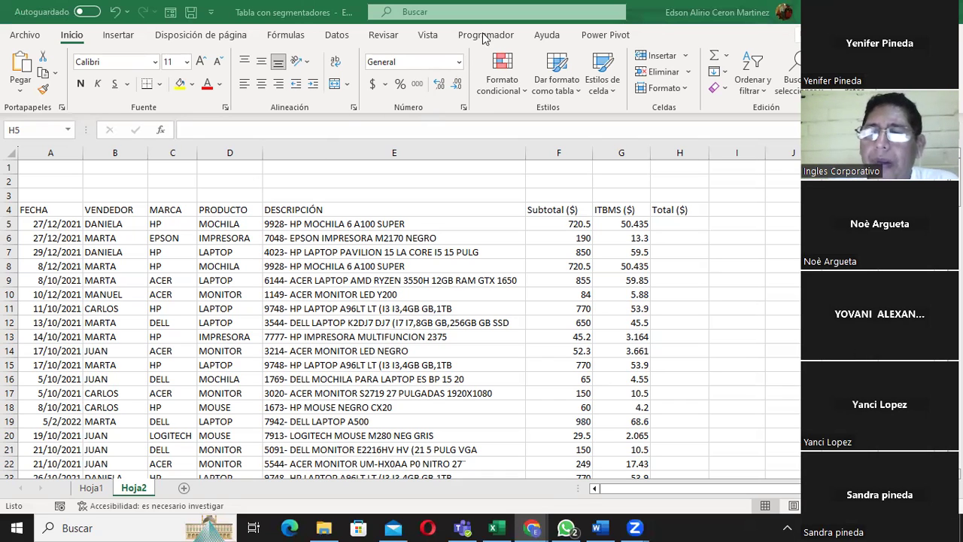
Convert A4:H143 into a table with headers via Insertar > Tabla
key(alt+Tab)
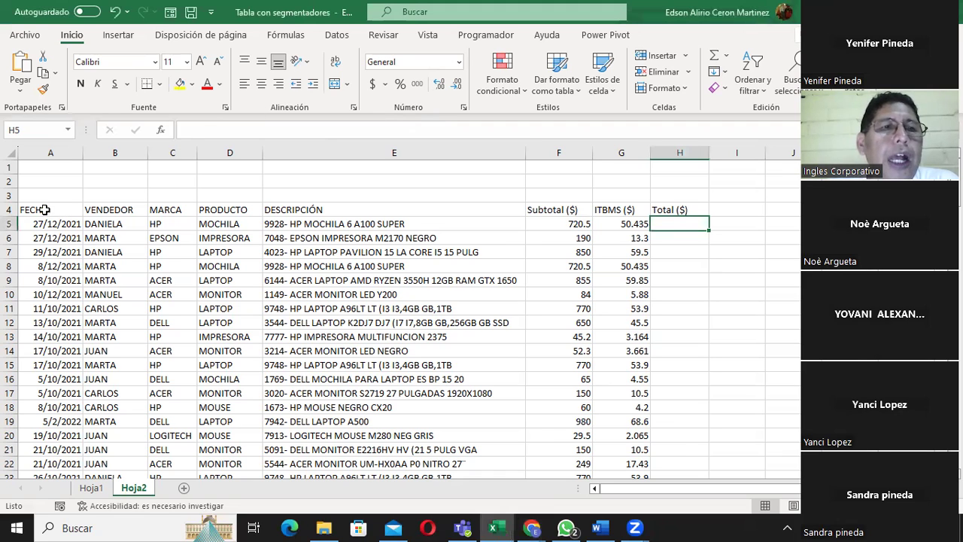
click(45, 210)
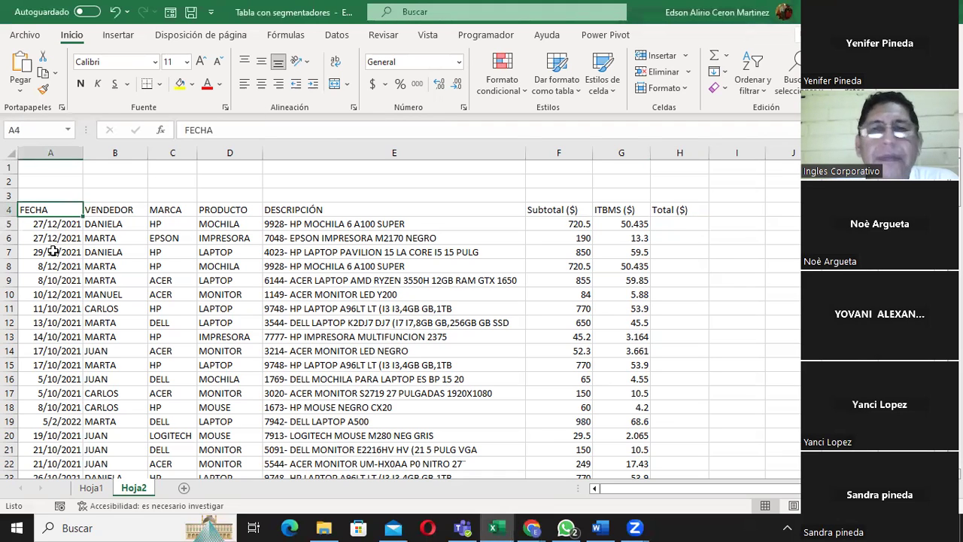
click(118, 35)
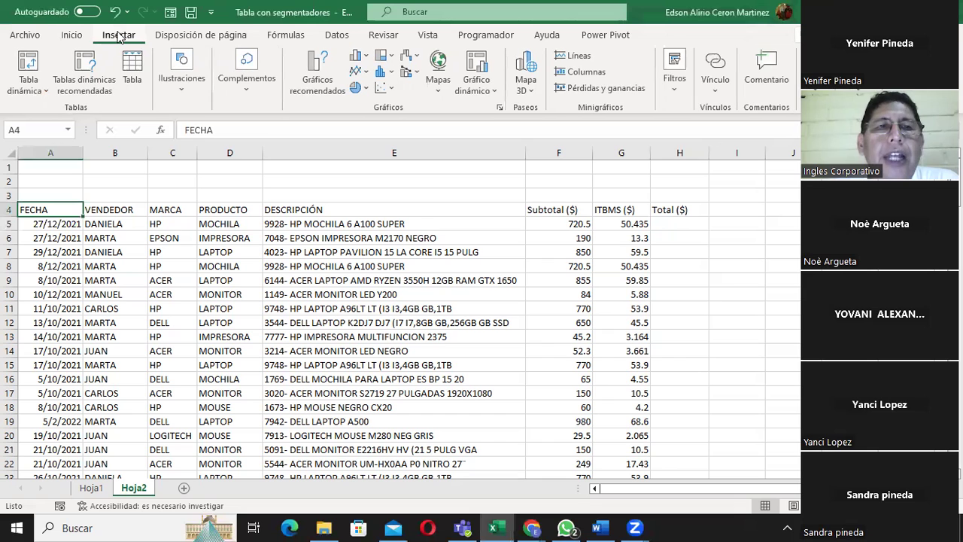
click(139, 71)
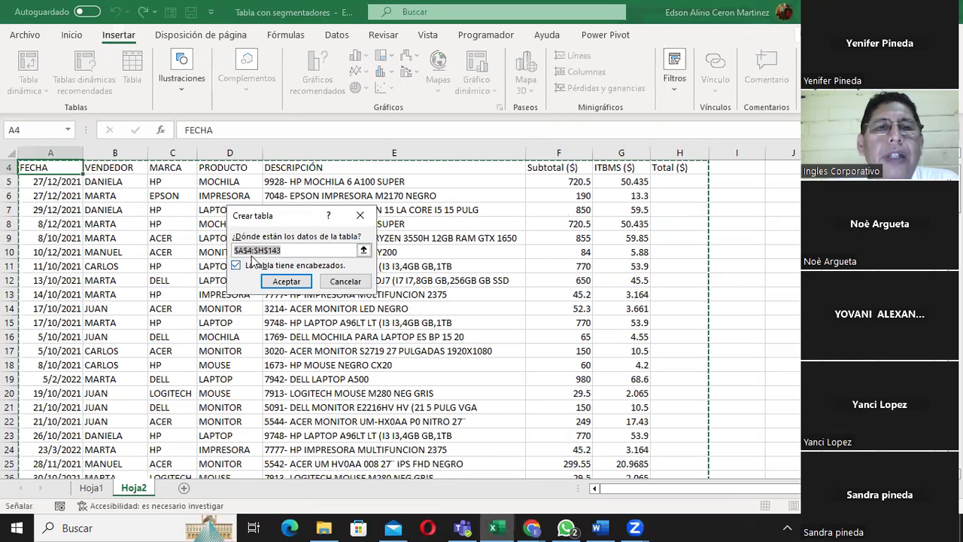
click(286, 281)
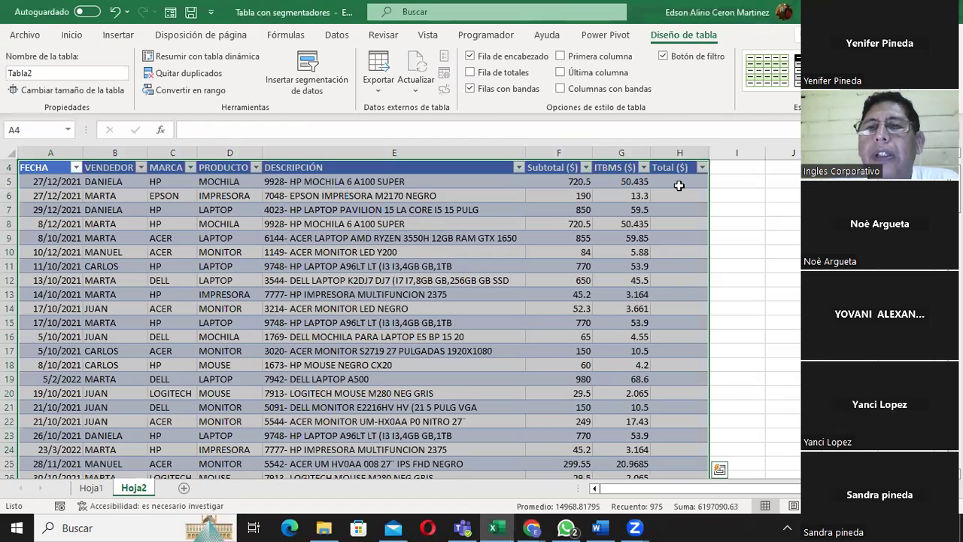
click(686, 183)
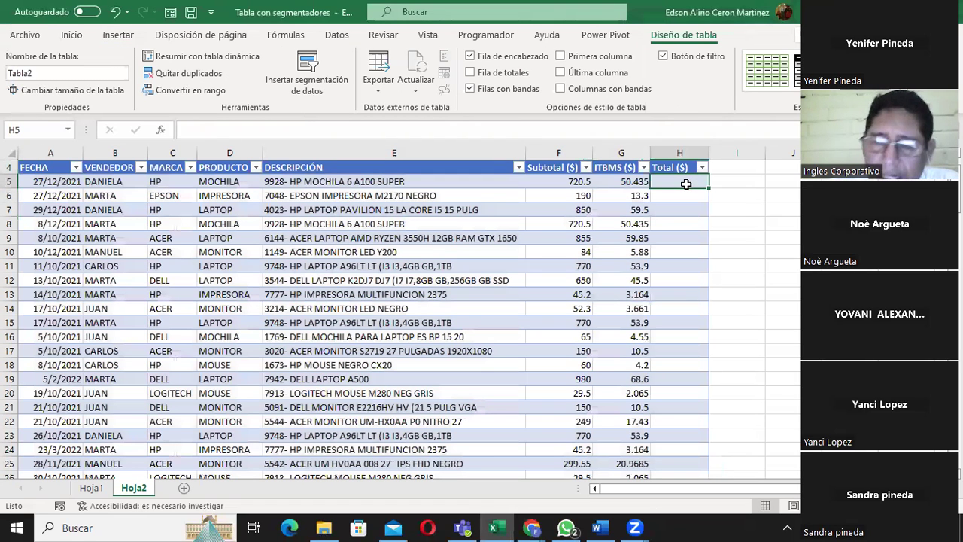
Enter =(F5+G5) in H5 so each row's Total is Subtotal plus ITBMS
text(=()
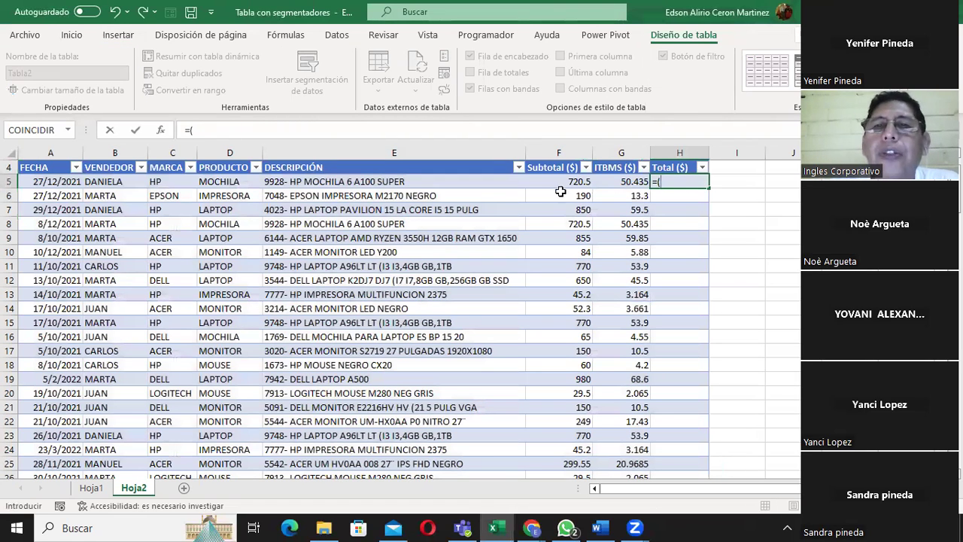
click(551, 182)
text(+)
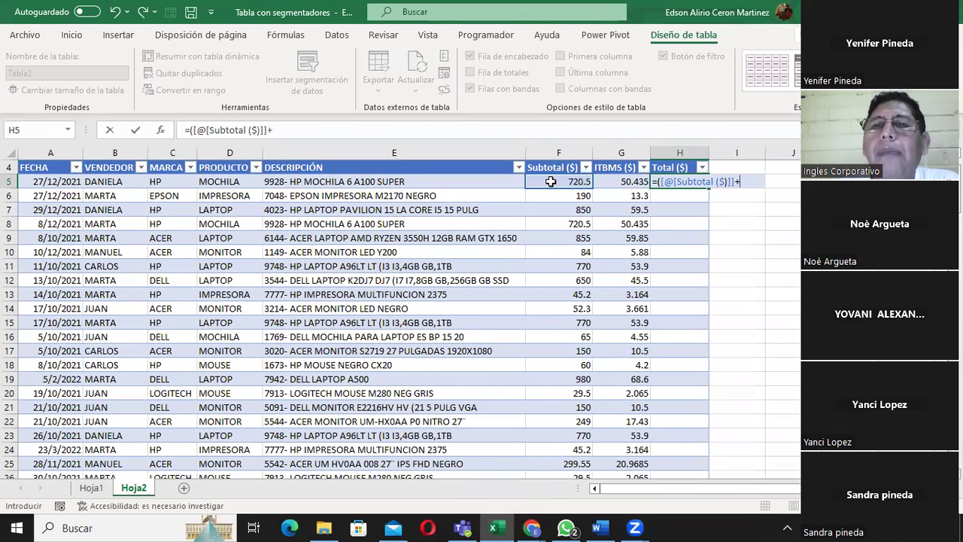
click(616, 182)
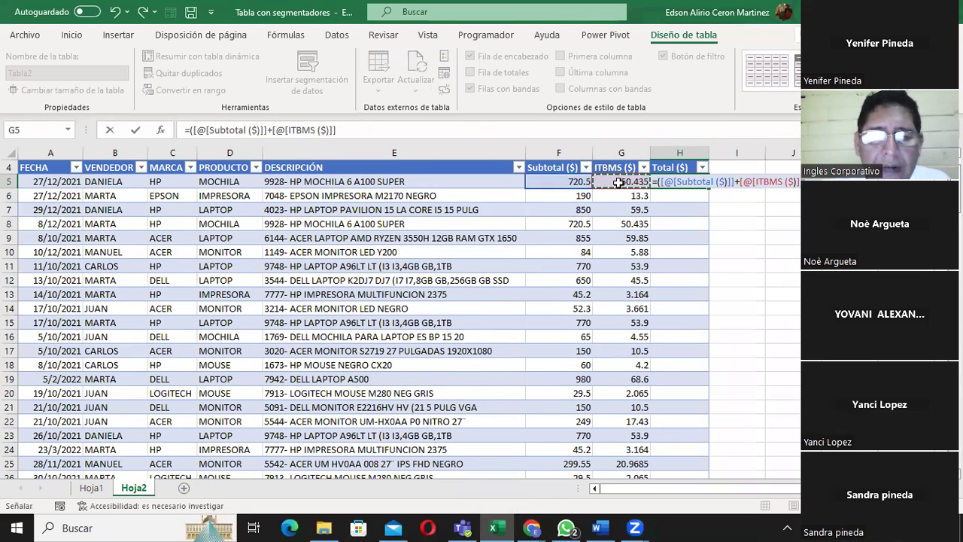
text())
key(Return)
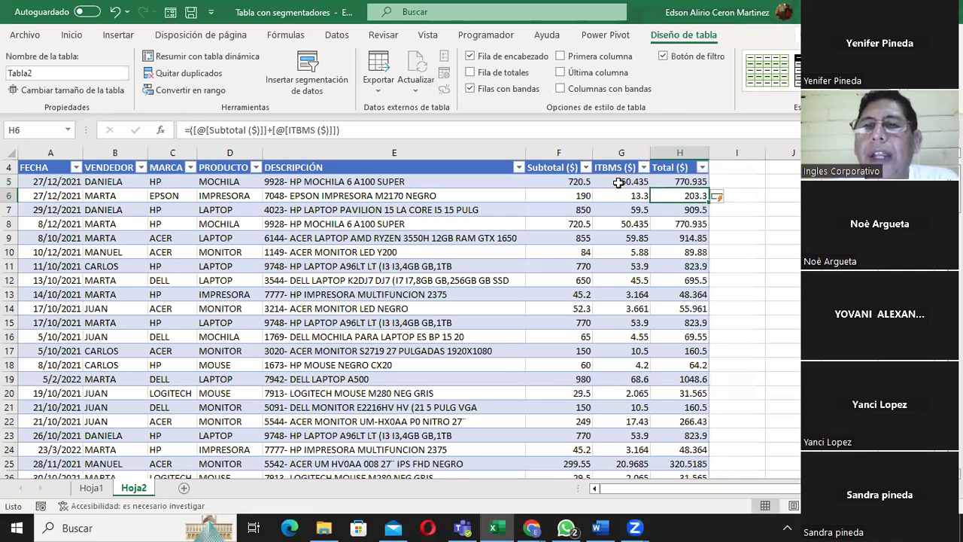
Select the Subtotal, ITBMS and Total values F5:H142 for number formatting
scroll(794, 271, up, 1)
scroll(794, 270, up, 1)
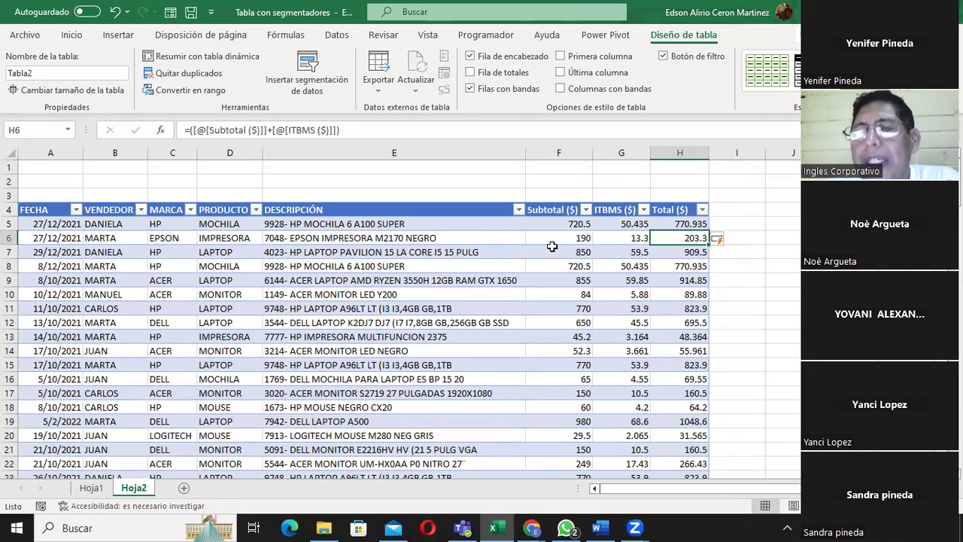
mouse_move(560, 226)
mouse_down()
mouse_move(668, 440)
mouse_move(669, 524)
mouse_up()
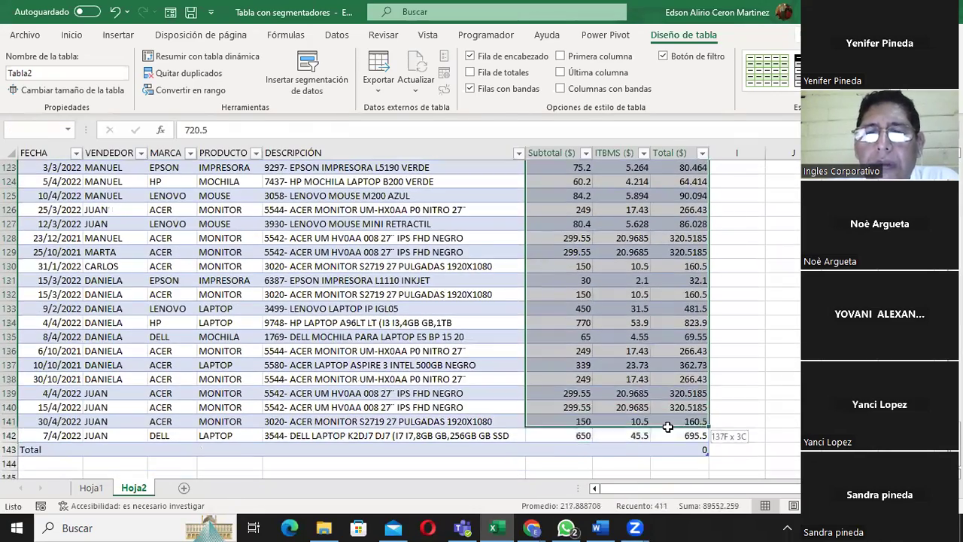
drag(669, 524, 671, 435)
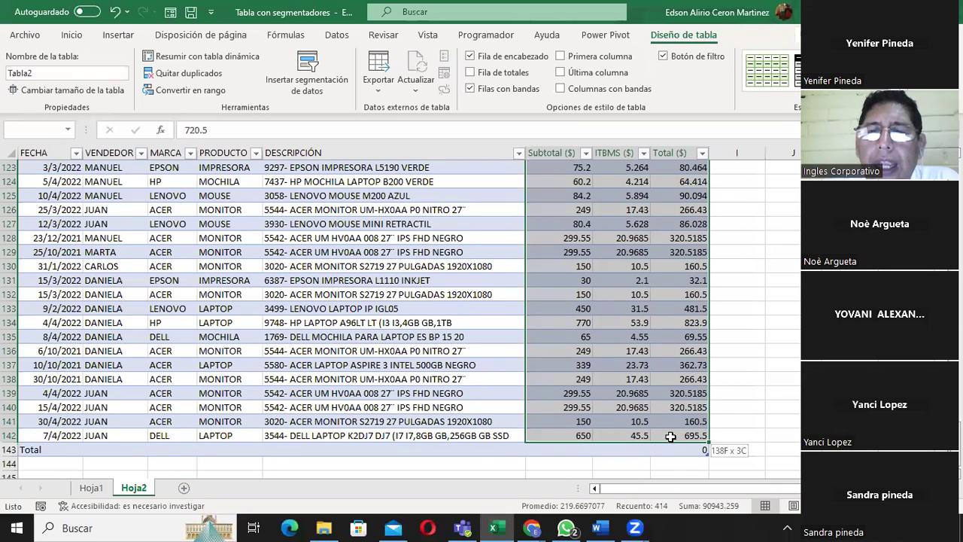
click(70, 35)
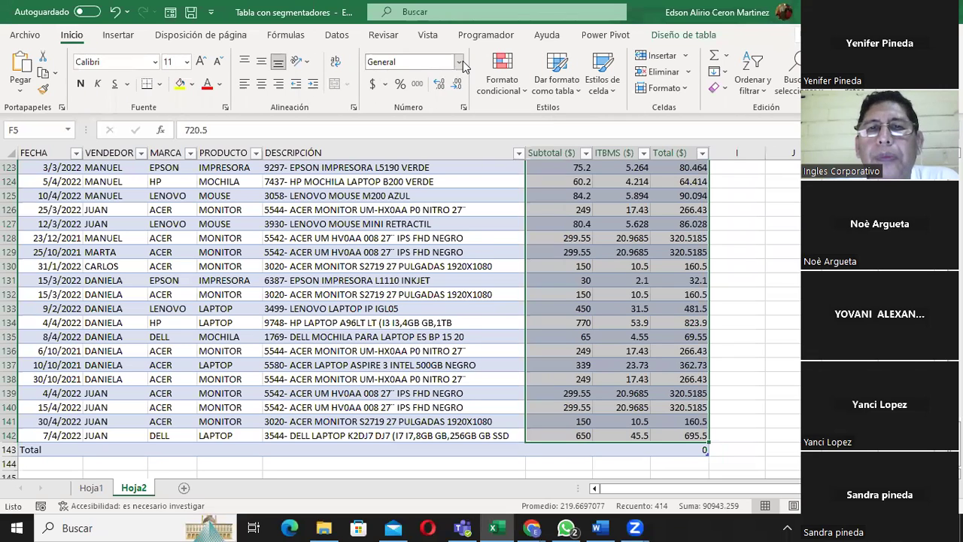
click(460, 63)
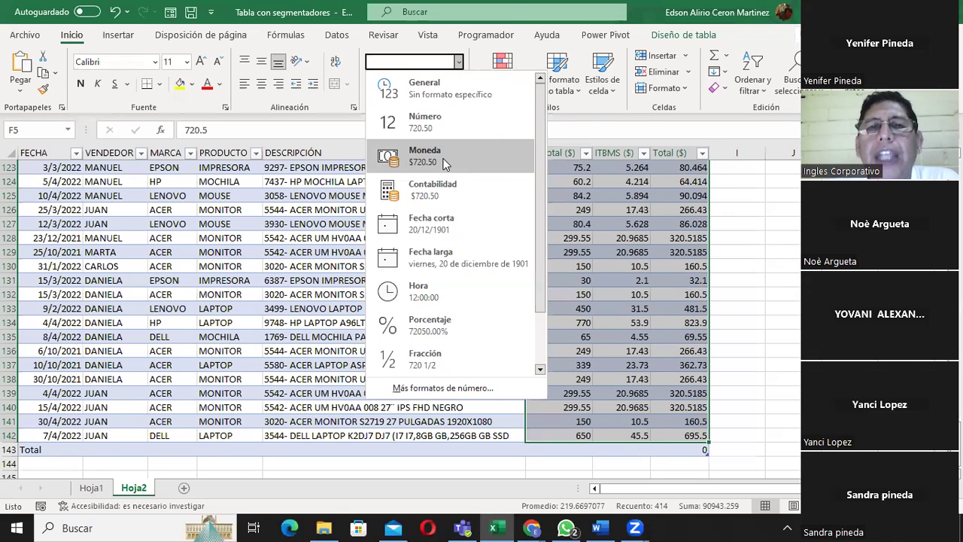
Apply Contabilidad format to the Subtotal, ITBMS and Total columns
click(451, 194)
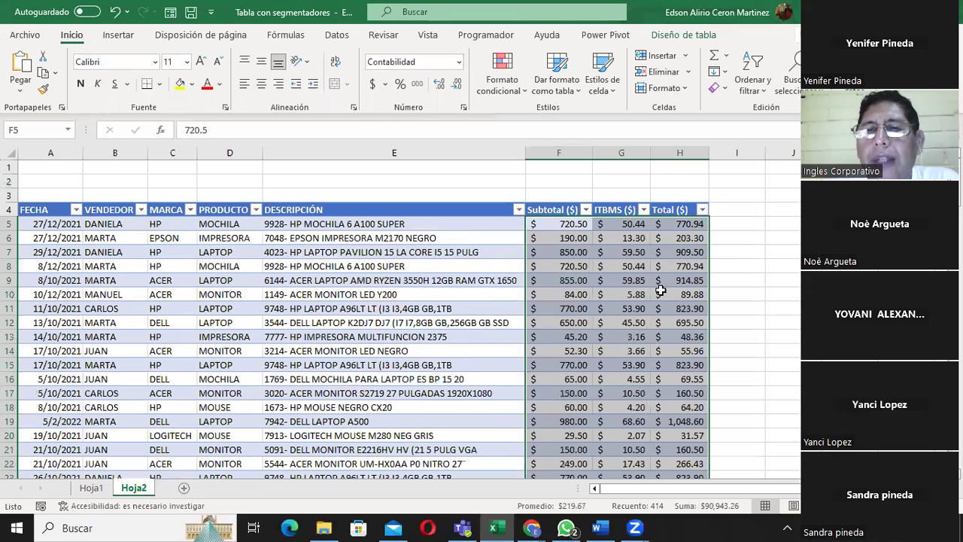
click(792, 238)
click(597, 250)
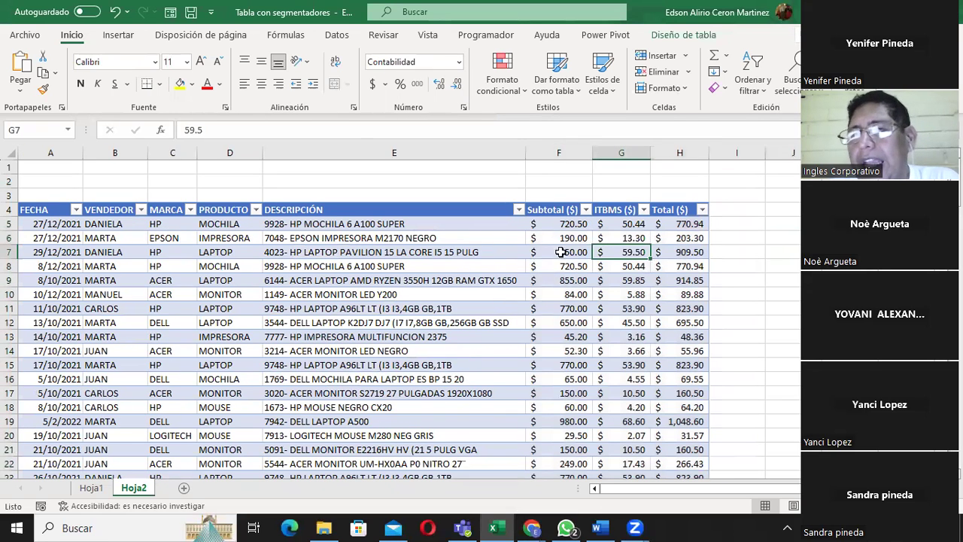
Insert MARCA, PRODUCTO and DESCRIPCIÓN slicers for Tabla2 from Diseño de tabla
click(675, 37)
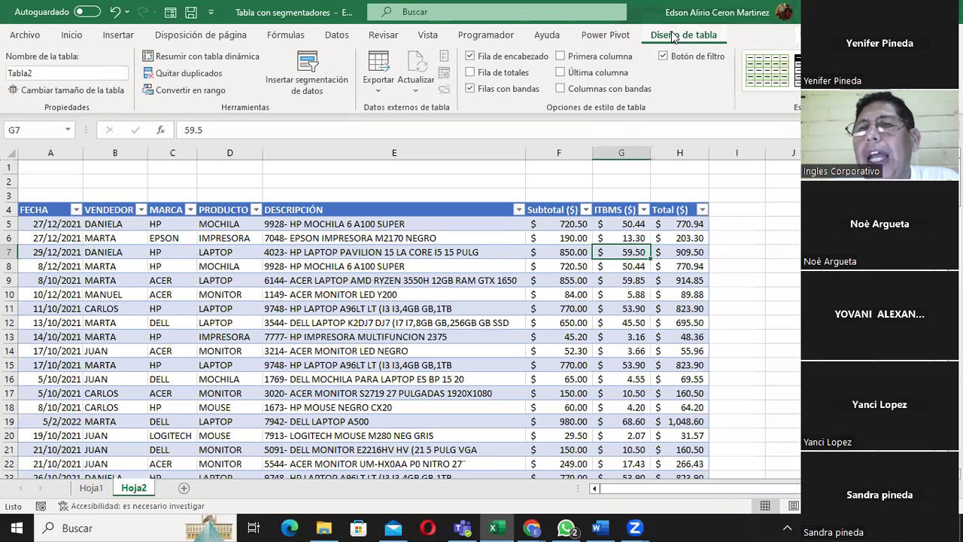
click(312, 73)
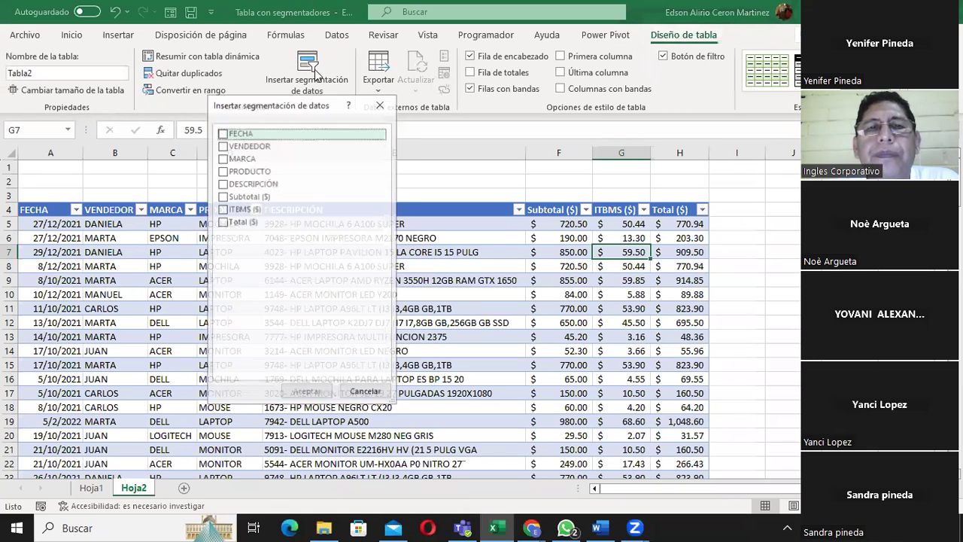
click(222, 158)
click(222, 171)
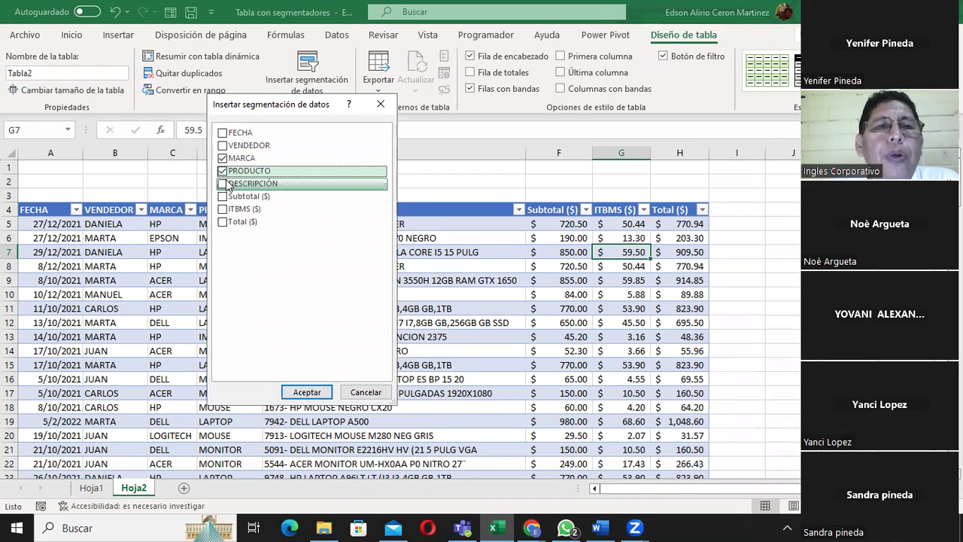
click(222, 183)
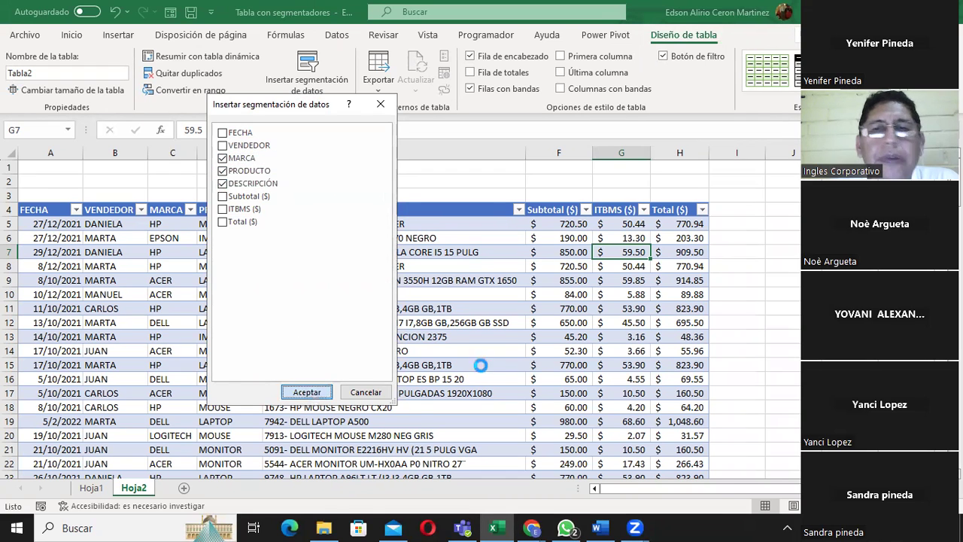
click(307, 392)
Move the DESCRIPCIÓN, PRODUCTO and MARCA slicers off the table to the right
mouse_move(519, 273)
mouse_down()
mouse_move(835, 230)
mouse_move(816, 209)
mouse_up()
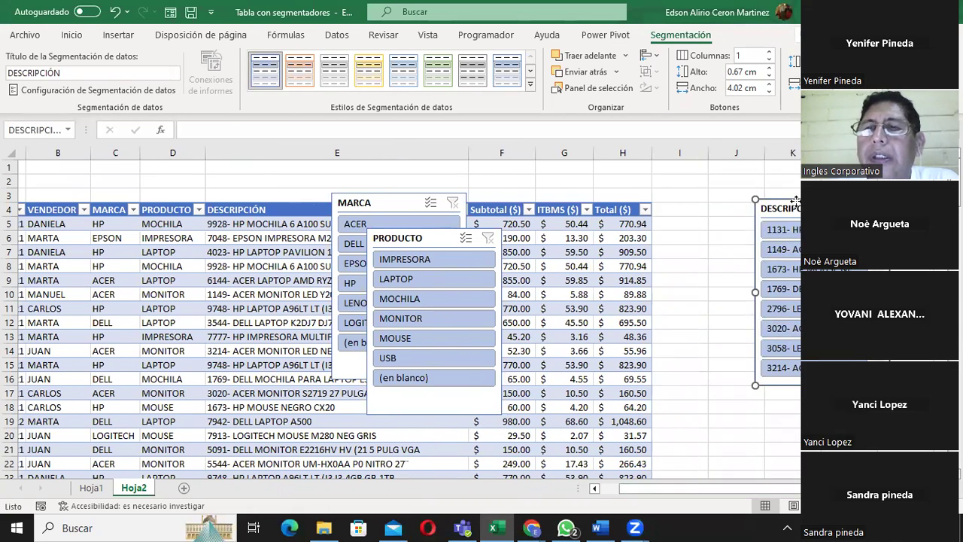
drag(793, 204, 835, 203)
mouse_move(419, 238)
mouse_down()
mouse_move(672, 234)
mouse_move(787, 208)
mouse_up()
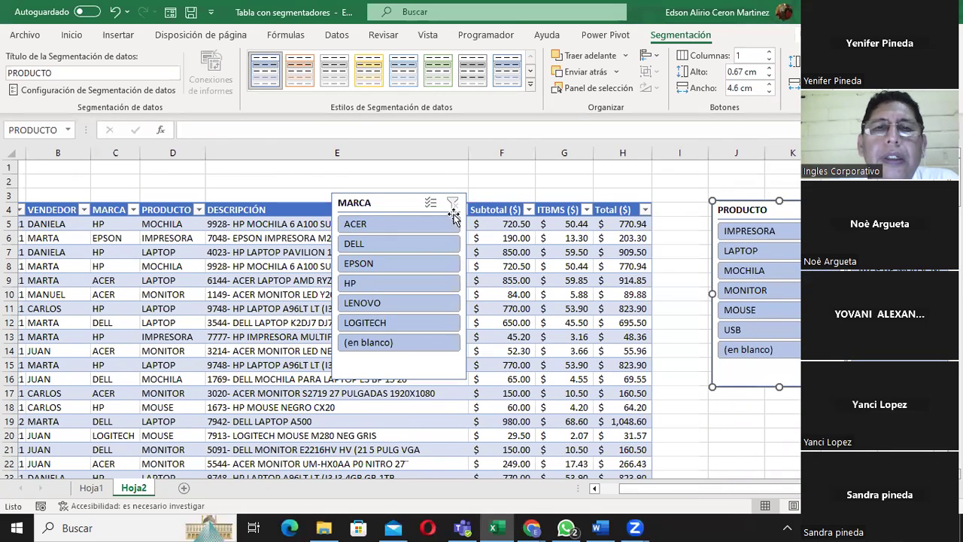
drag(371, 203, 691, 393)
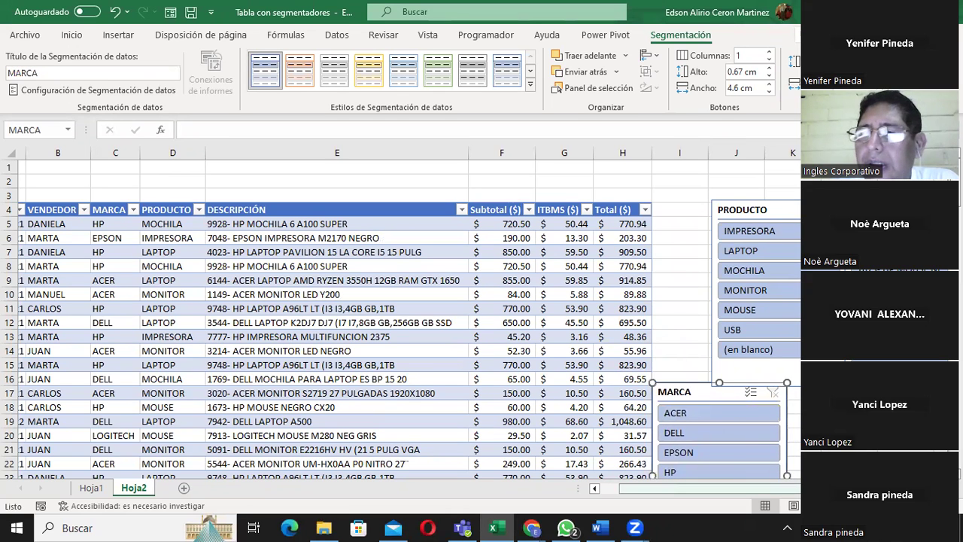
scroll(369, 207, right, 3)
scroll(369, 207, right, 3)
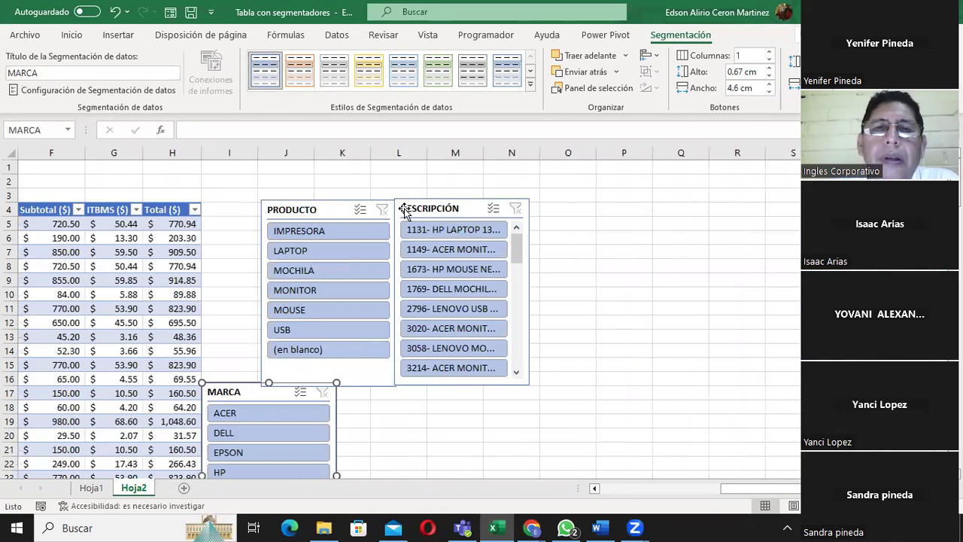
Arrange MARCA at column I with PRODUCTO and DESCRIPCIÓN next to it in one row
drag(436, 208, 713, 212)
drag(337, 208, 579, 211)
mouse_move(264, 383)
mouse_down()
mouse_move(260, 213)
mouse_move(276, 204)
mouse_up()
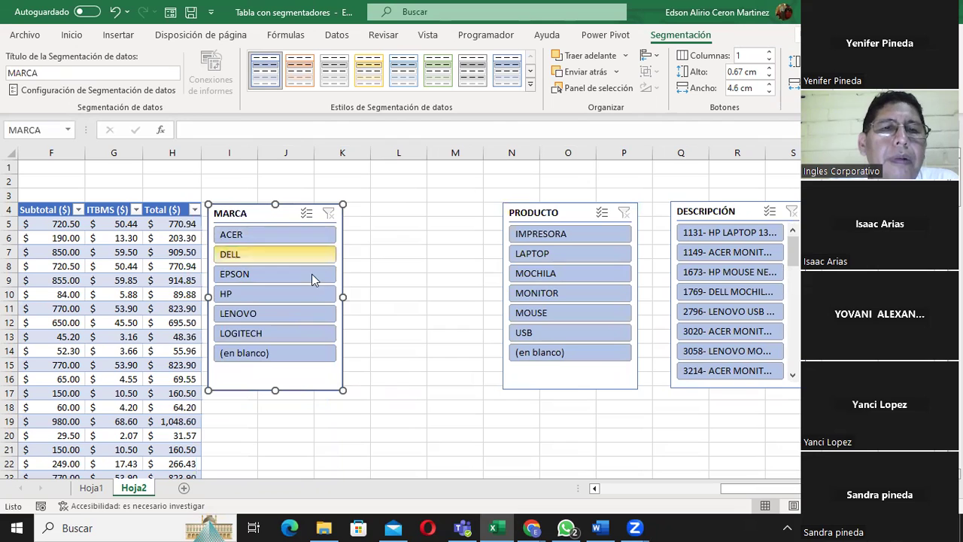
drag(530, 218, 370, 220)
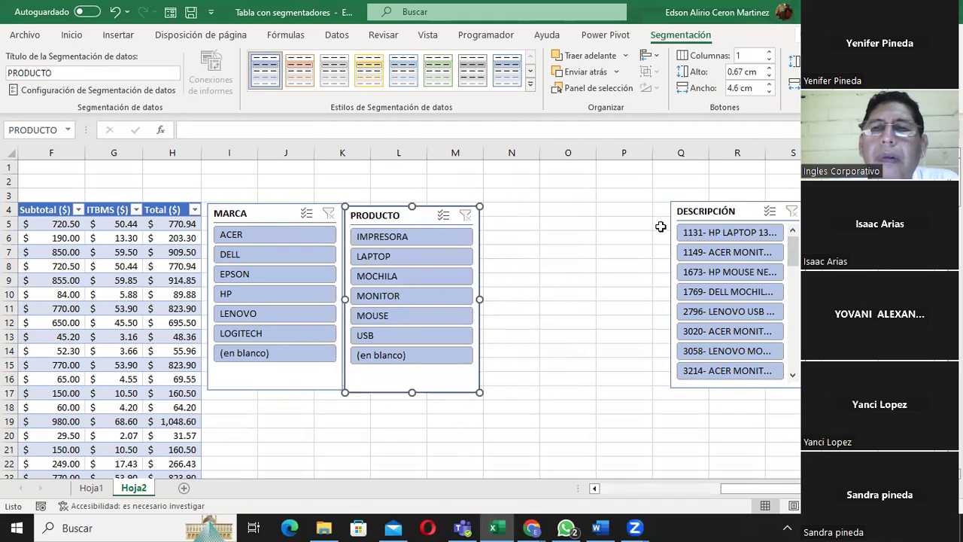
drag(685, 214, 472, 213)
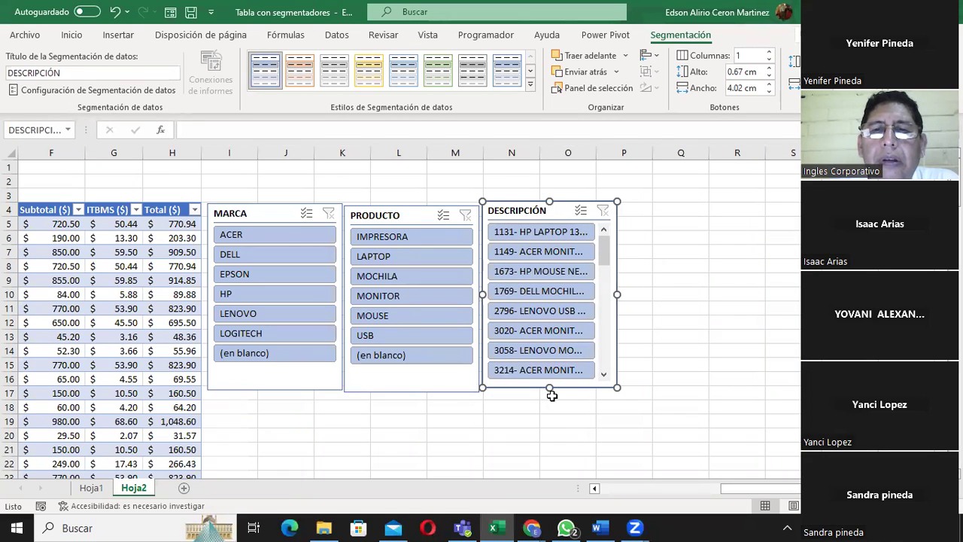
Make the DESCRIPCIÓN slicer taller by extending its bottom edge
drag(550, 388, 549, 481)
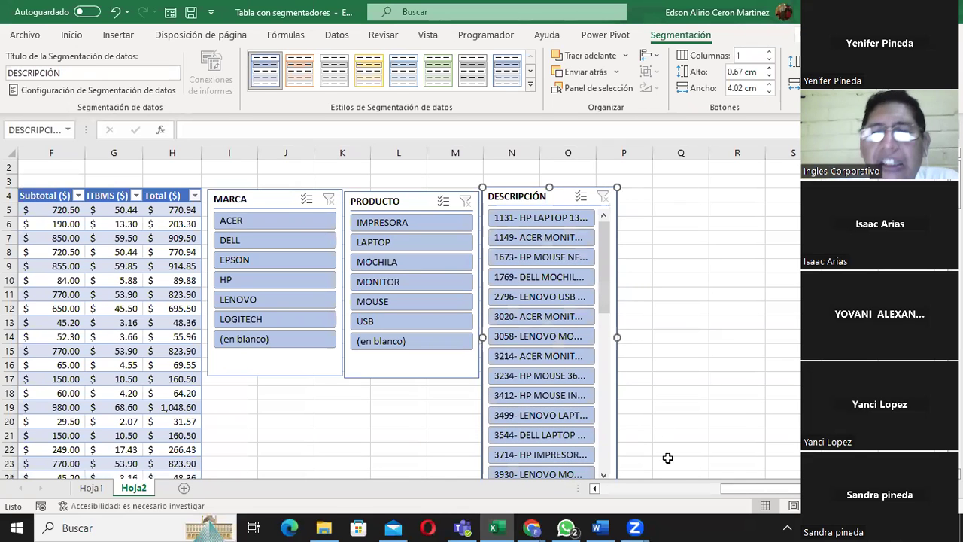
drag(754, 488, 641, 492)
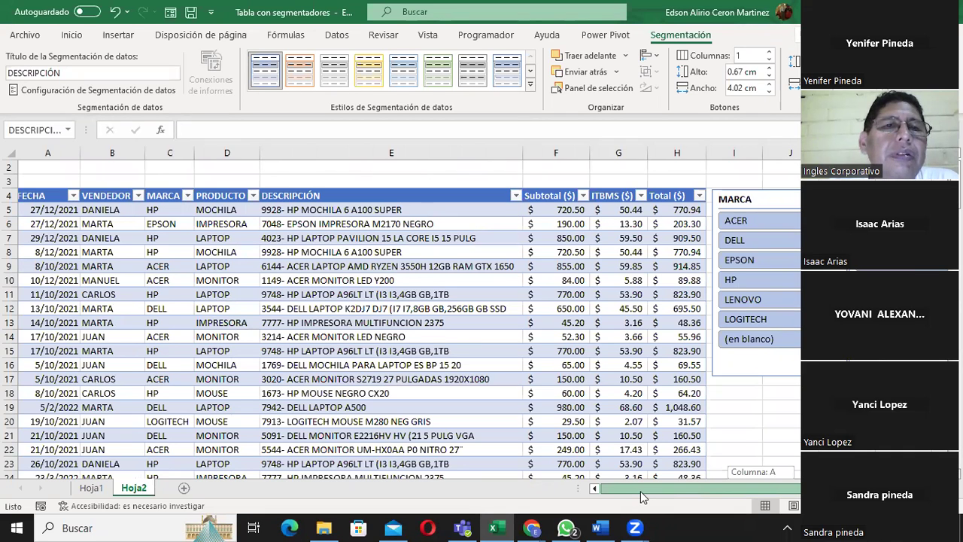
drag(642, 495, 705, 489)
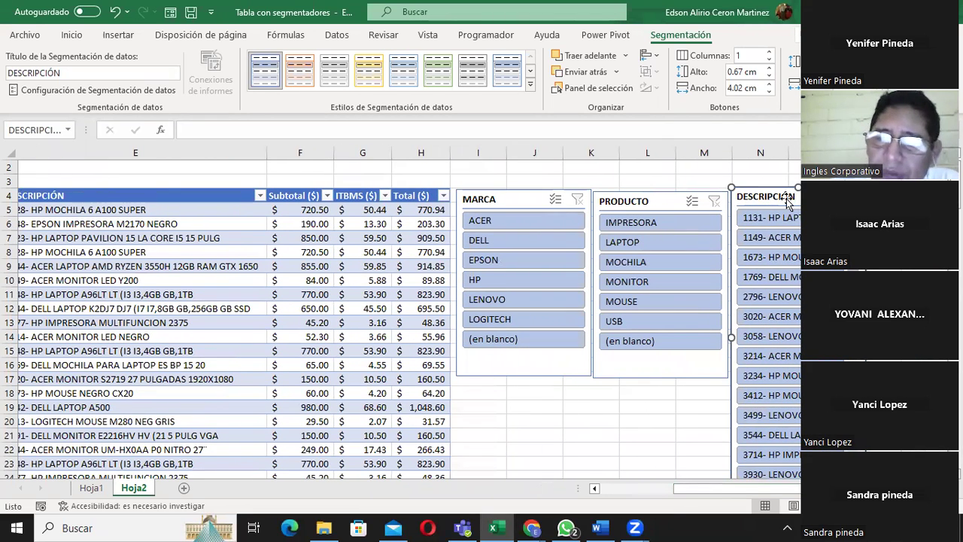
Delete the DESCRIPCIÓN slicer, then filter the table by ACER, DELL and EPSON in turn
key(Delete)
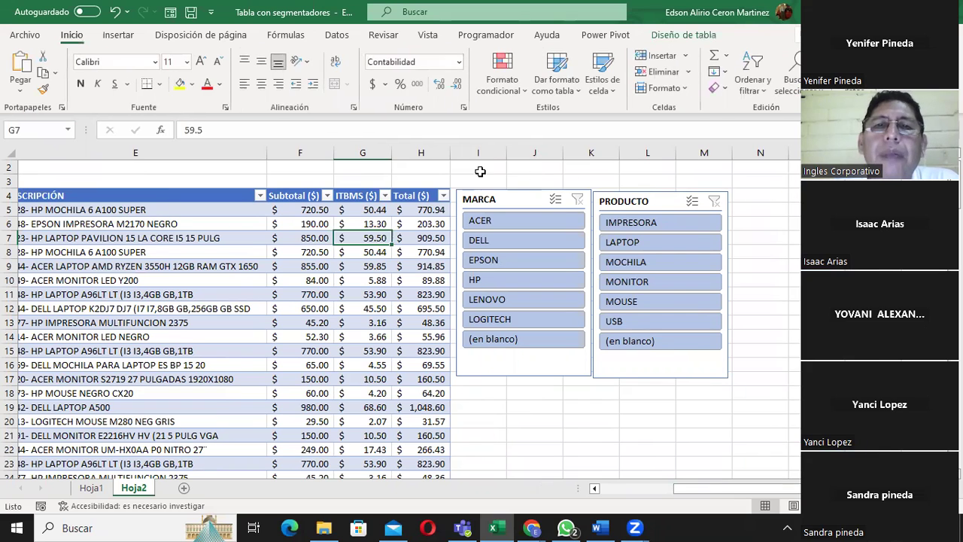
click(481, 221)
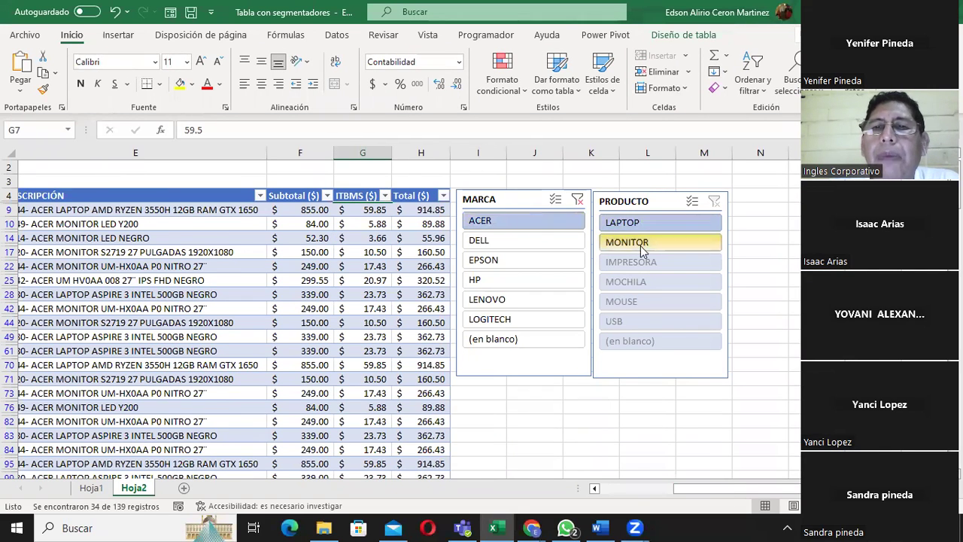
click(518, 239)
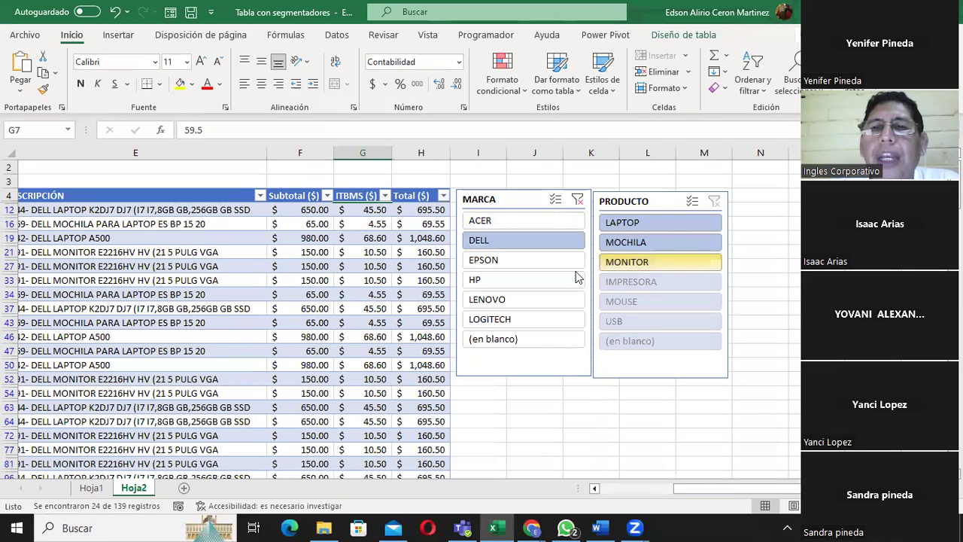
click(507, 258)
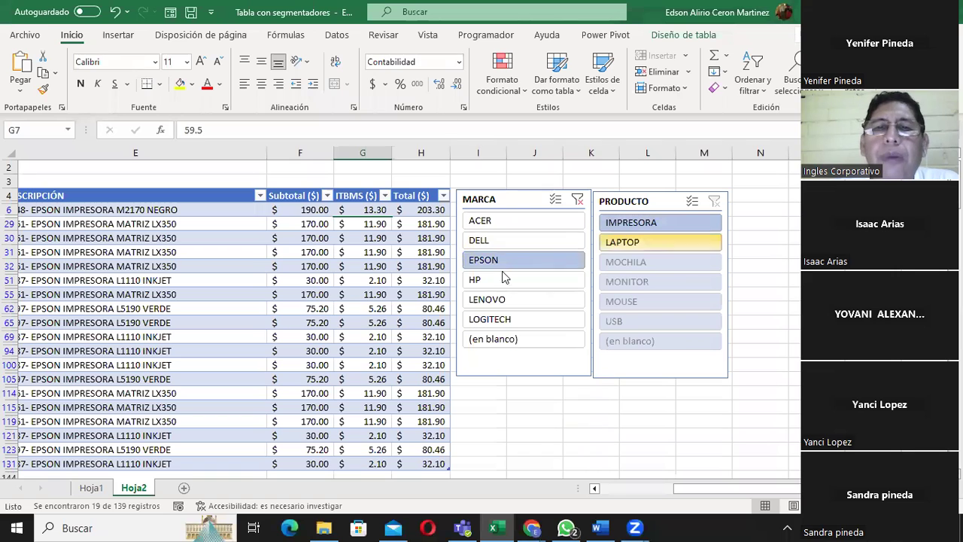
Continue filtering by HP, LENOVO and LOGITECH, ending on the (en blanco) brand
click(479, 280)
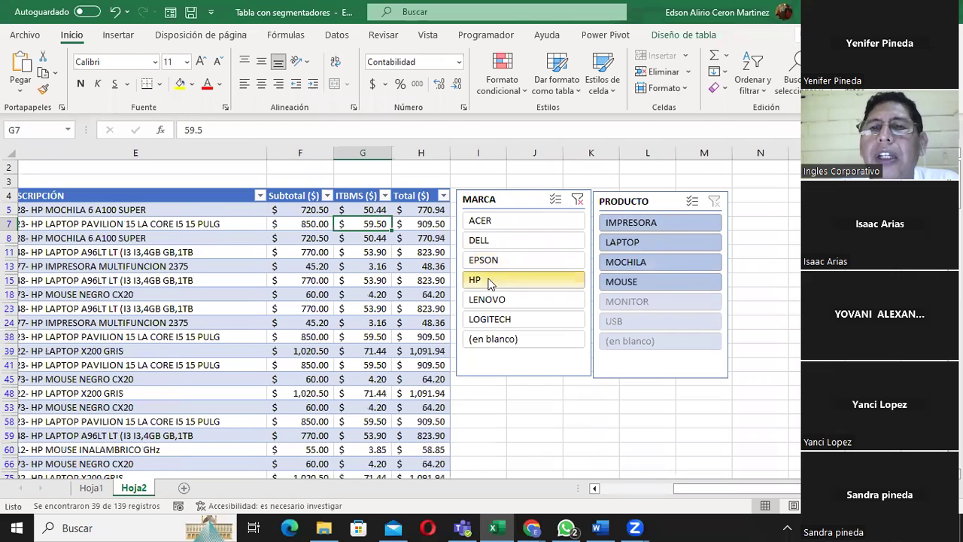
click(492, 301)
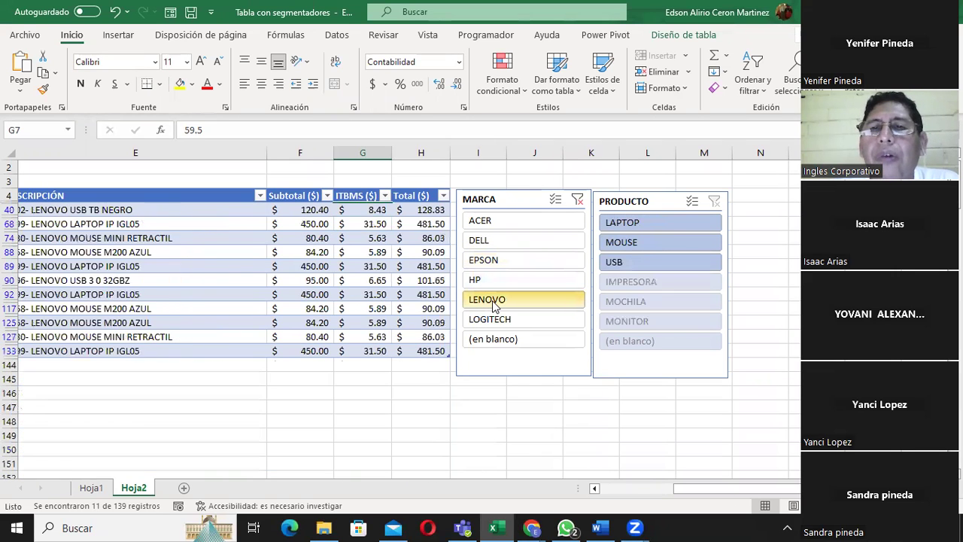
click(497, 319)
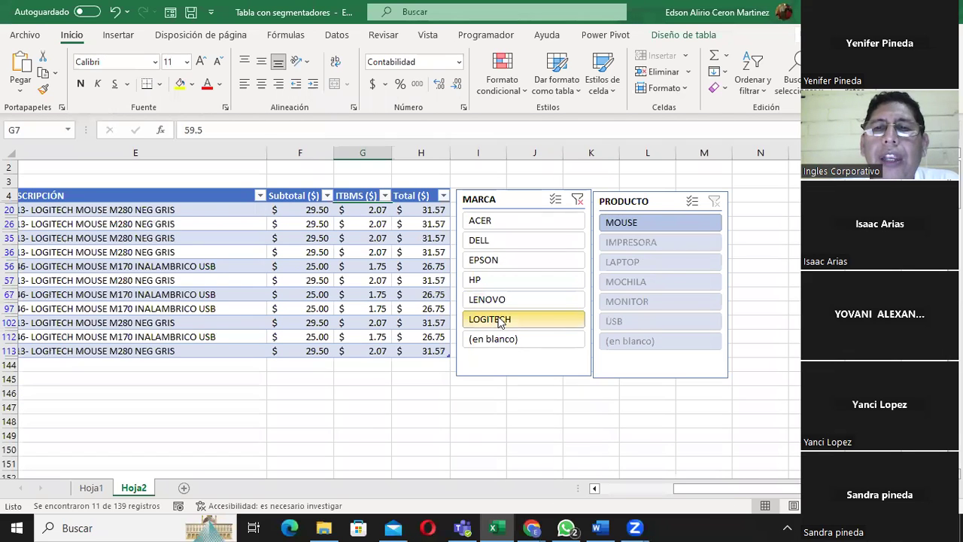
click(505, 342)
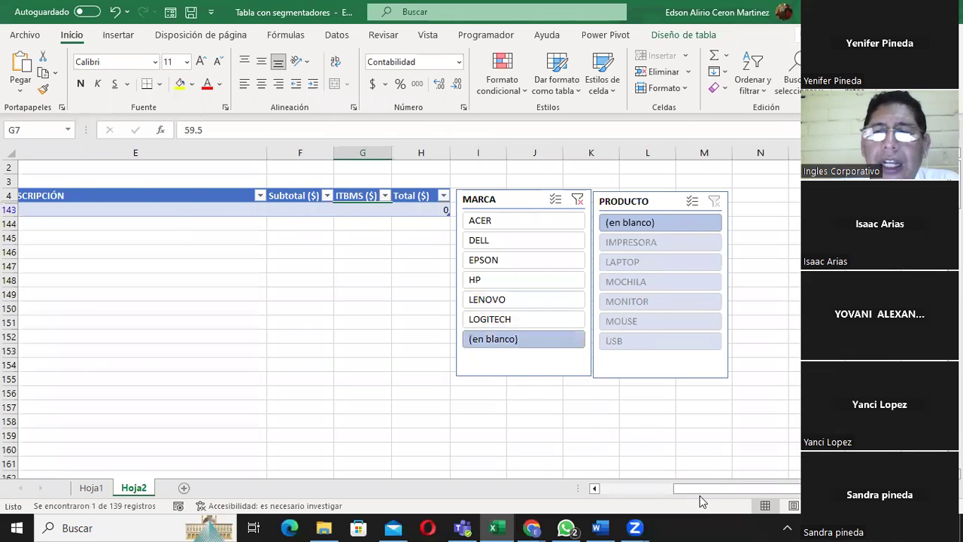
drag(686, 490, 591, 494)
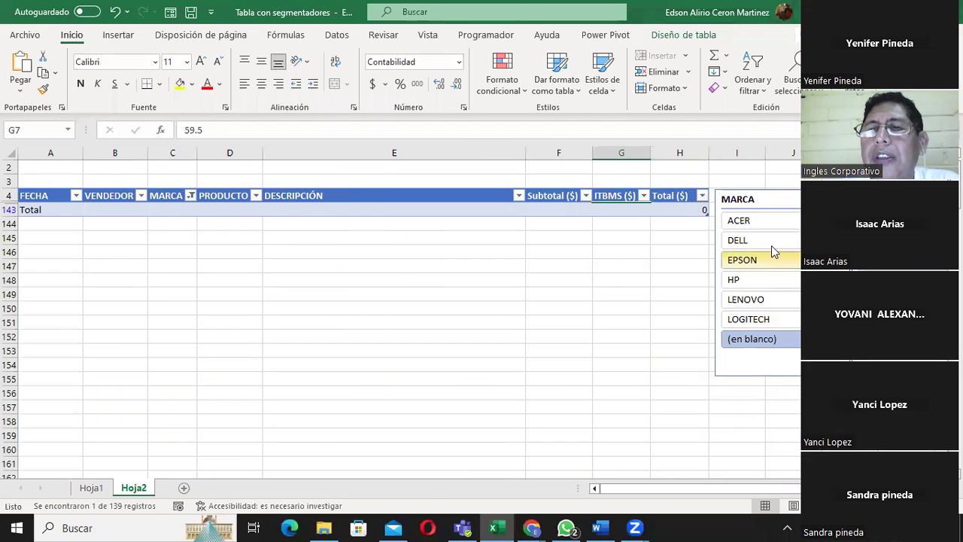
drag(752, 488, 784, 488)
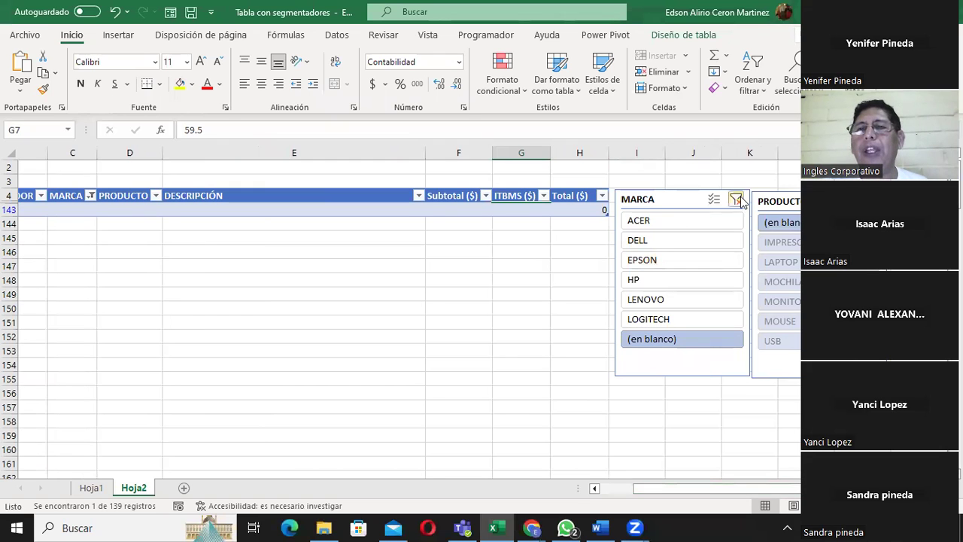
Clear the MARCA slicer filter so all rows show, then switch to Chrome
click(735, 199)
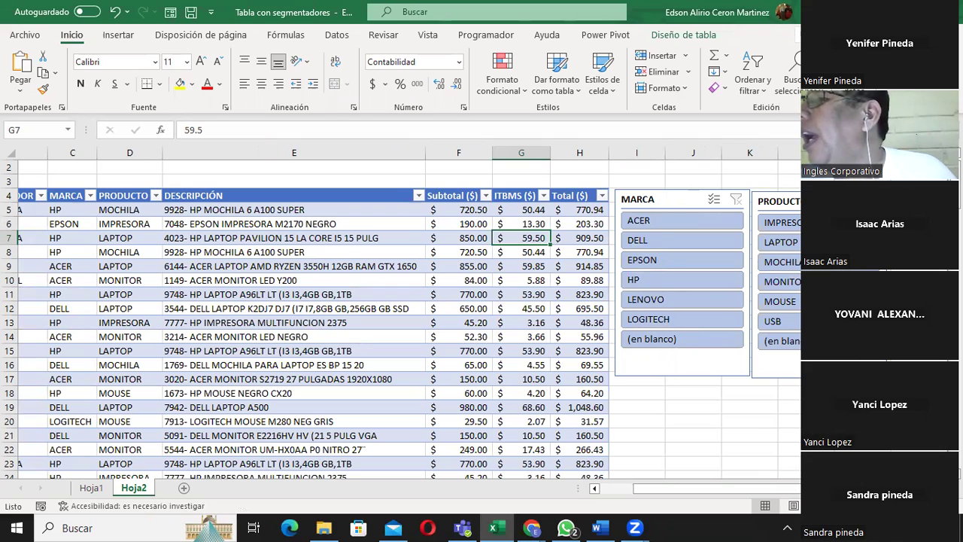
click(531, 527)
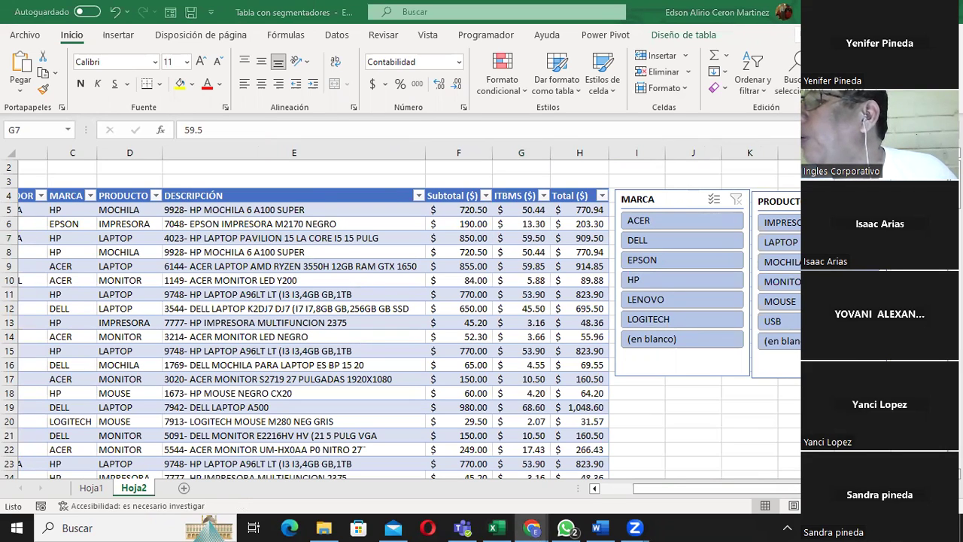